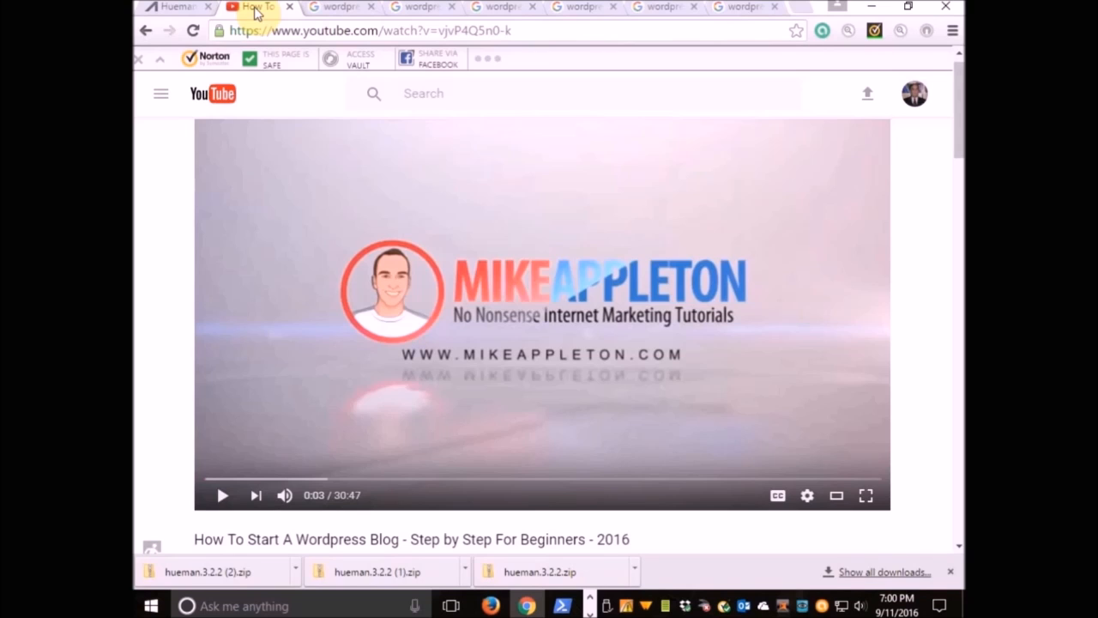
Download the Hueman theme and version 4.2.3 of the Advanced Excerpt plugin from WordPress.org
{"action": "left_click", "coordinate": [180, 10]}
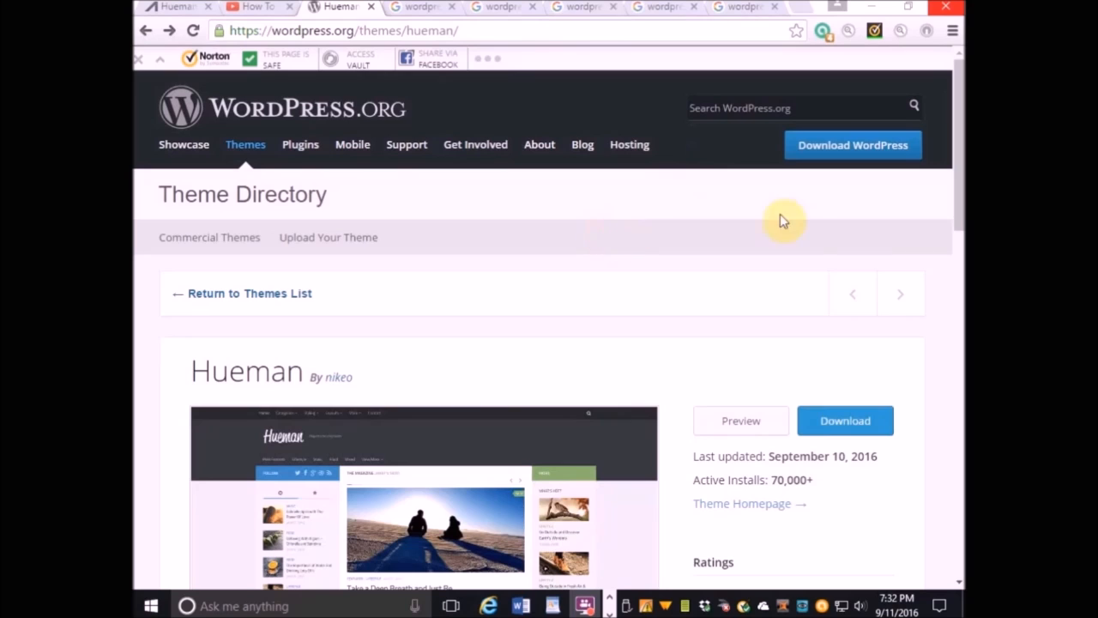
{"action": "left_click", "coordinate": [844, 430]}
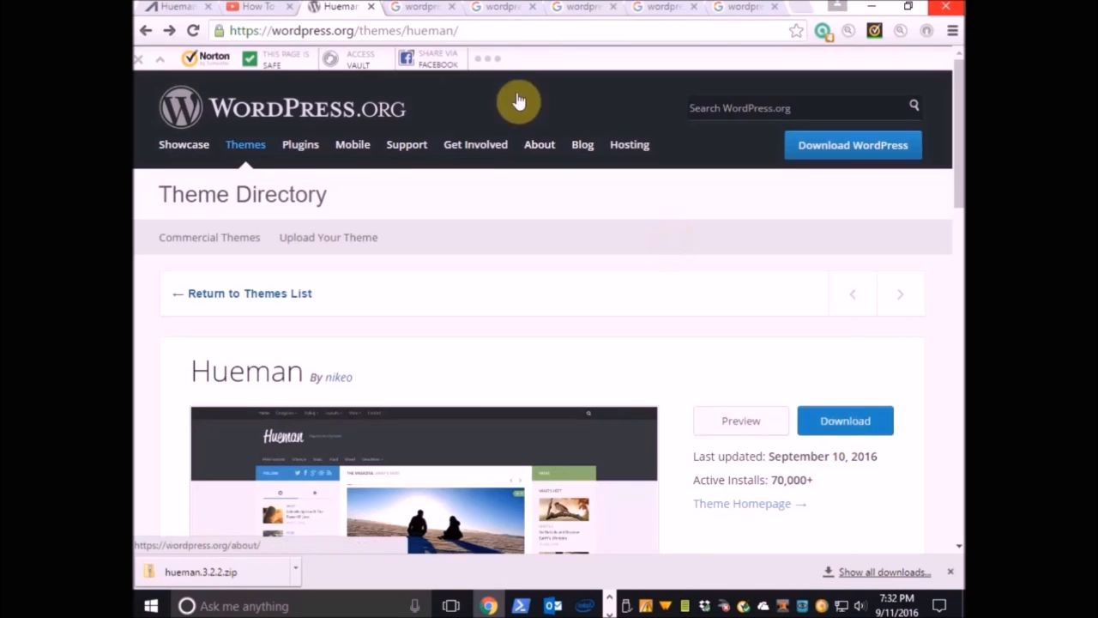
{"action": "left_click", "coordinate": [418, 8]}
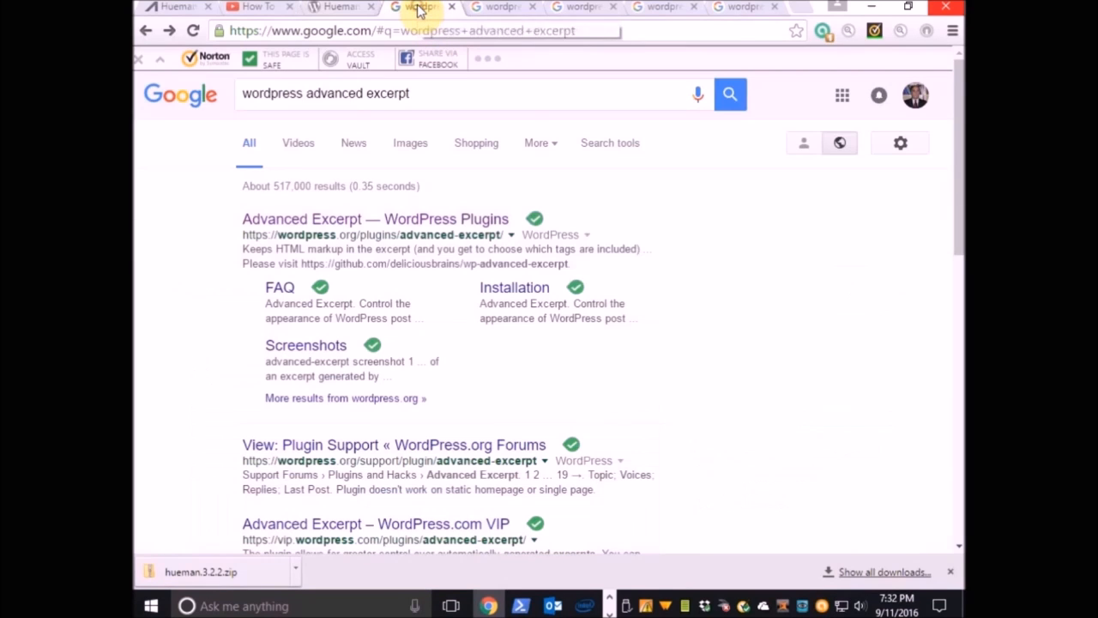
{"action": "left_click", "coordinate": [445, 222]}
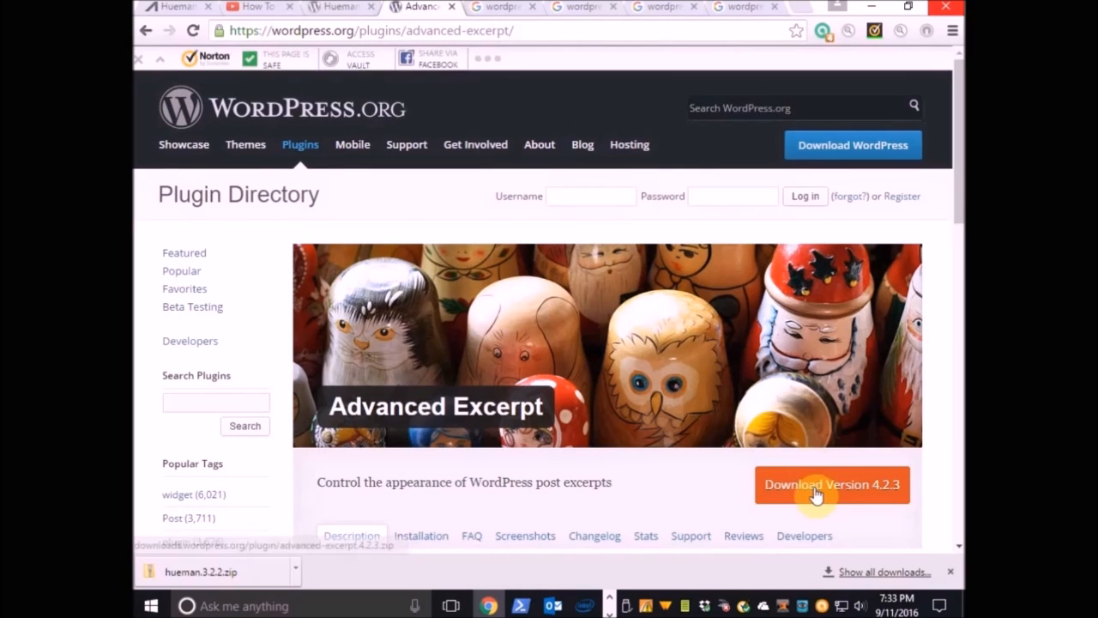
{"action": "left_click", "coordinate": [815, 494]}
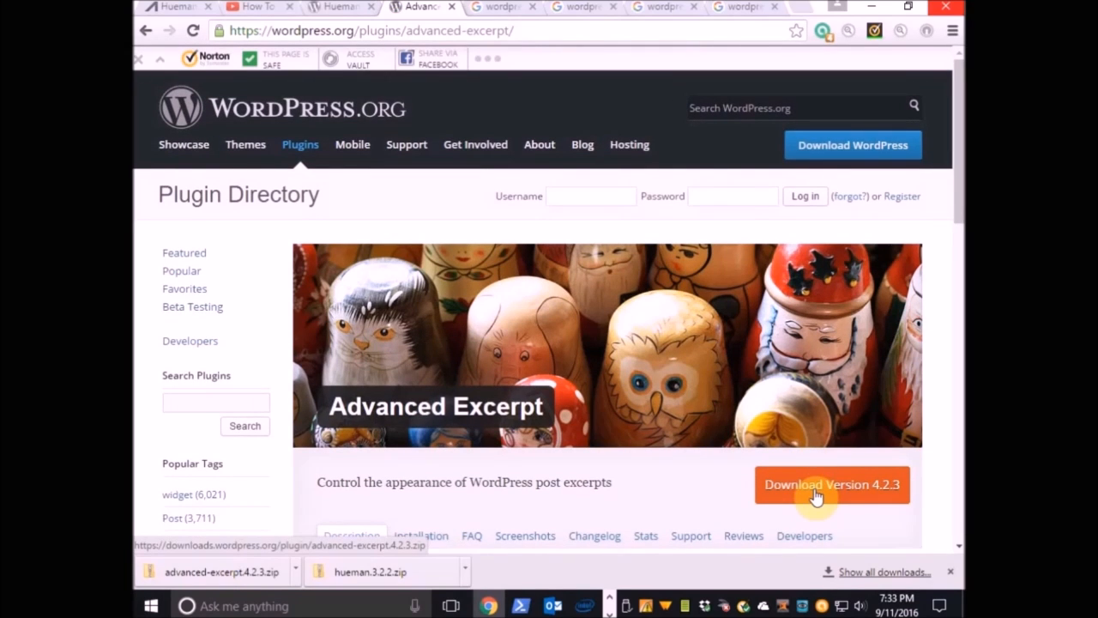
Open the WordPress.org page of the Post Types Order plugin and download version 1.8.9.2
{"action": "left_click", "coordinate": [504, 9]}
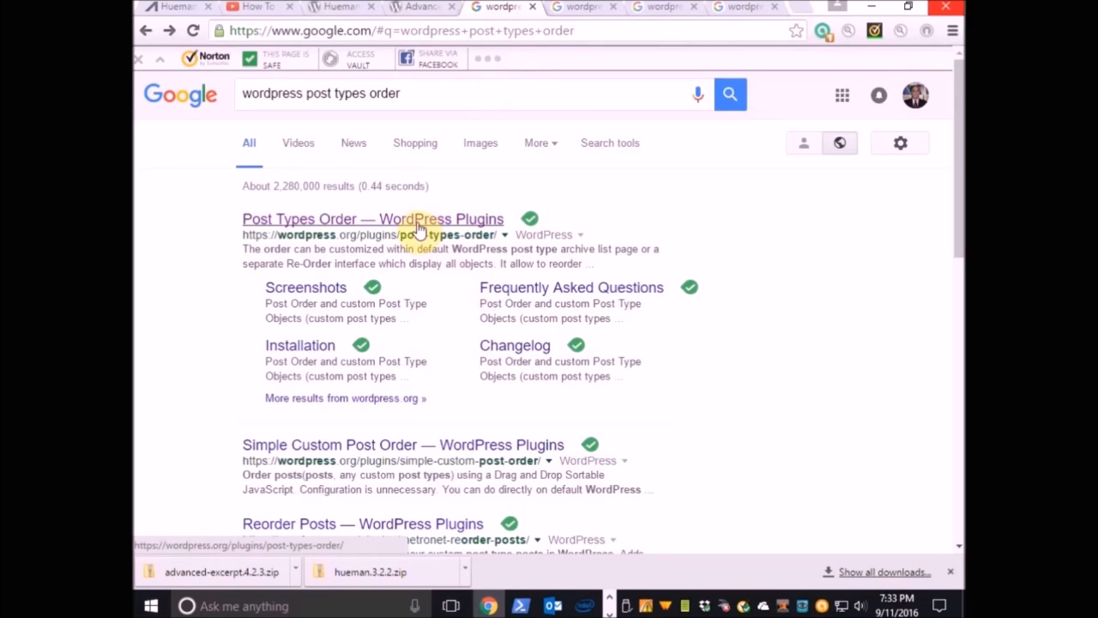
{"action": "left_click", "coordinate": [418, 224]}
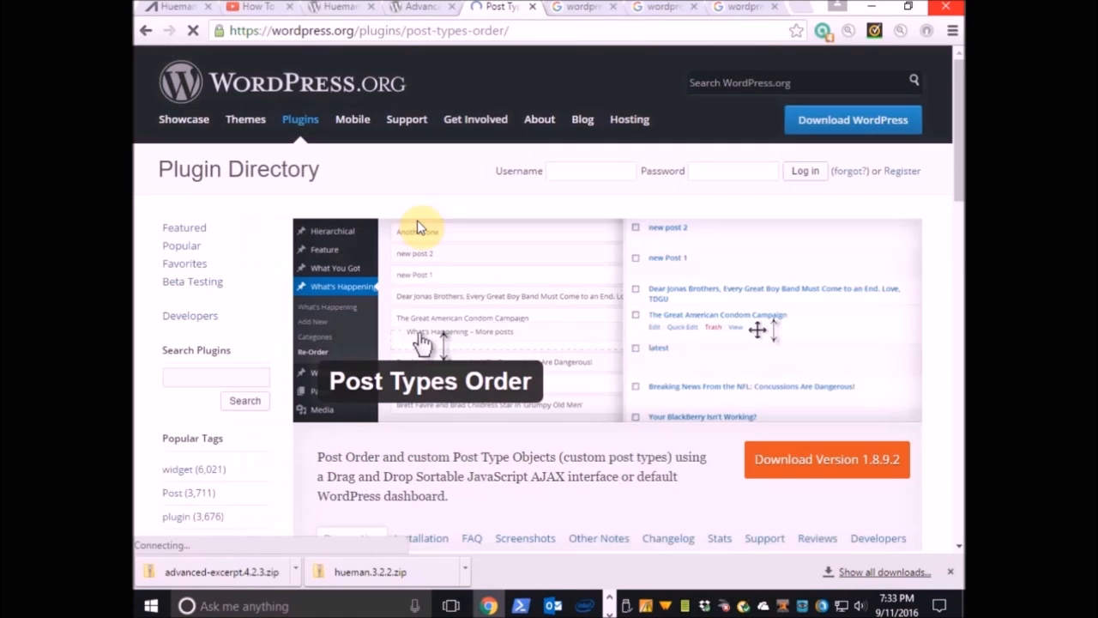
{"action": "left_click", "coordinate": [817, 487]}
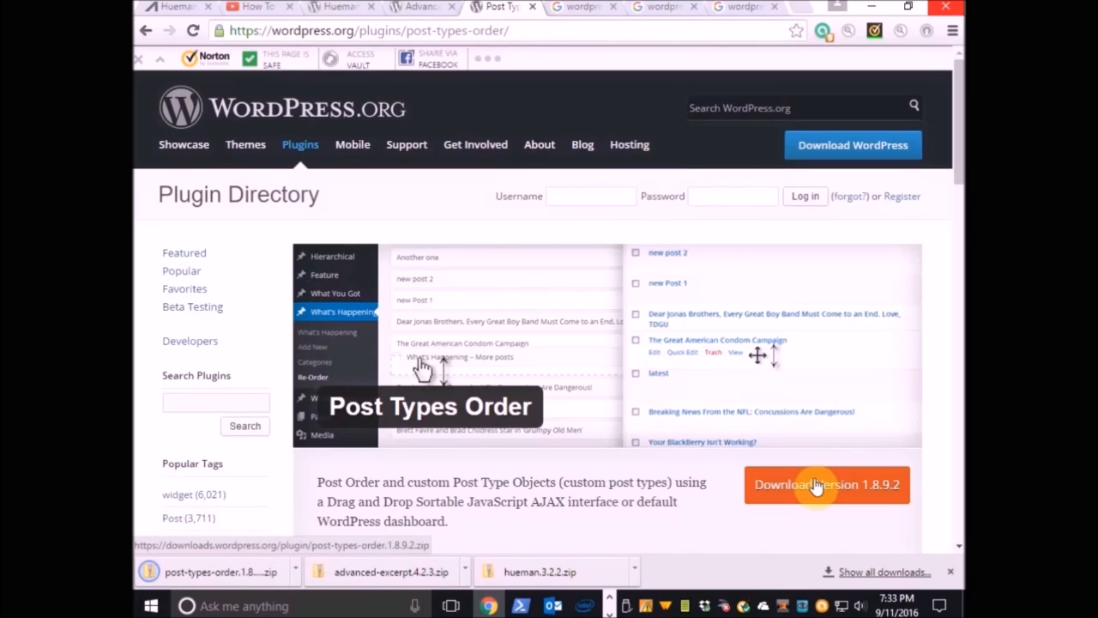
Open the WordPress.org page of the Ultimate Category Excluder plugin and download version 1.1
{"action": "left_click", "coordinate": [580, 11]}
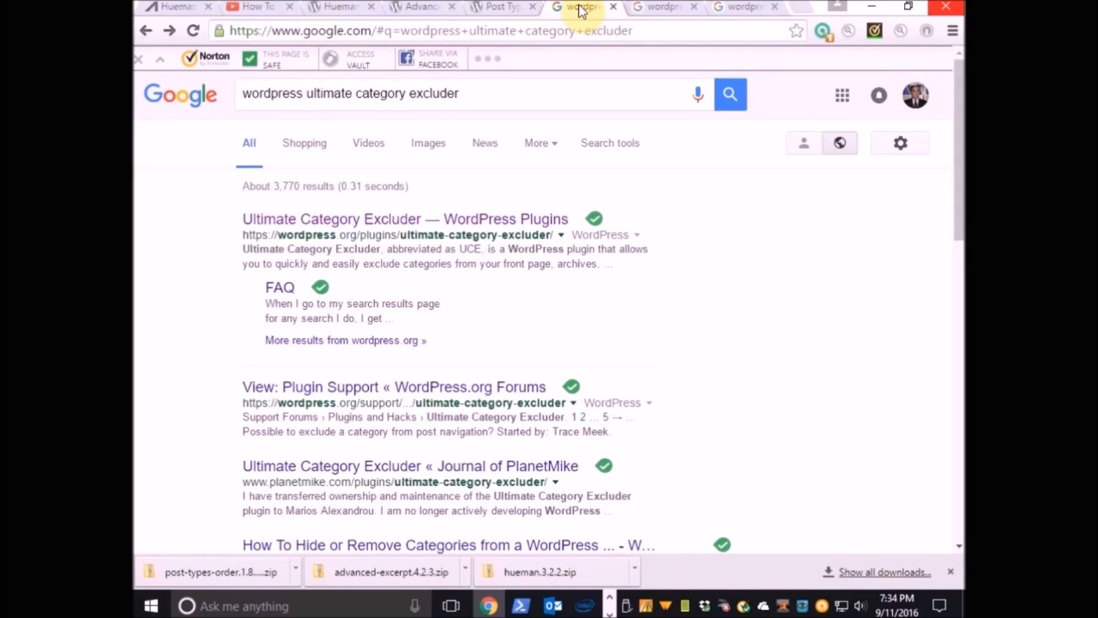
{"action": "left_click", "coordinate": [493, 223]}
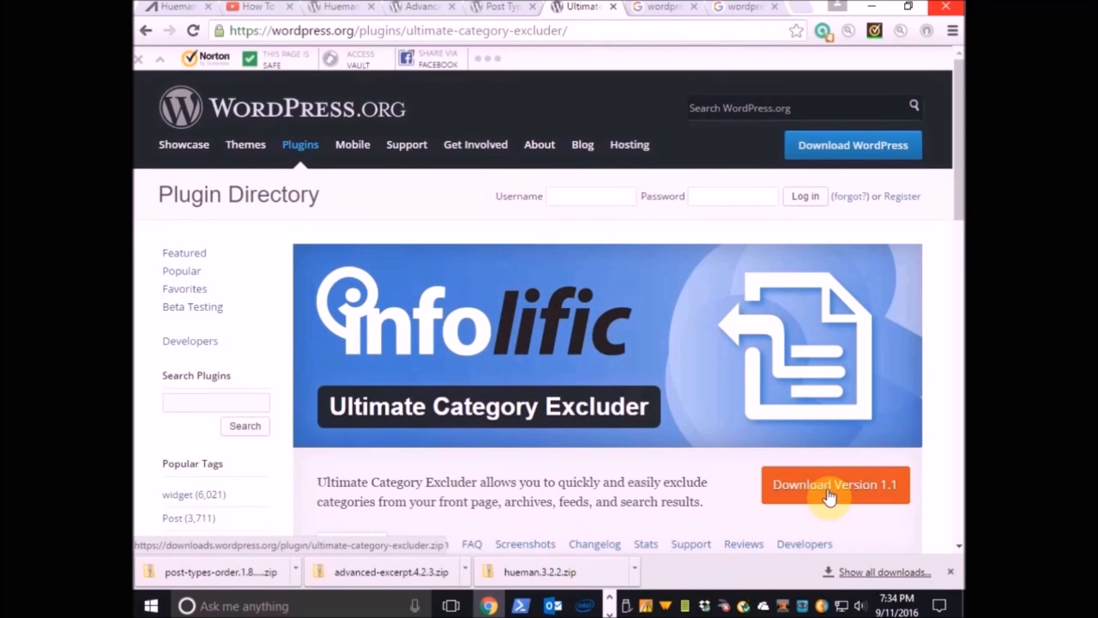
{"action": "left_click", "coordinate": [828, 485]}
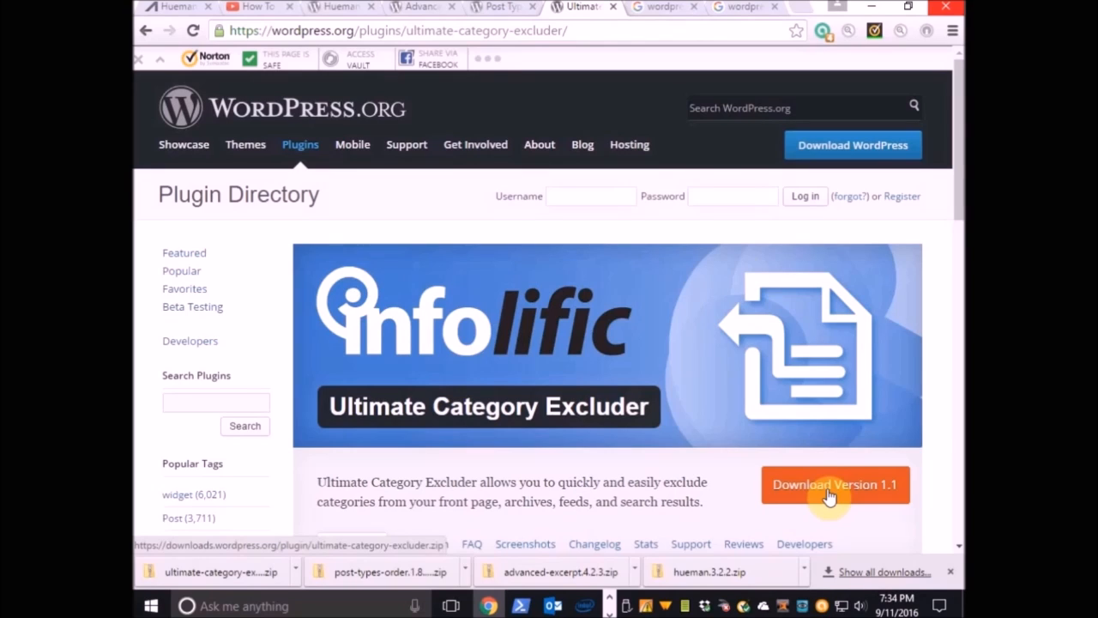
Open the WordPress.org page of the WP Add Custom CSS plugin and download version 1.0.0
{"action": "left_click", "coordinate": [659, 9]}
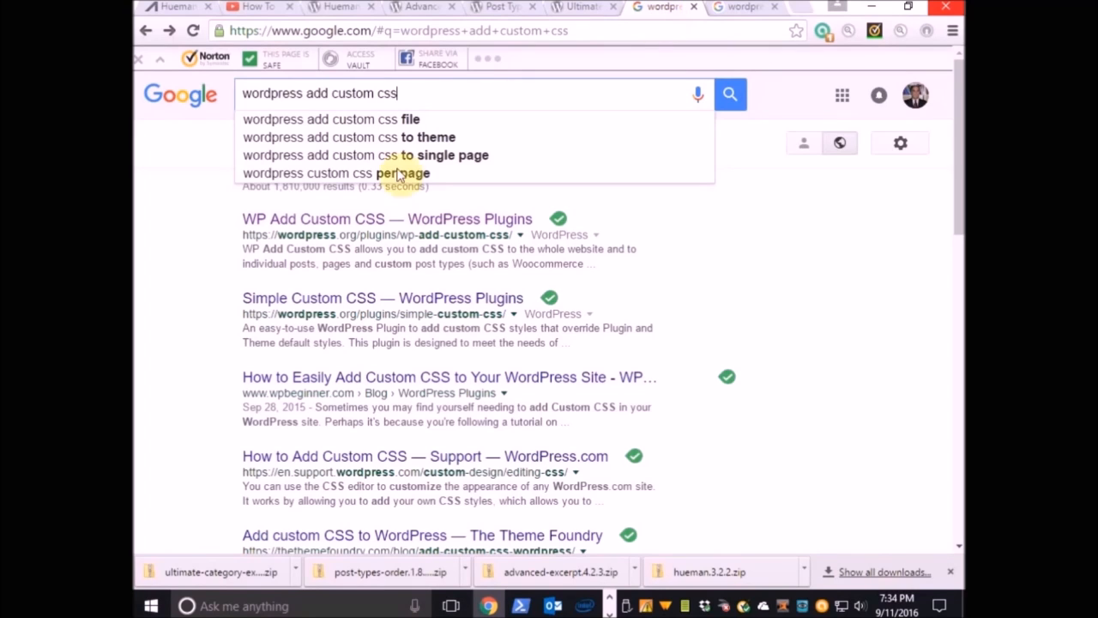
{"action": "left_click", "coordinate": [308, 218]}
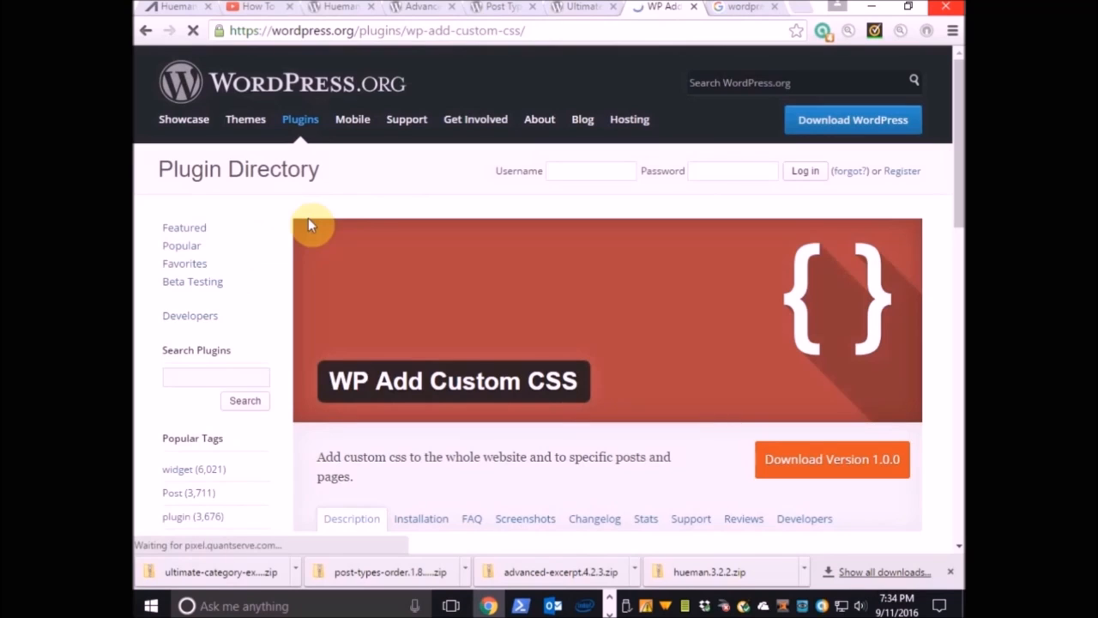
{"action": "left_click", "coordinate": [810, 479]}
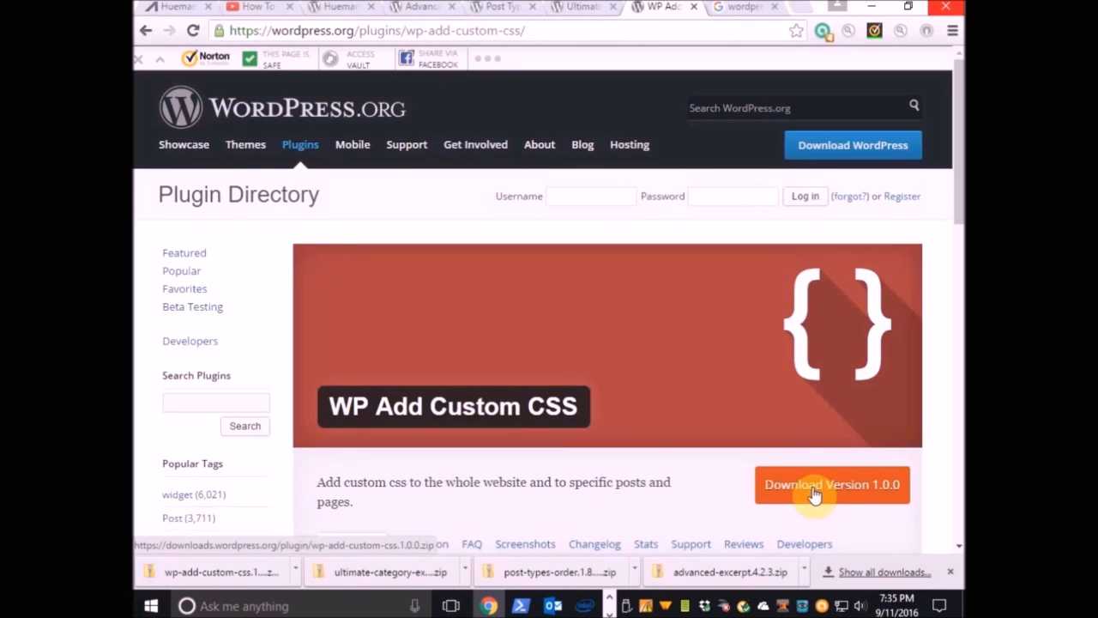
Open the WordPress.org page of the WP Hide Post plugin and download version 1.2.2
{"action": "left_click", "coordinate": [729, 11]}
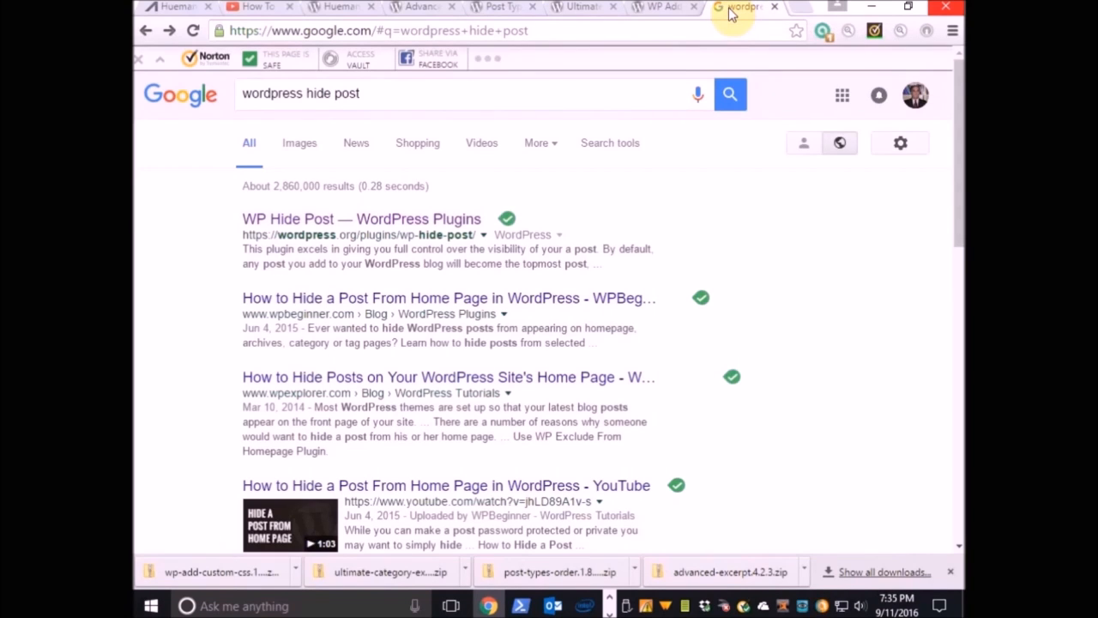
{"action": "left_click", "coordinate": [401, 221]}
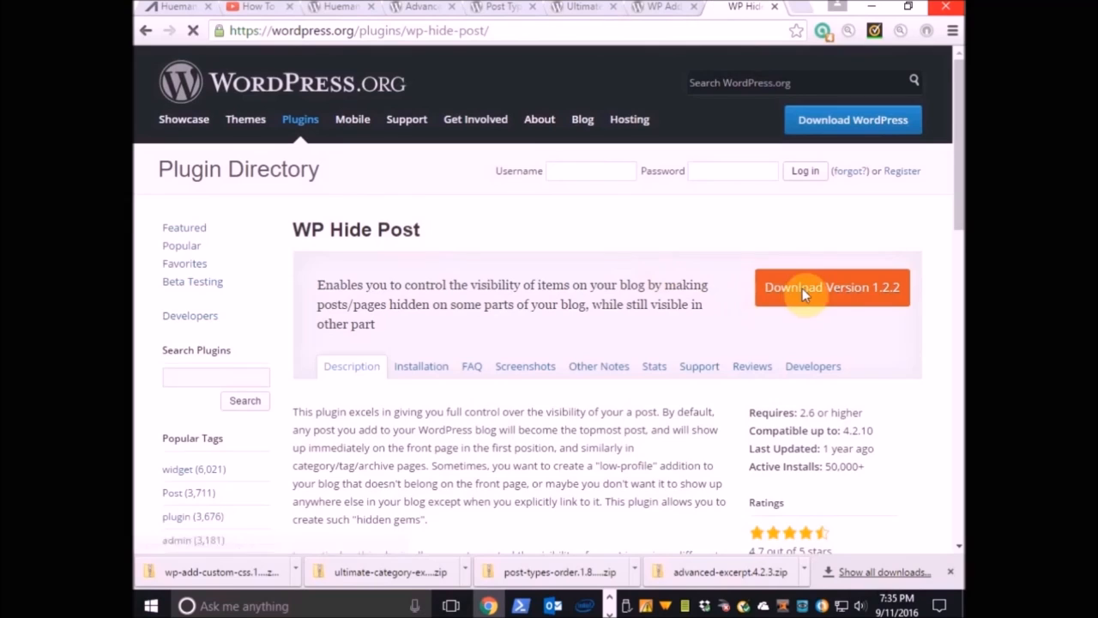
{"action": "left_click", "coordinate": [810, 322]}
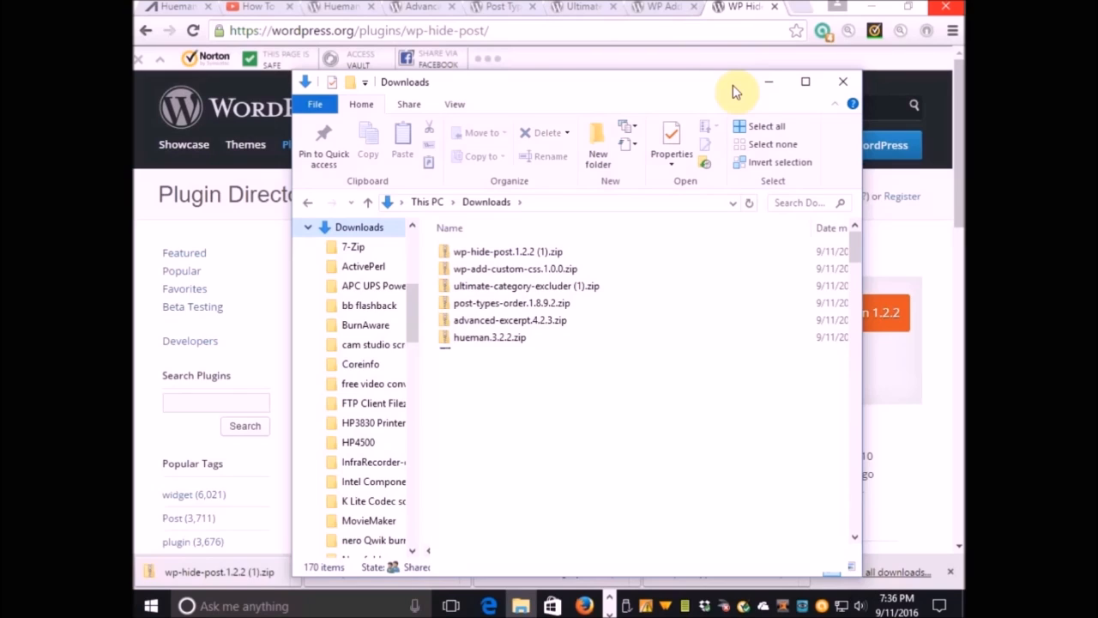
Move the six downloaded theme and plugin zip files from Downloads into the BobTest.us folder inside the user's profile folder
{"action": "left_click", "coordinate": [475, 257]}
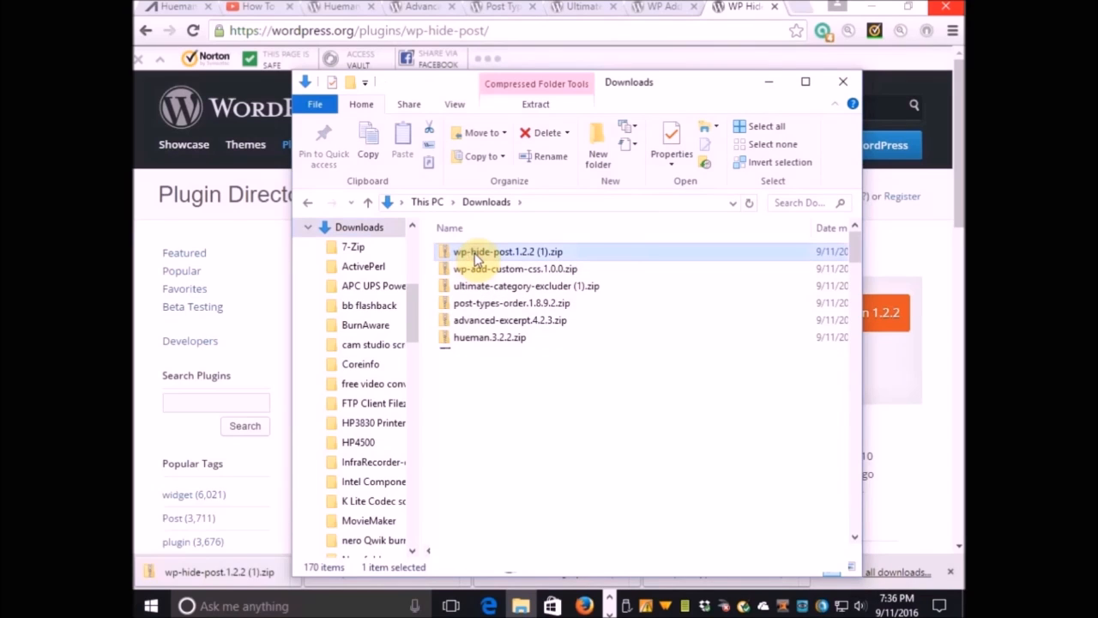
{"action": "left_click", "coordinate": [470, 337], "text": "shift"}
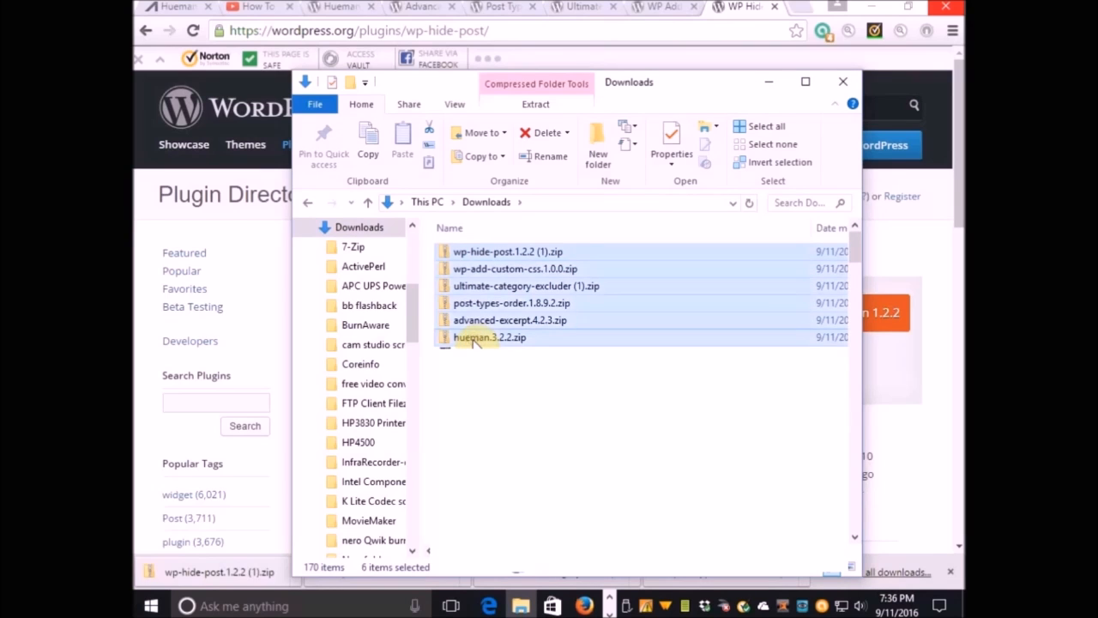
{"action": "right_click", "coordinate": [485, 292]}
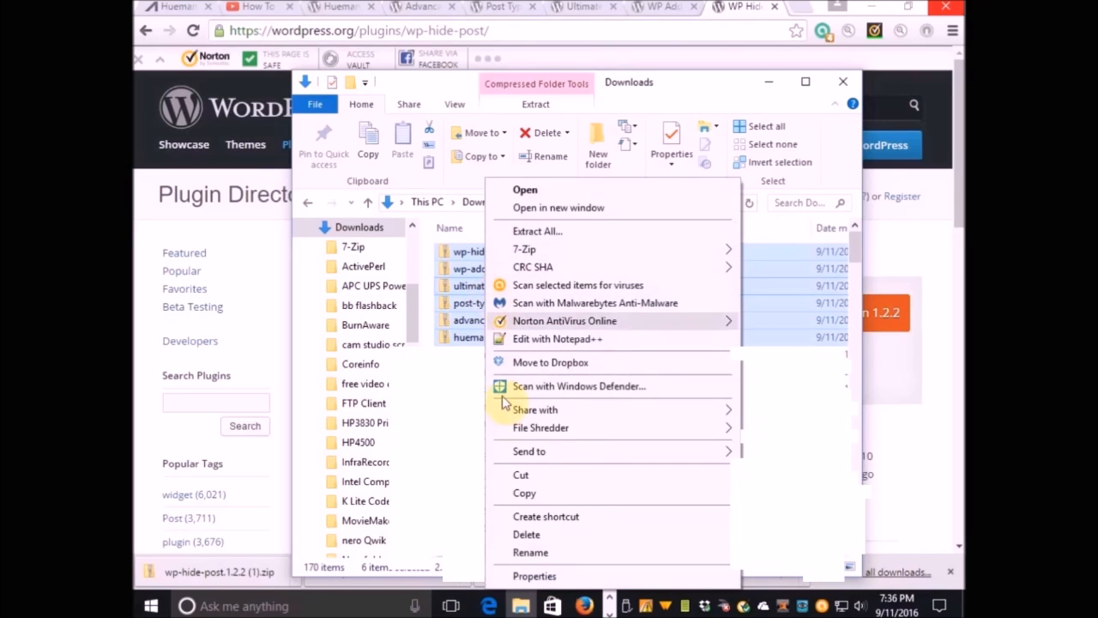
{"action": "left_click", "coordinate": [521, 477]}
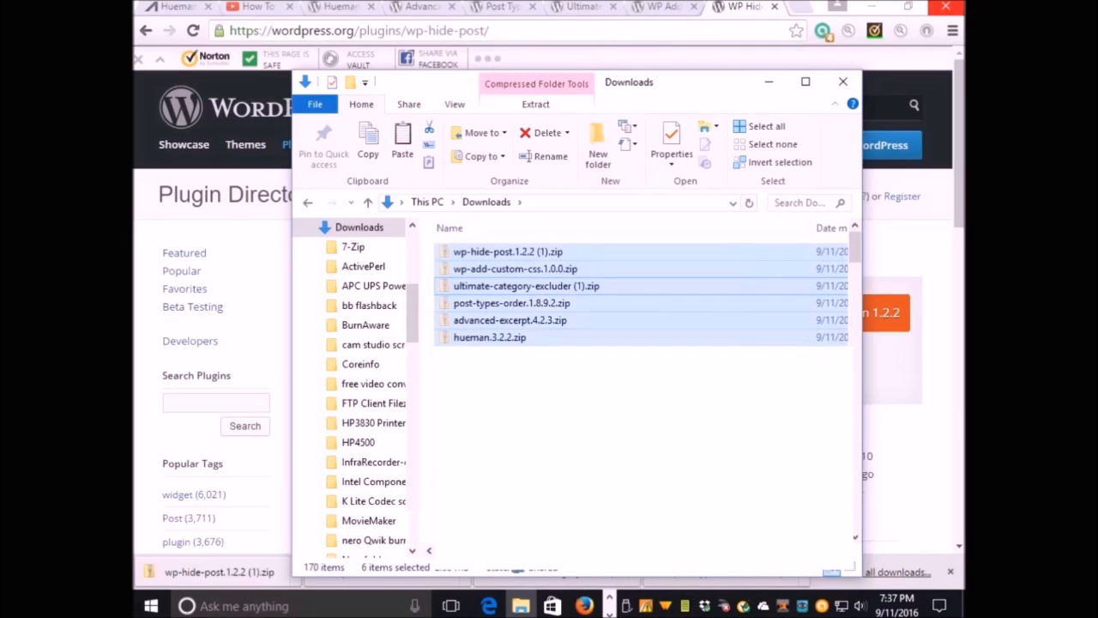
{"action": "left_click_drag", "start_coordinate": [413, 314], "coordinate": [404, 481]}
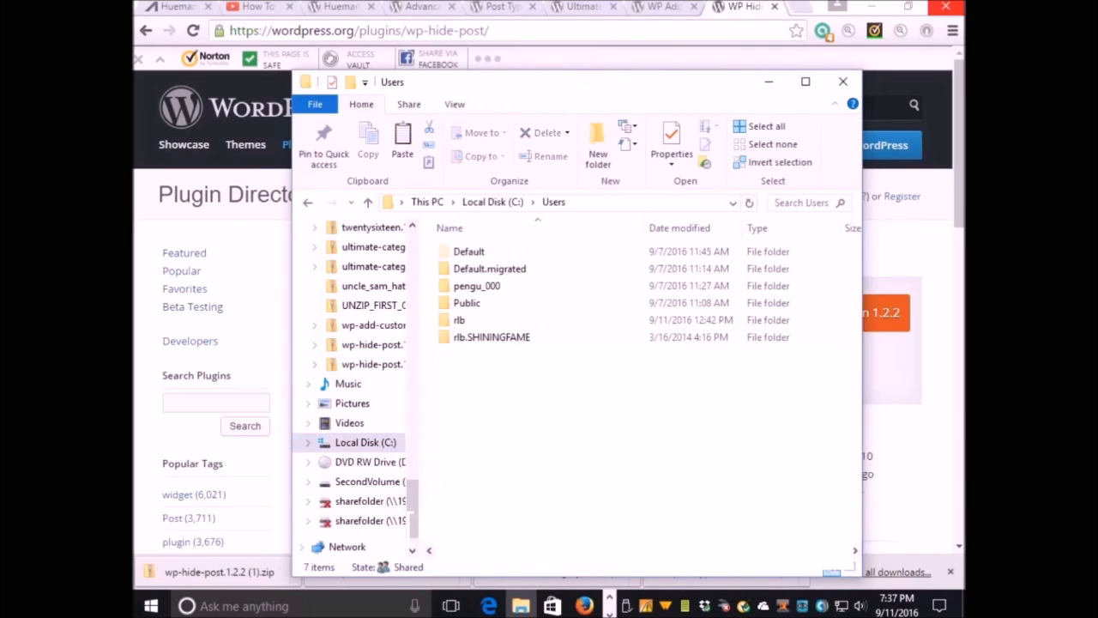
{"action": "double_click", "coordinate": [573, 325]}
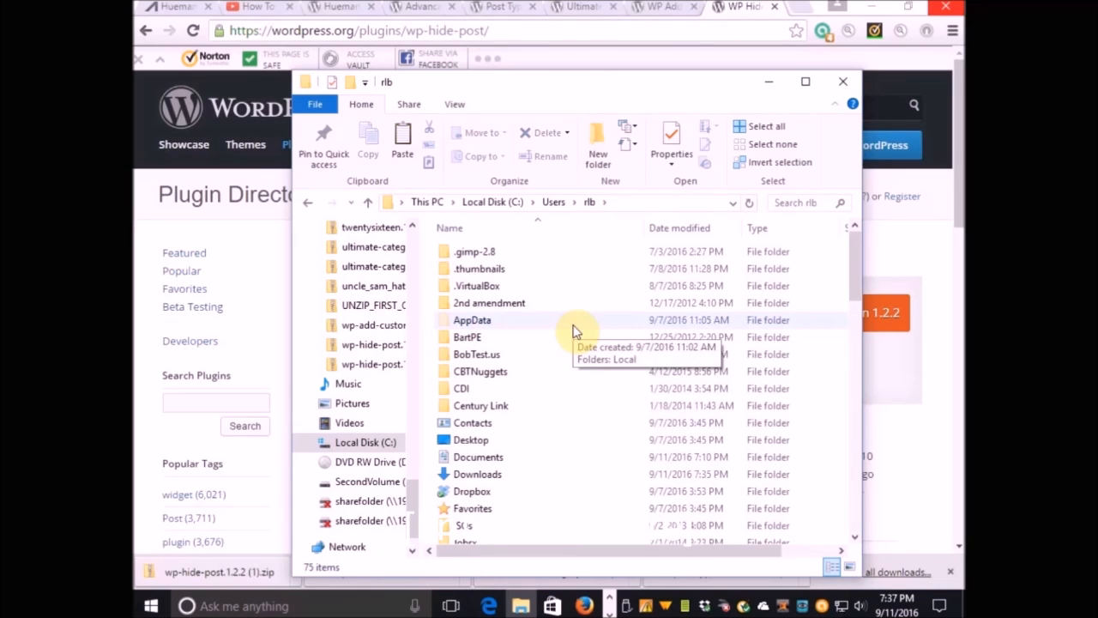
{"action": "double_click", "coordinate": [501, 354]}
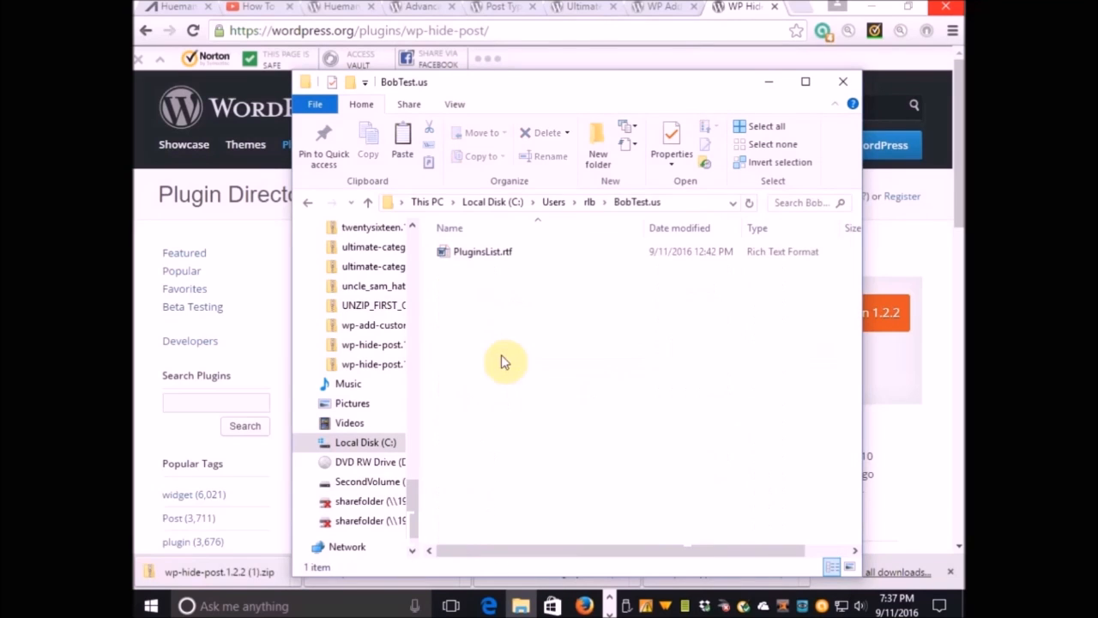
{"action": "right_click", "coordinate": [485, 309]}
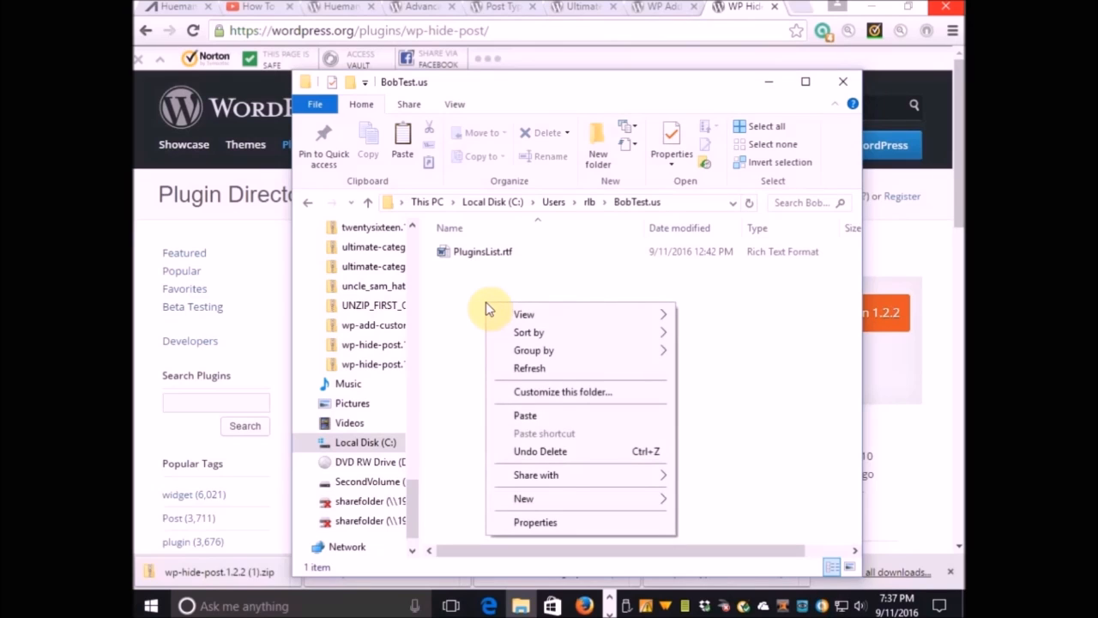
{"action": "left_click", "coordinate": [524, 417]}
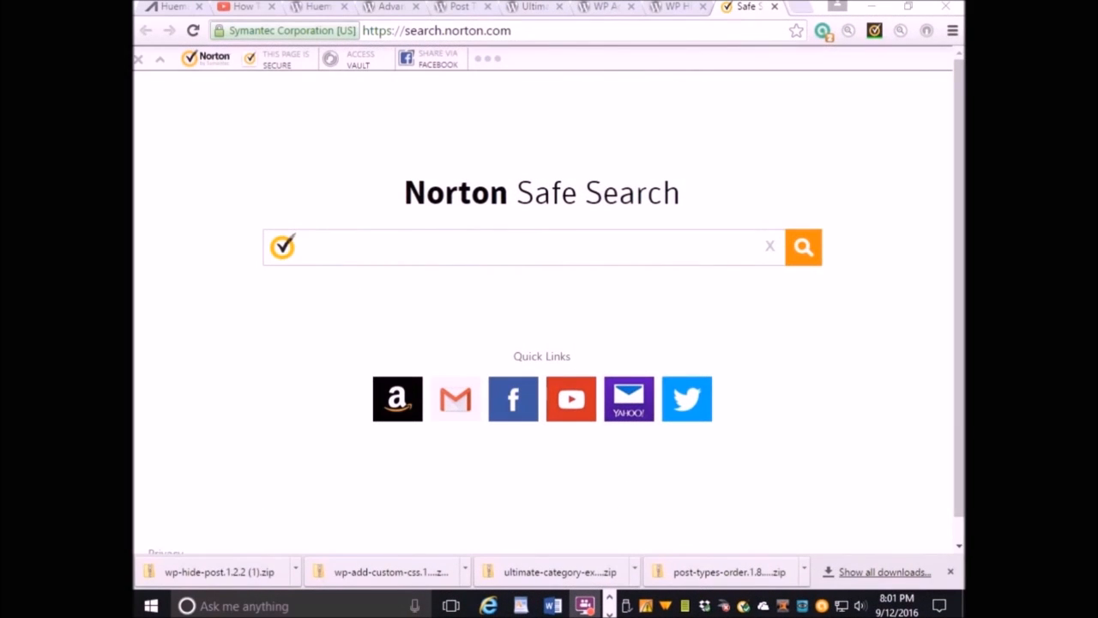
{"action": "left_click", "coordinate": [509, 31]}
{"action": "type", "text": "www."}
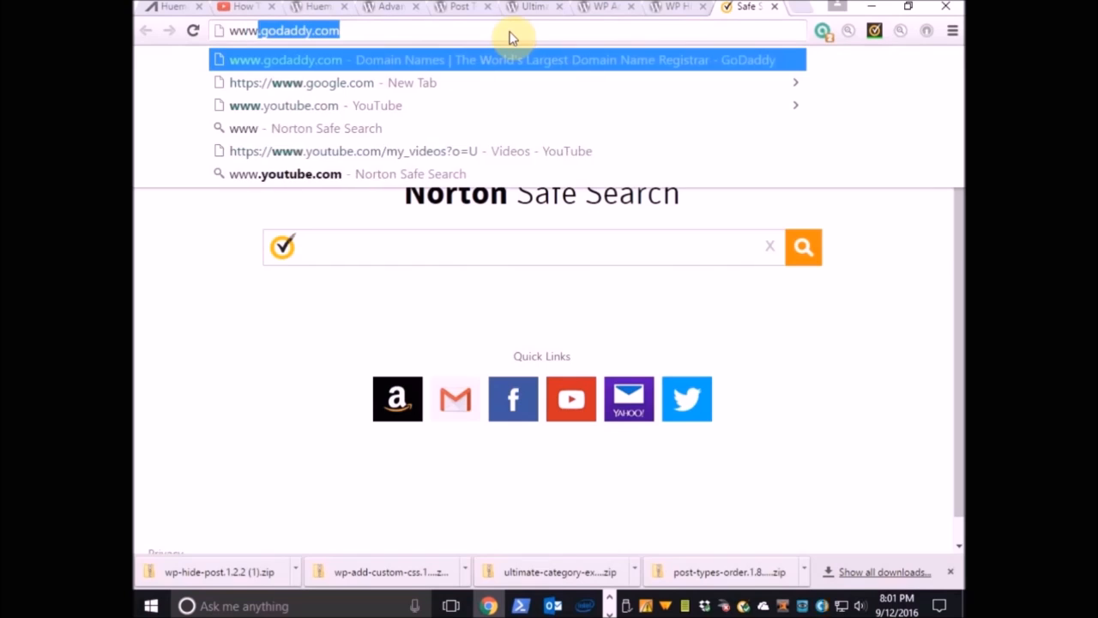
{"action": "type", "text": "bobtest.us"}
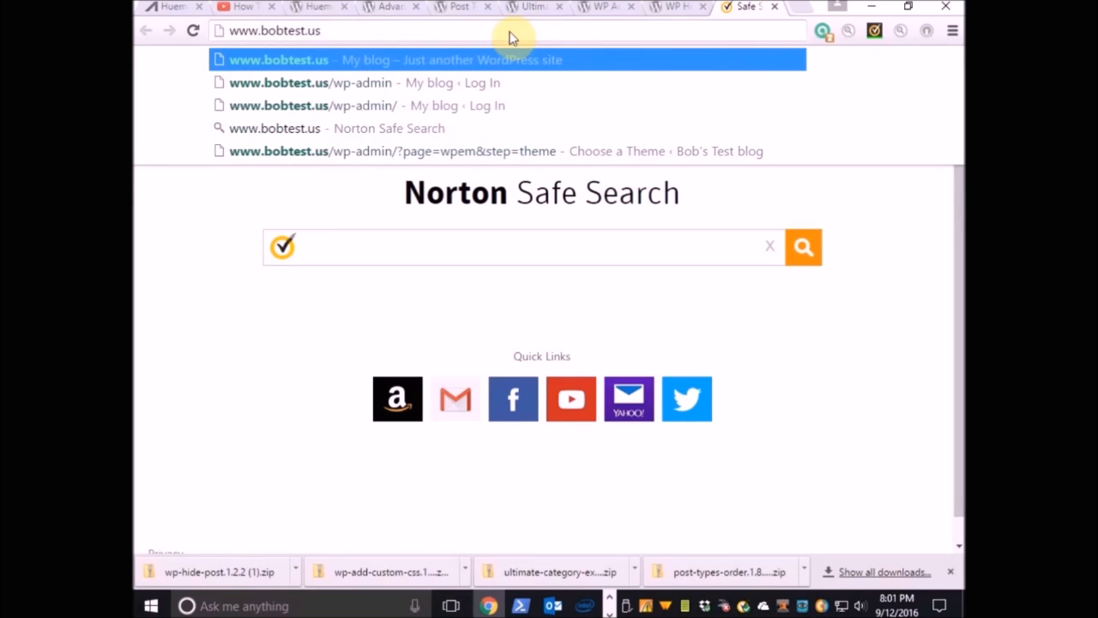
{"action": "type", "text": "/wp-admin"}
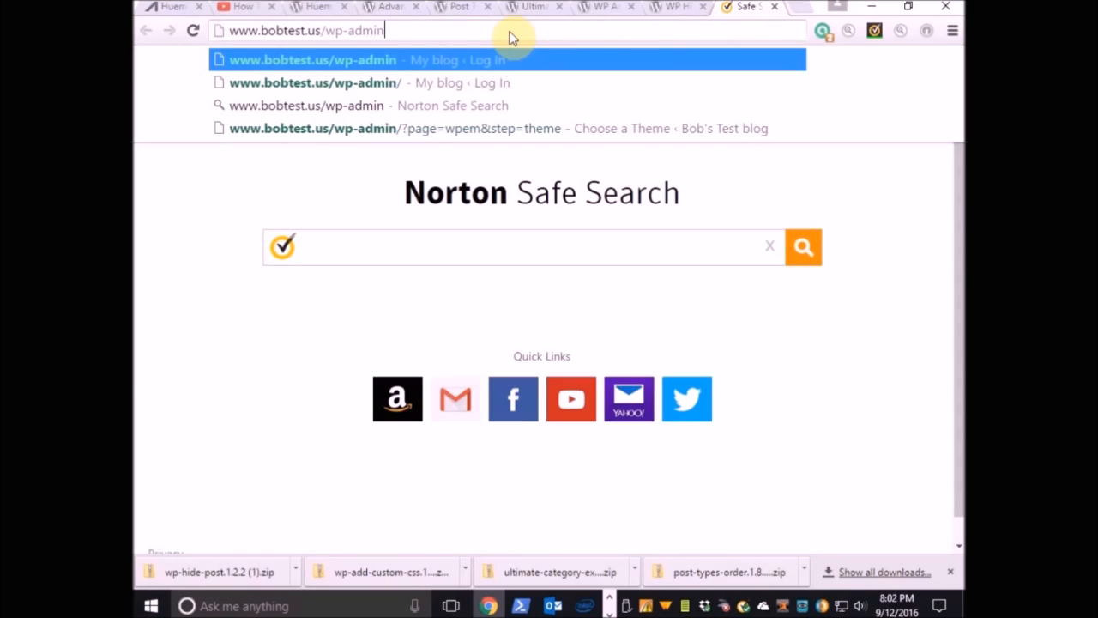
{"action": "key", "text": "Return"}
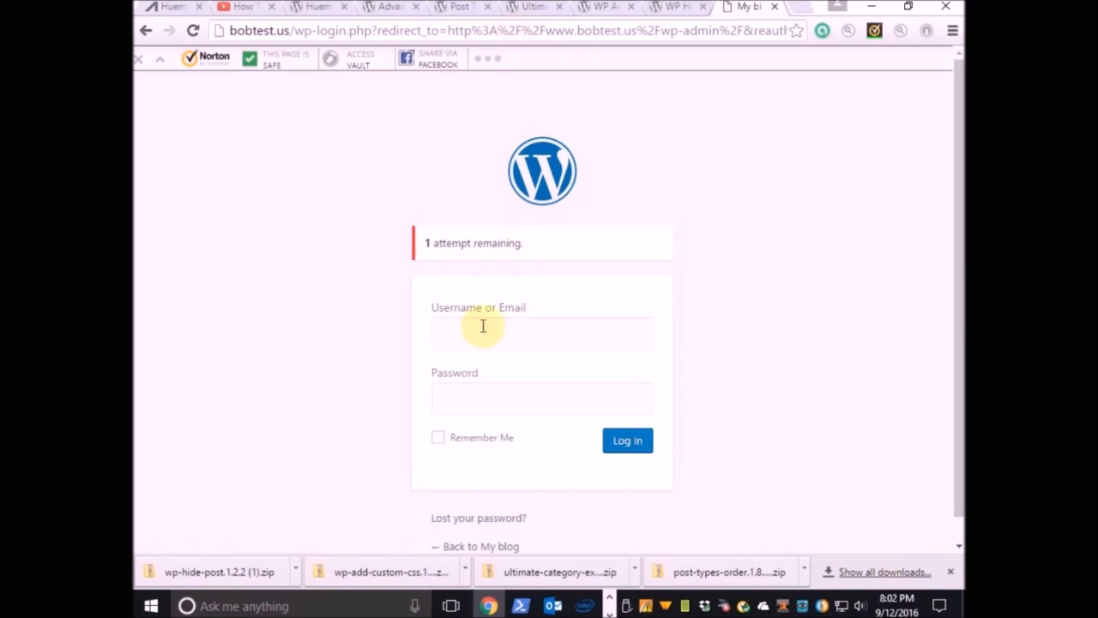
Log in to the WordPress admin by entering the administrator's username and the account password
{"action": "left_click", "coordinate": [481, 331]}
{"action": "type", "text": "secretadmin"}
{"action": "key", "text": "Tab"}
{"action": "type", "text": "•••••••••••"}
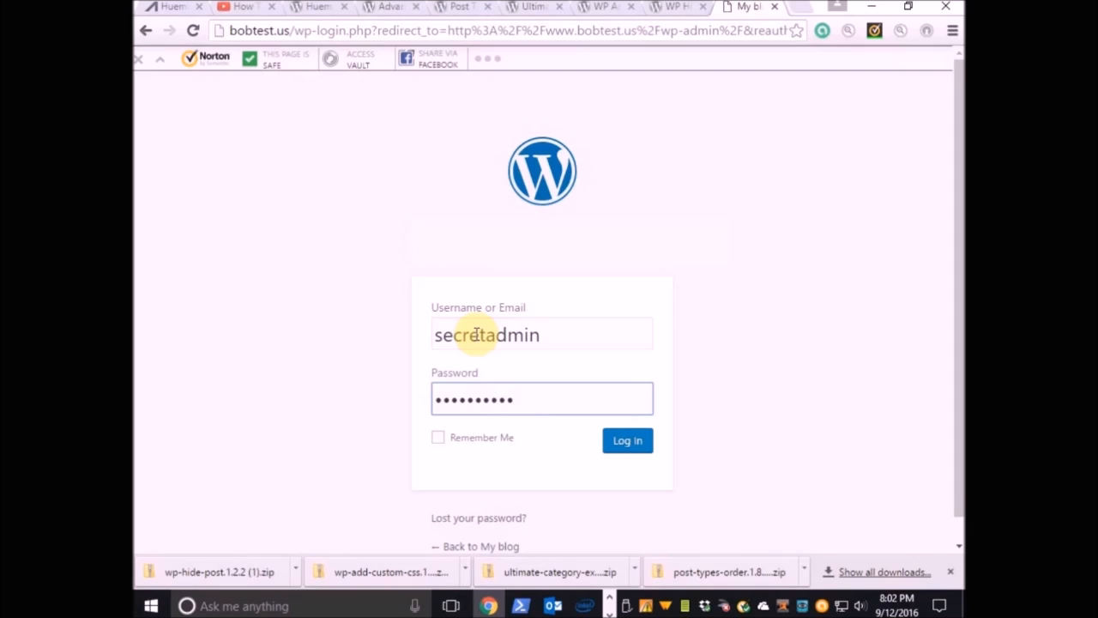
{"action": "type", "text": "•••"}
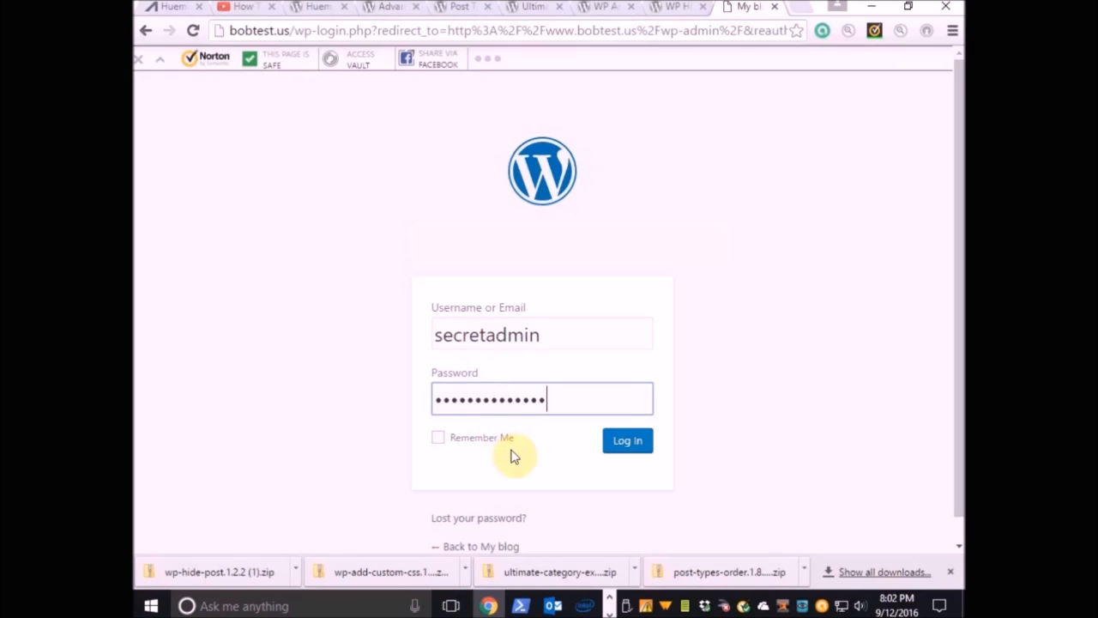
{"action": "left_click", "coordinate": [616, 444]}
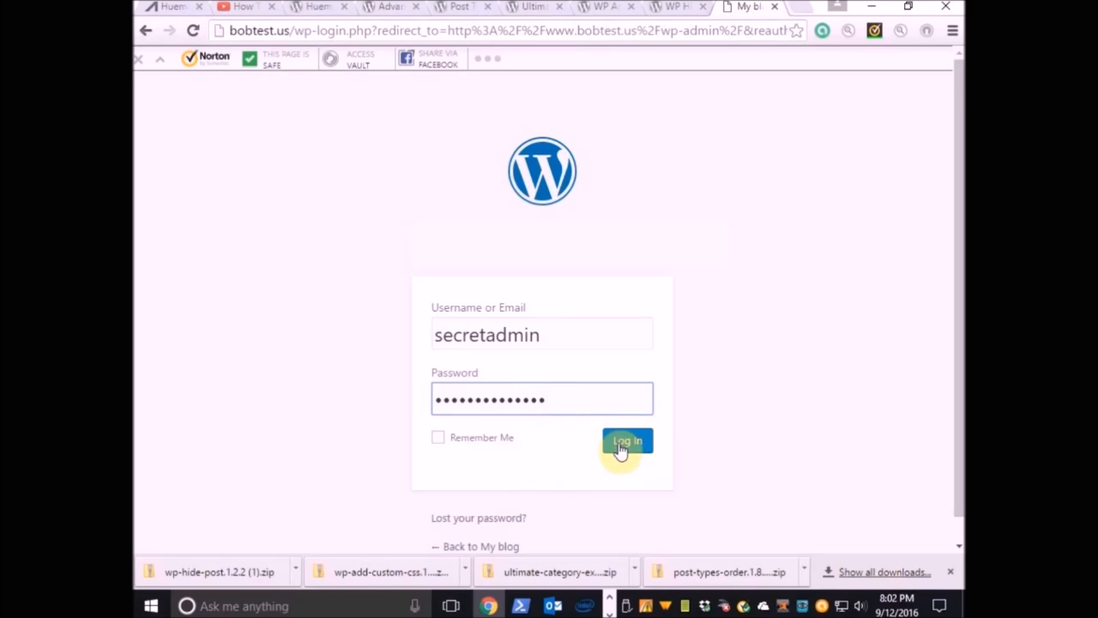
{"action": "left_click", "coordinate": [618, 444]}
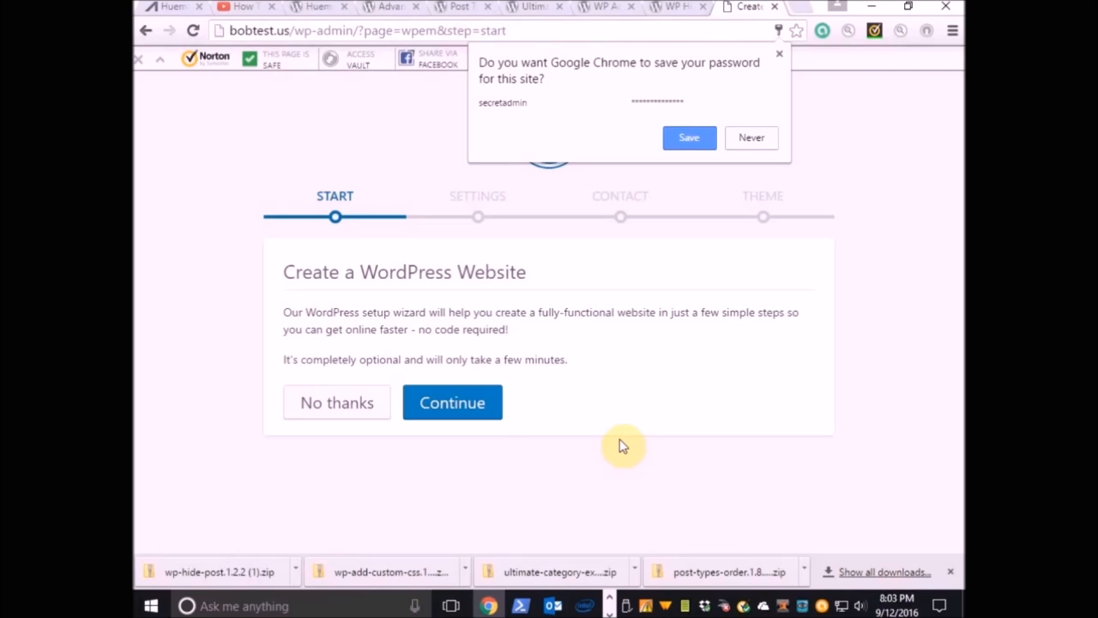
Decline the WordPress setup wizard and open the upload form for installing a theme from a zip file
{"action": "left_click", "coordinate": [339, 408]}
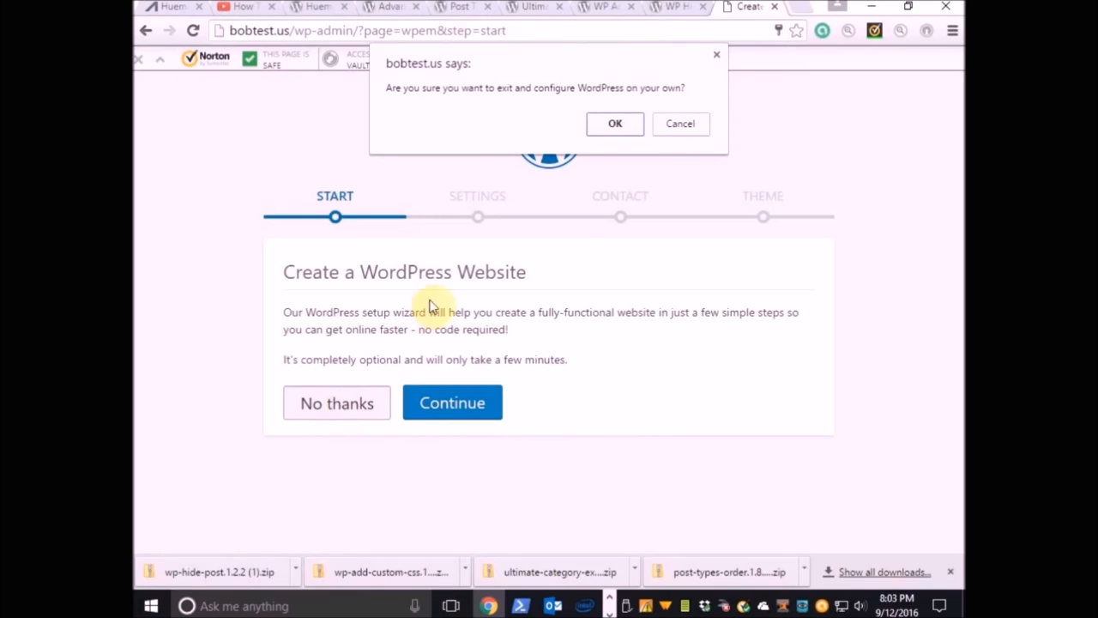
{"action": "left_click", "coordinate": [613, 124]}
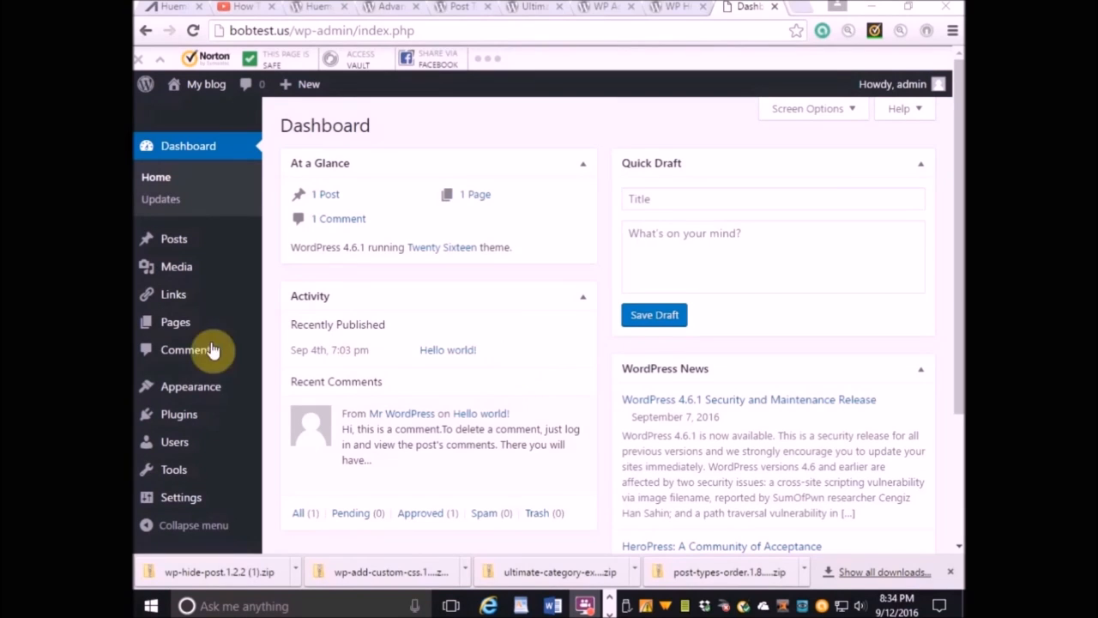
{"action": "mouse_move", "coordinate": [172, 387]}
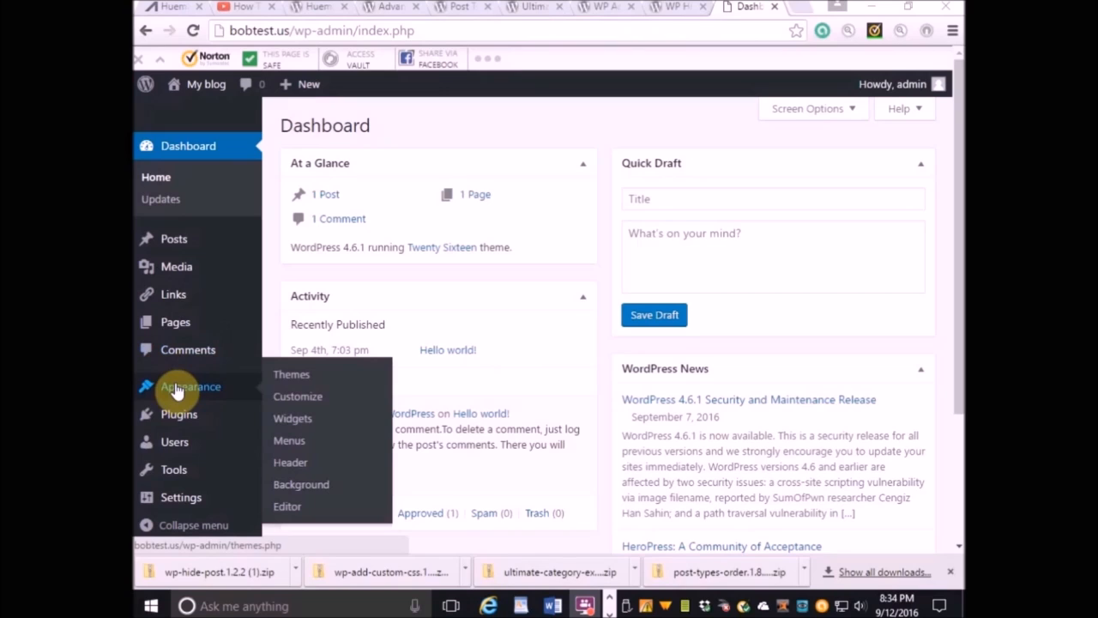
{"action": "left_click", "coordinate": [291, 378]}
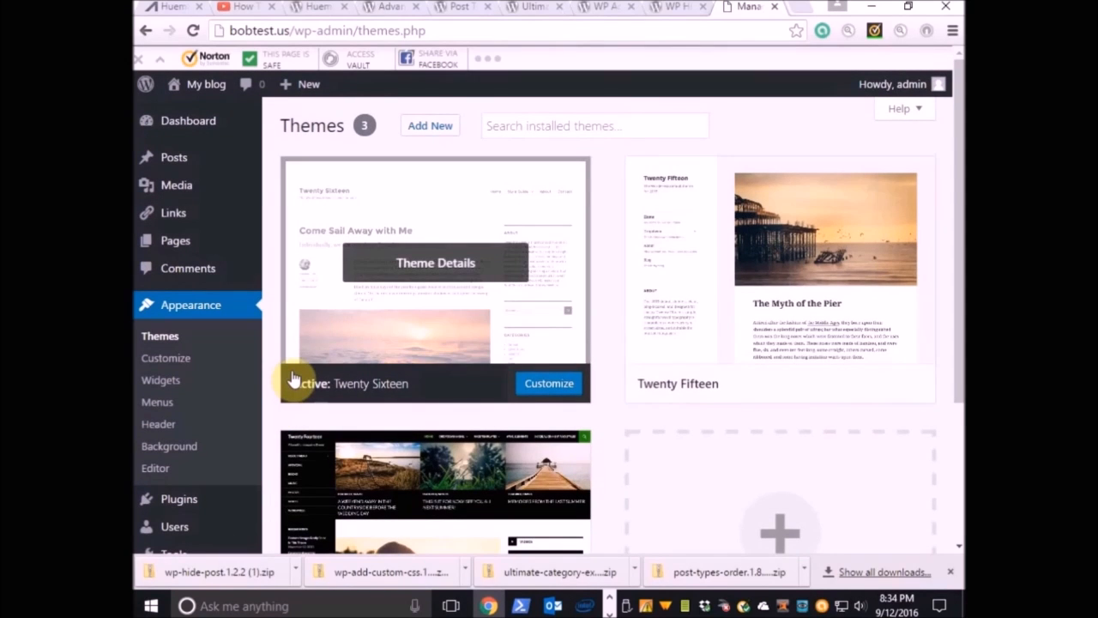
{"action": "left_click", "coordinate": [422, 129]}
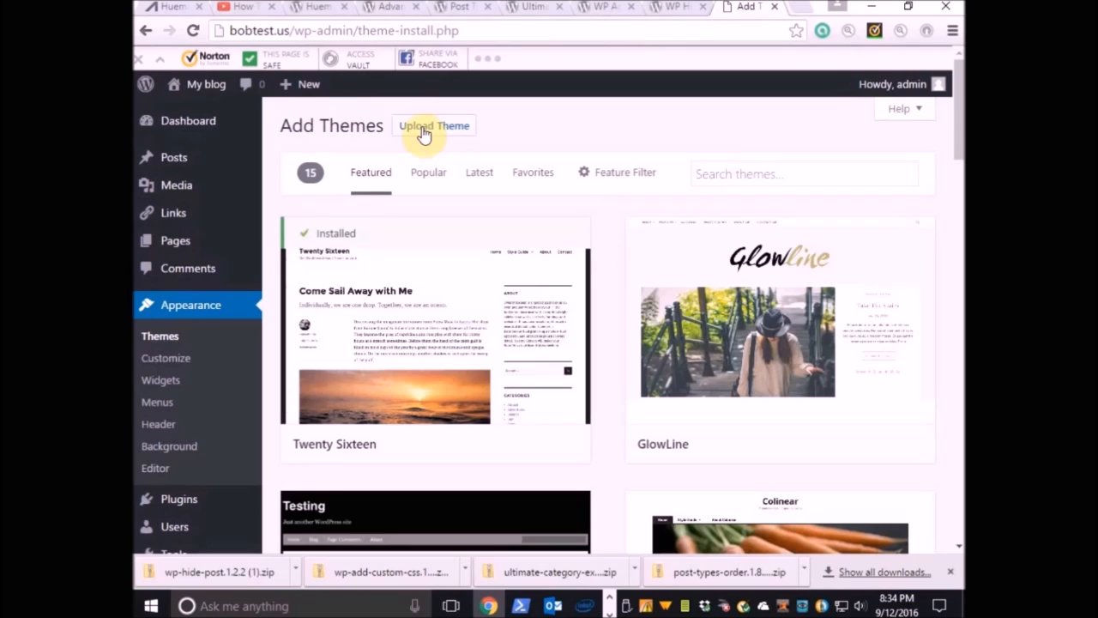
{"action": "left_click", "coordinate": [422, 129]}
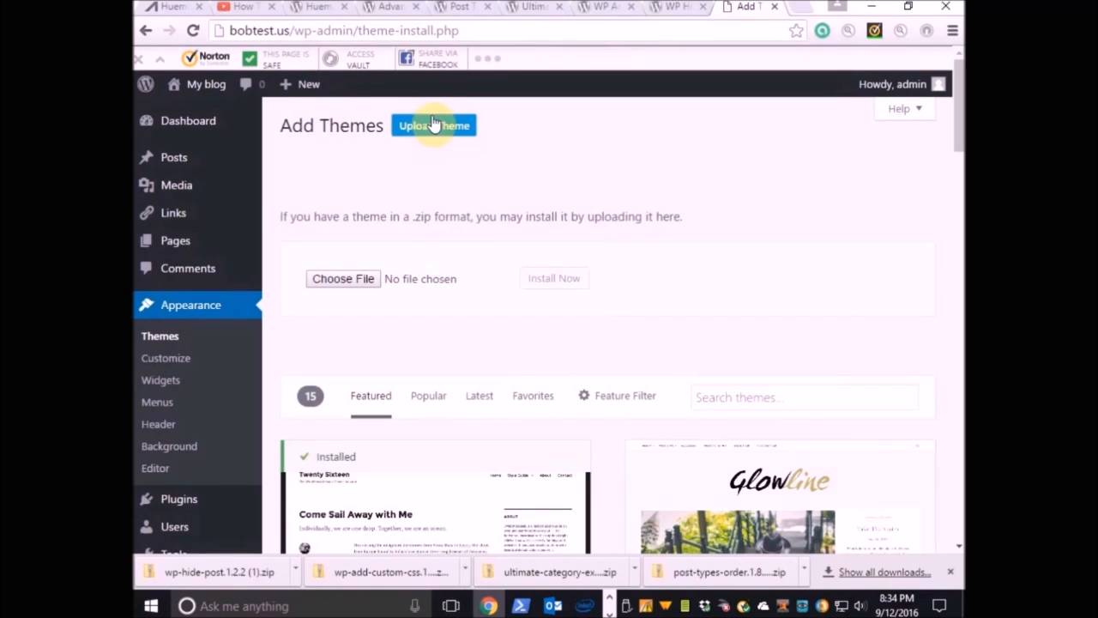
Start choosing the theme file to upload and browse to the BobTest.us folder inside the user's profile folder on the C: drive
{"action": "left_click", "coordinate": [316, 283]}
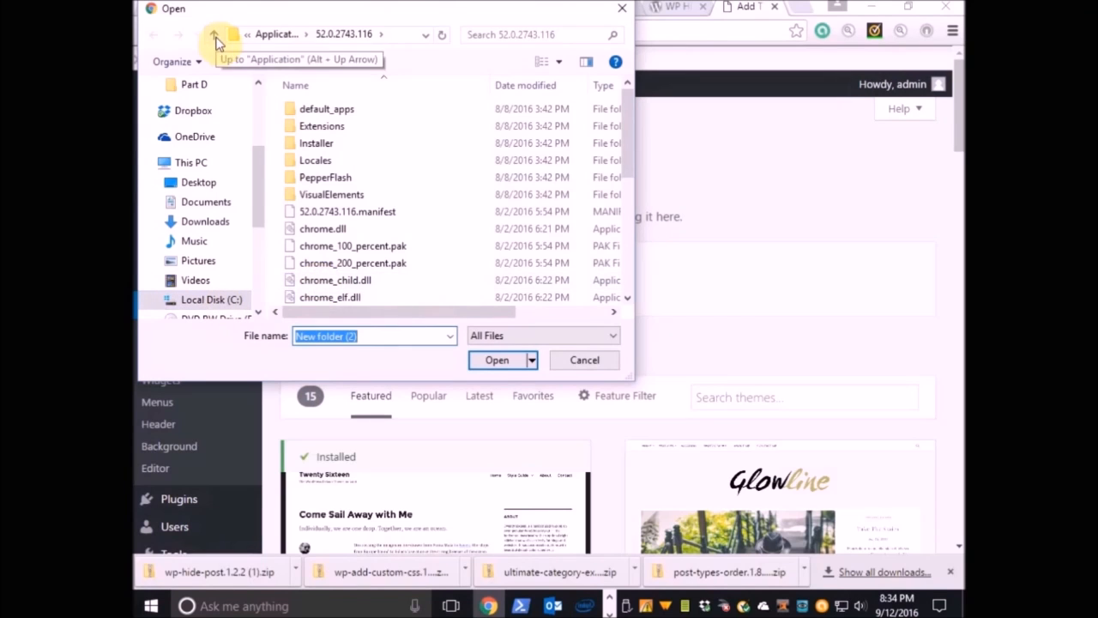
{"action": "left_click", "coordinate": [216, 38]}
{"action": "left_click", "coordinate": [216, 37]}
{"action": "left_click", "coordinate": [216, 38]}
{"action": "left_click", "coordinate": [215, 38]}
{"action": "left_click", "coordinate": [215, 38]}
{"action": "scroll", "coordinate": [314, 177], "scroll_direction": "down", "scroll_amount": 3}
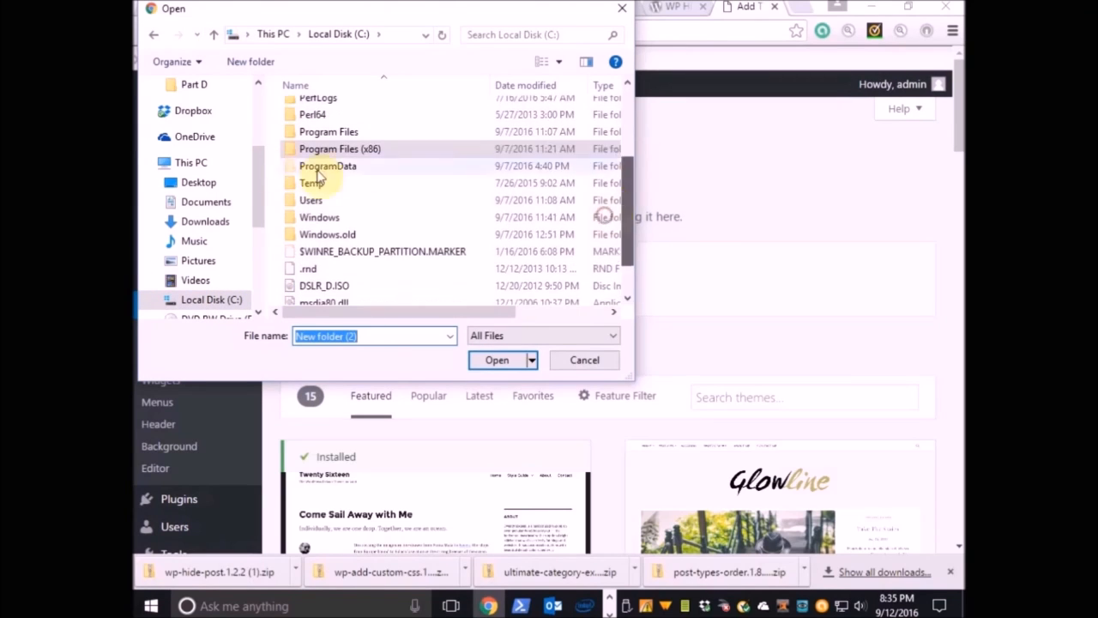
{"action": "double_click", "coordinate": [307, 194]}
{"action": "double_click", "coordinate": [305, 180]}
{"action": "left_click_drag", "start_coordinate": [626, 104], "coordinate": [625, 266]}
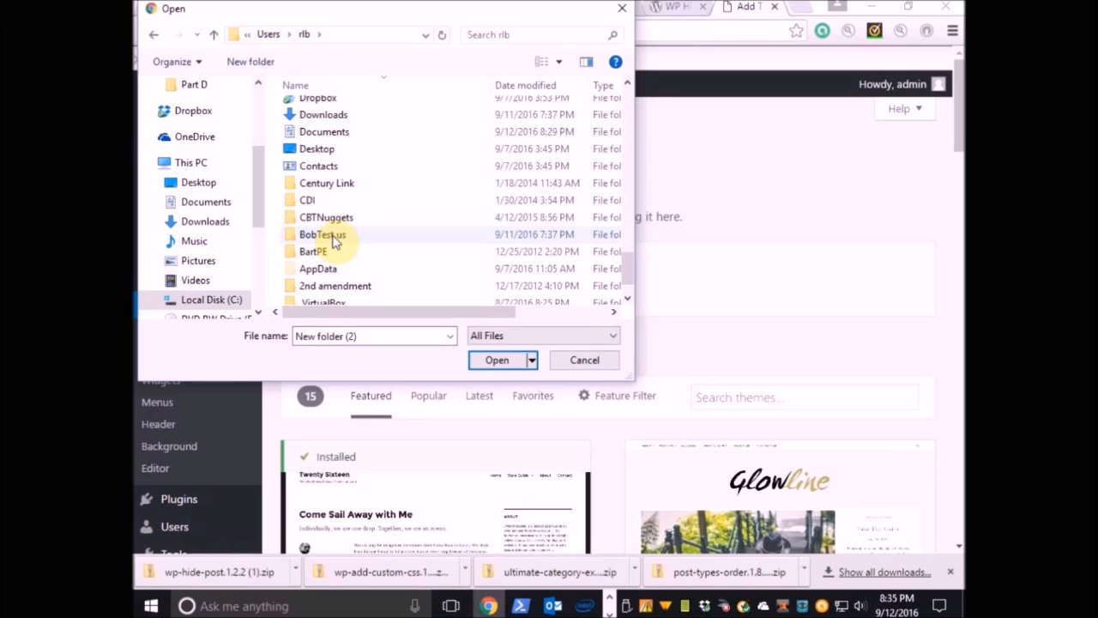
{"action": "double_click", "coordinate": [334, 235]}
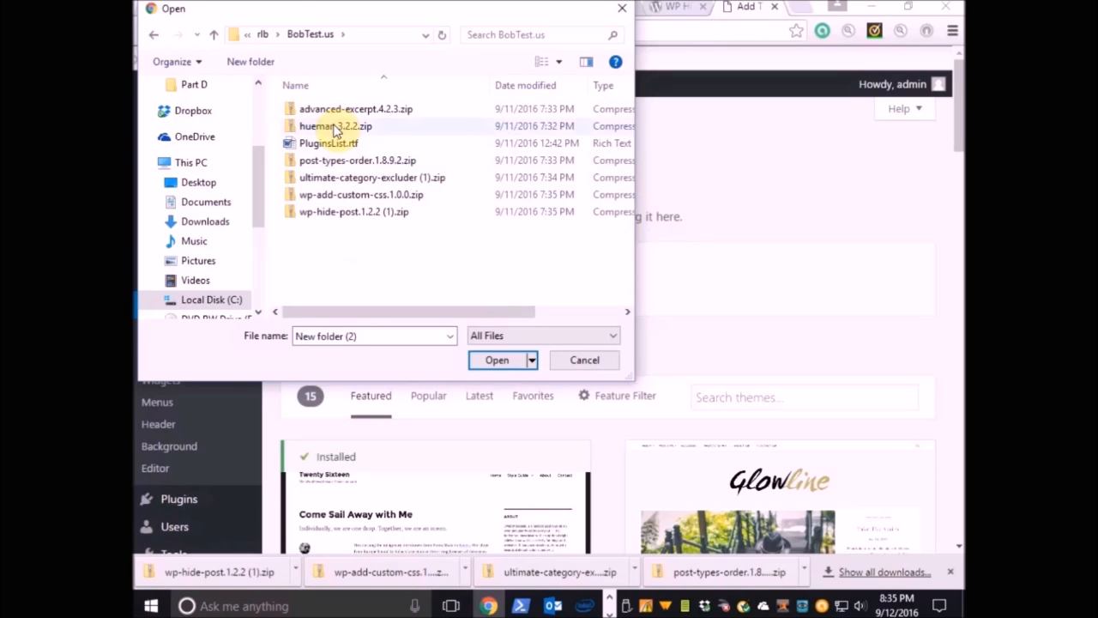
Select hueman.3.2.2.zip as the upload file and install the Hueman theme
{"action": "left_click", "coordinate": [334, 127]}
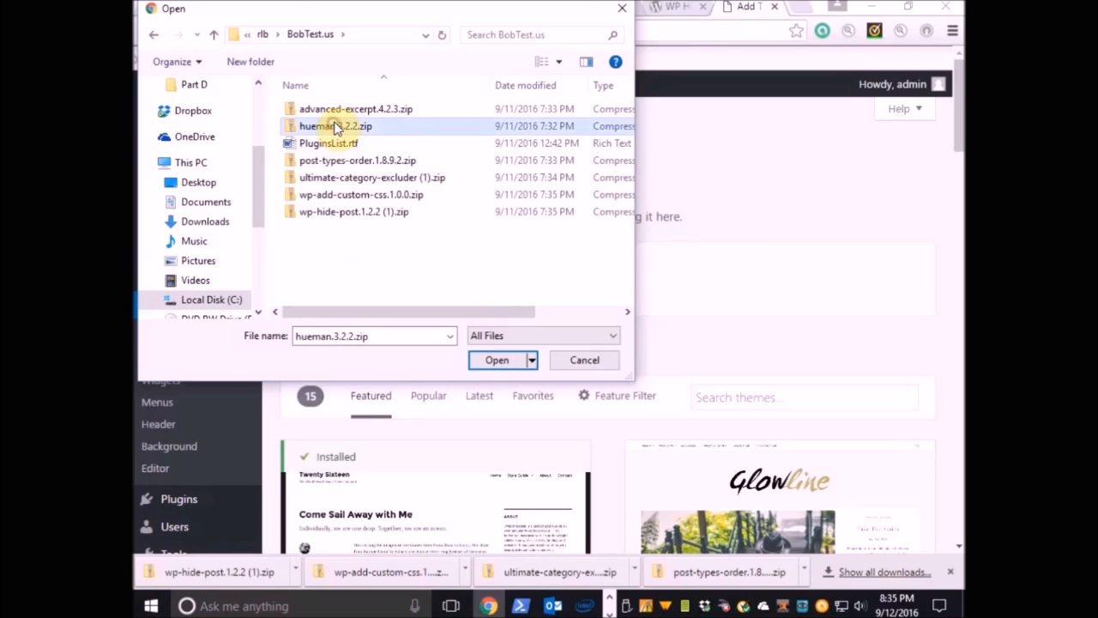
{"action": "left_click", "coordinate": [496, 361]}
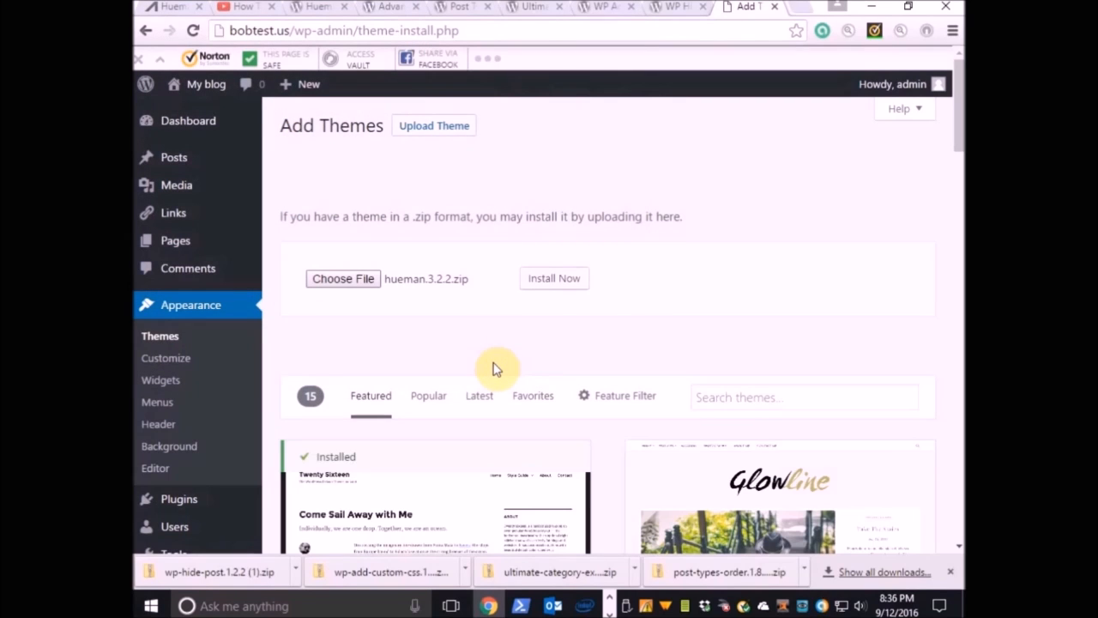
{"action": "left_click", "coordinate": [545, 288]}
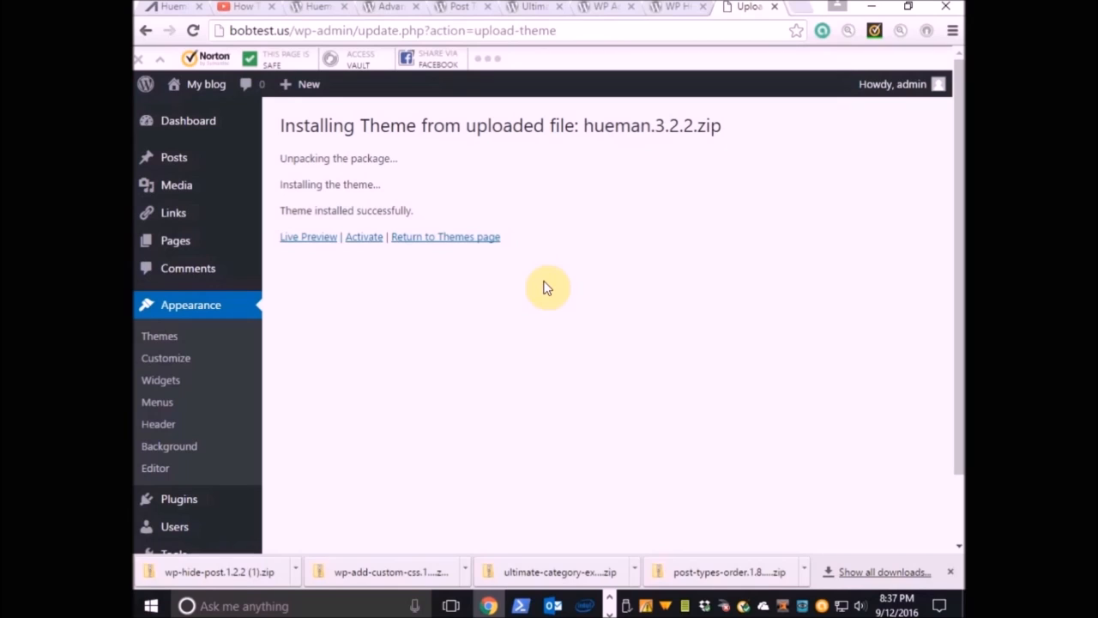
Add a new plugin by uploading advanced-excerpt.4.2.3.zip from the BobTest.us folder and install it
{"action": "mouse_move", "coordinate": [168, 507]}
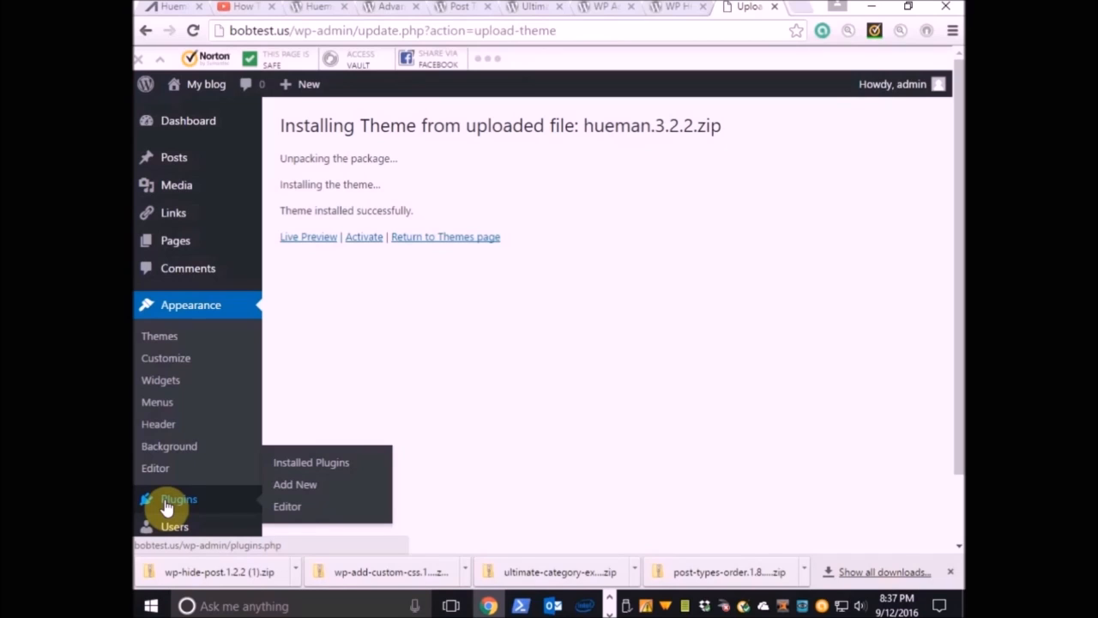
{"action": "left_click", "coordinate": [296, 489]}
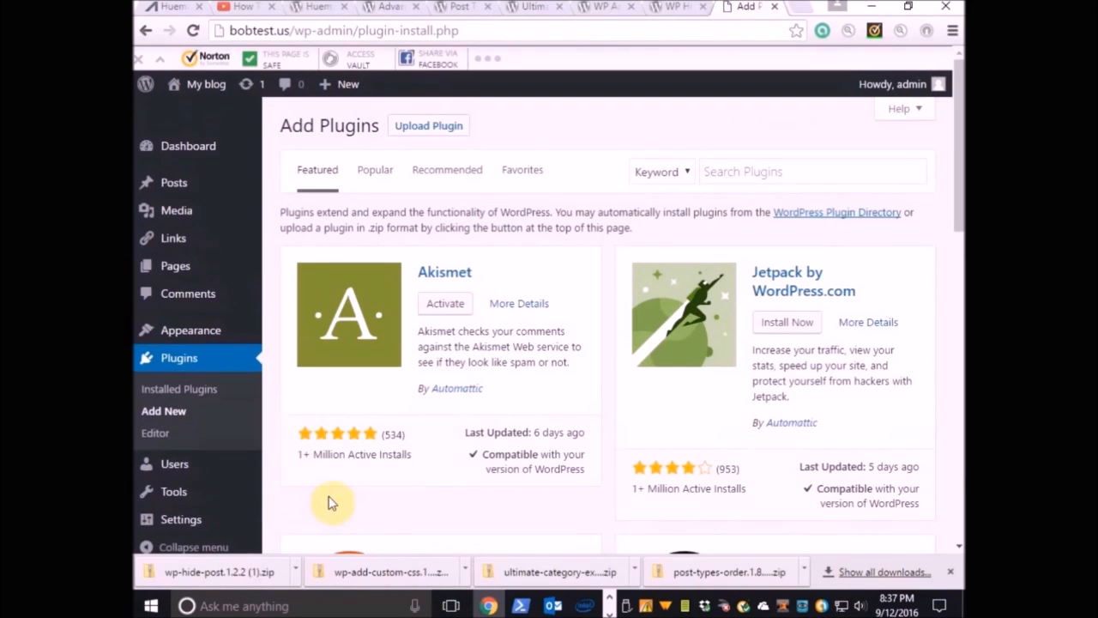
{"action": "left_click", "coordinate": [414, 138]}
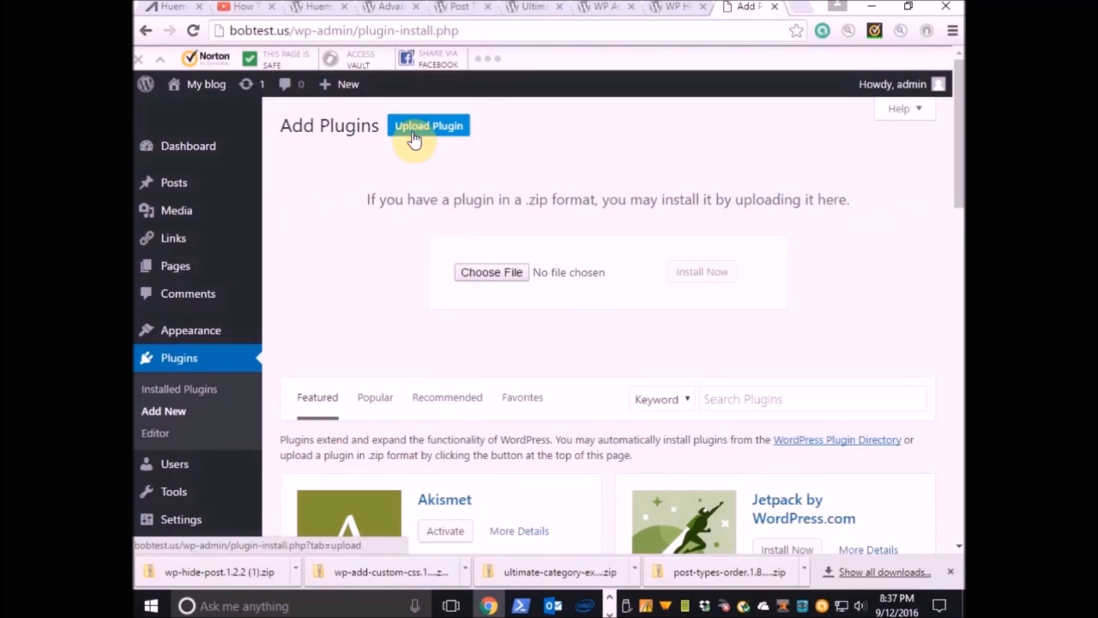
{"action": "left_click", "coordinate": [473, 273]}
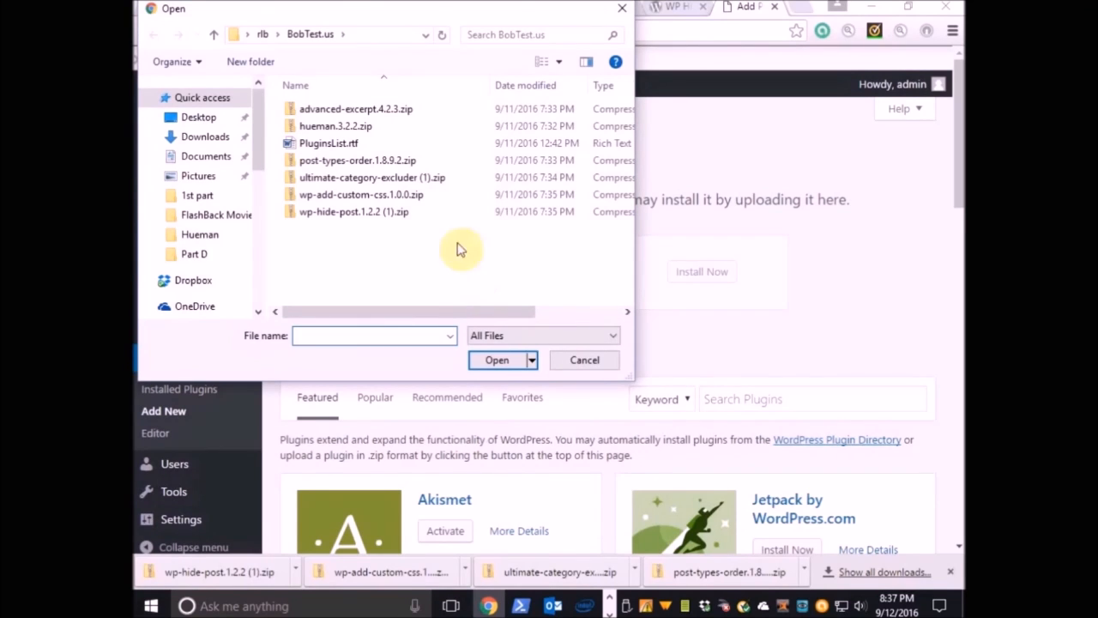
{"action": "left_click", "coordinate": [361, 112]}
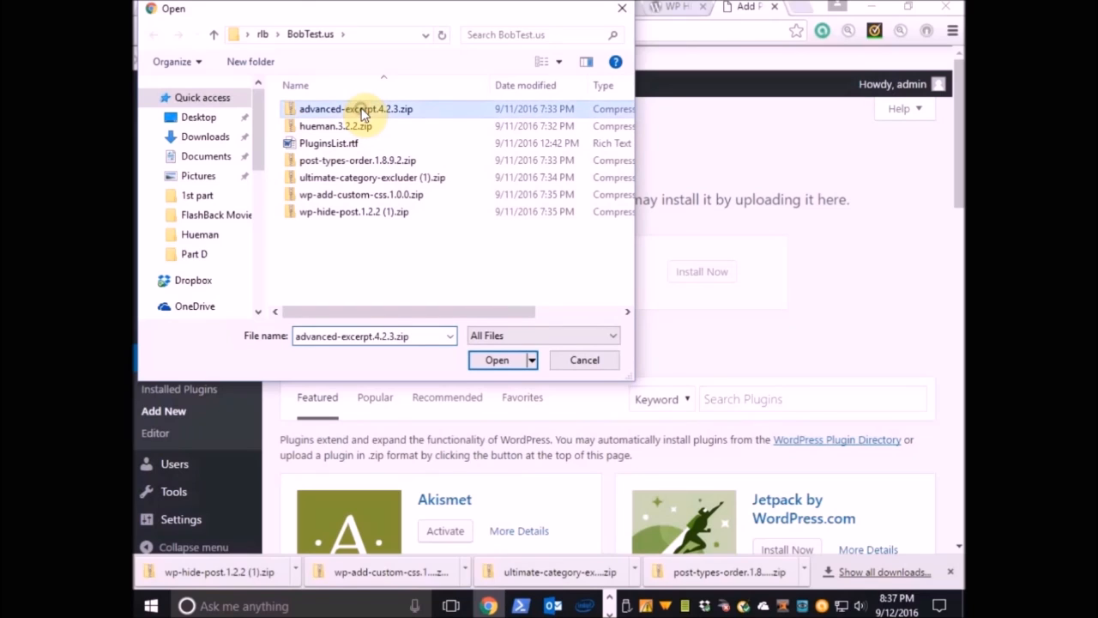
{"action": "left_click", "coordinate": [499, 361]}
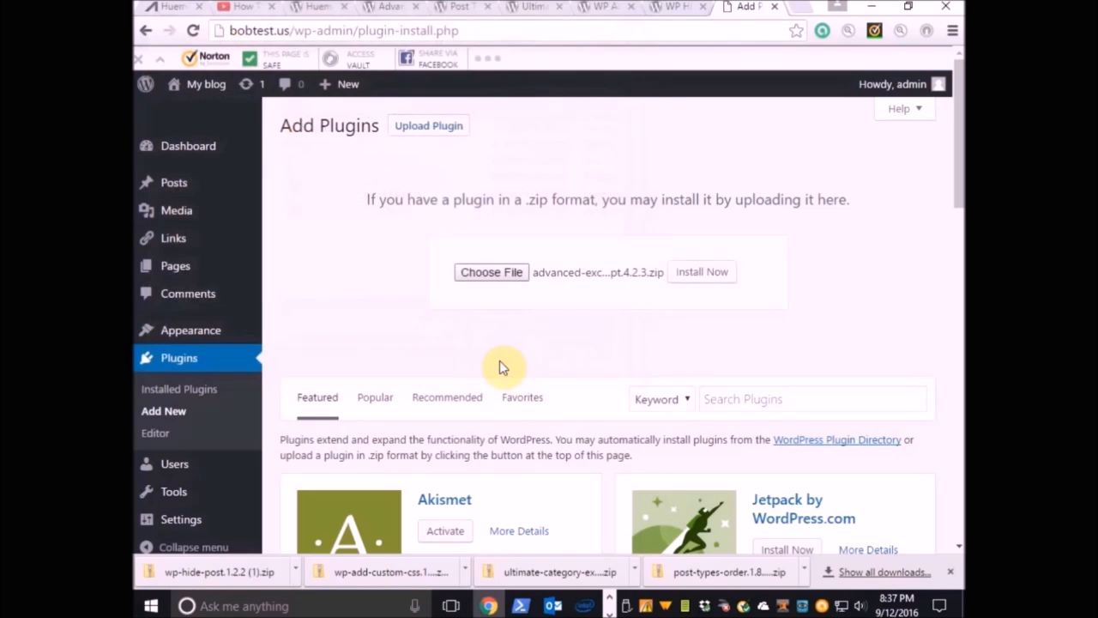
{"action": "left_click", "coordinate": [698, 275]}
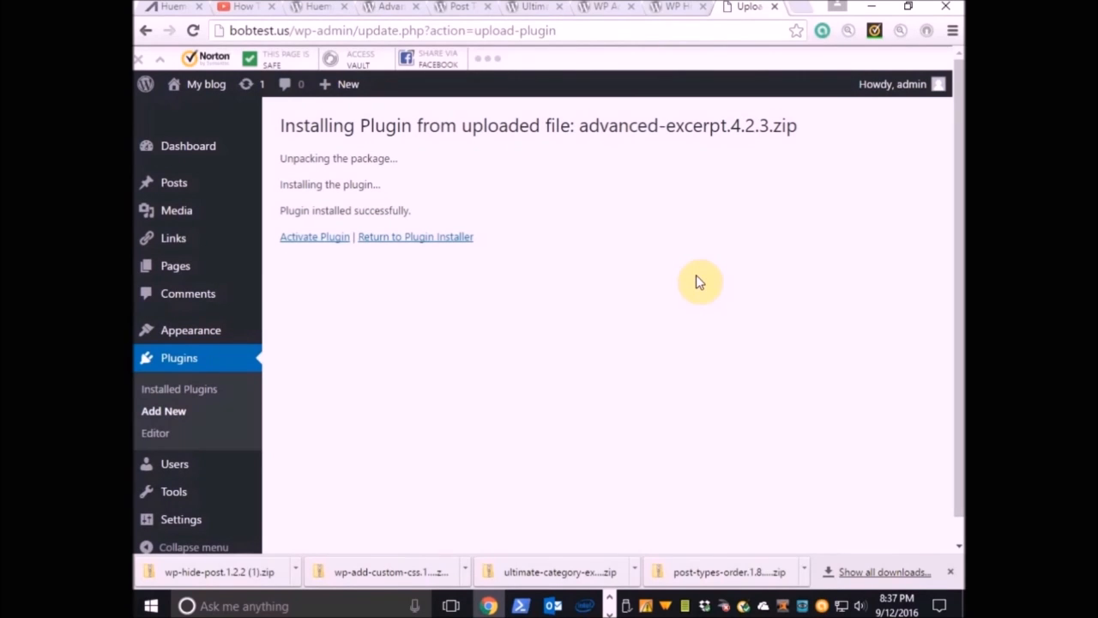
Upload post-types-order.1.8.9.2.zip from the BobTest.us folder as a new plugin and install it
{"action": "left_click", "coordinate": [176, 406]}
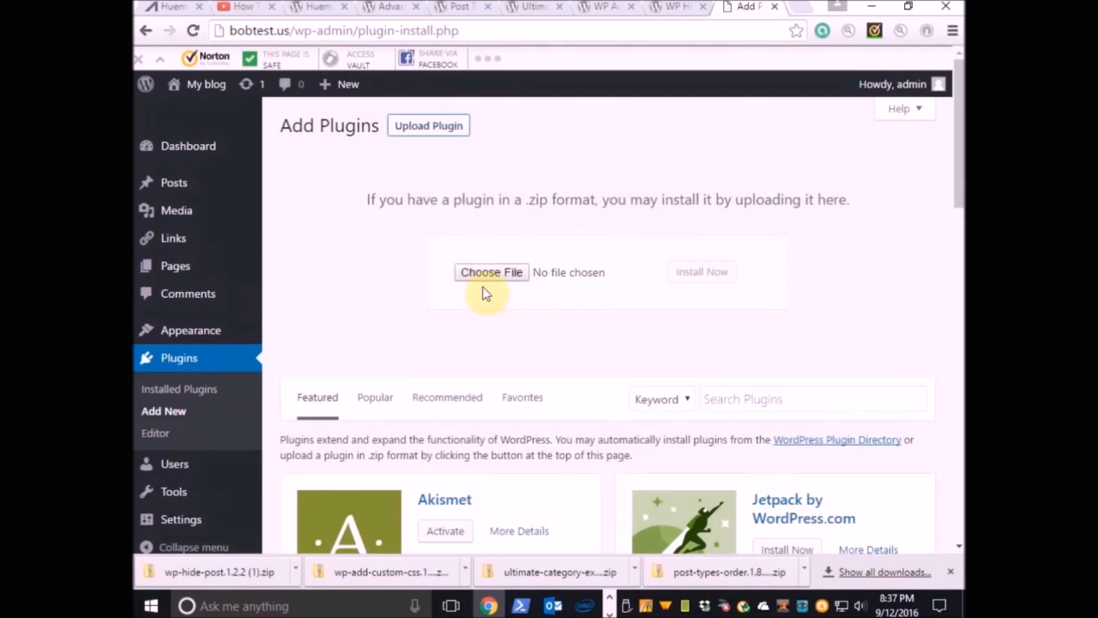
{"action": "left_click", "coordinate": [488, 271]}
{"action": "left_click", "coordinate": [357, 160]}
{"action": "left_click", "coordinate": [491, 358]}
{"action": "left_click", "coordinate": [692, 275]}
Upload ultimate-category-excluder (1).zip from the BobTest.us folder as a new plugin and install it
{"action": "left_click", "coordinate": [172, 411]}
{"action": "left_click", "coordinate": [429, 125]}
{"action": "left_click", "coordinate": [486, 274]}
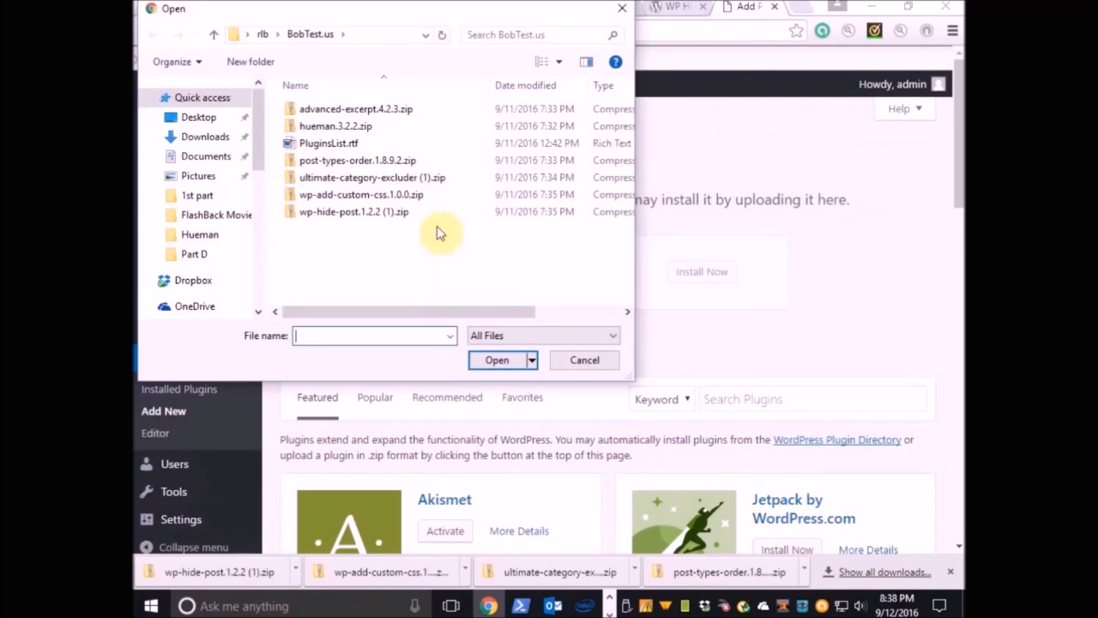
{"action": "left_click", "coordinate": [372, 177]}
{"action": "left_click", "coordinate": [494, 360]}
{"action": "left_click", "coordinate": [675, 275]}
Upload wp-add-custom-css.1.0.0.zip from the BobTest.us folder as a new plugin and install it
{"action": "left_click", "coordinate": [172, 415]}
{"action": "left_click", "coordinate": [429, 126]}
{"action": "left_click", "coordinate": [489, 273]}
{"action": "left_click", "coordinate": [365, 194]}
{"action": "left_click", "coordinate": [498, 361]}
{"action": "left_click", "coordinate": [701, 273]}
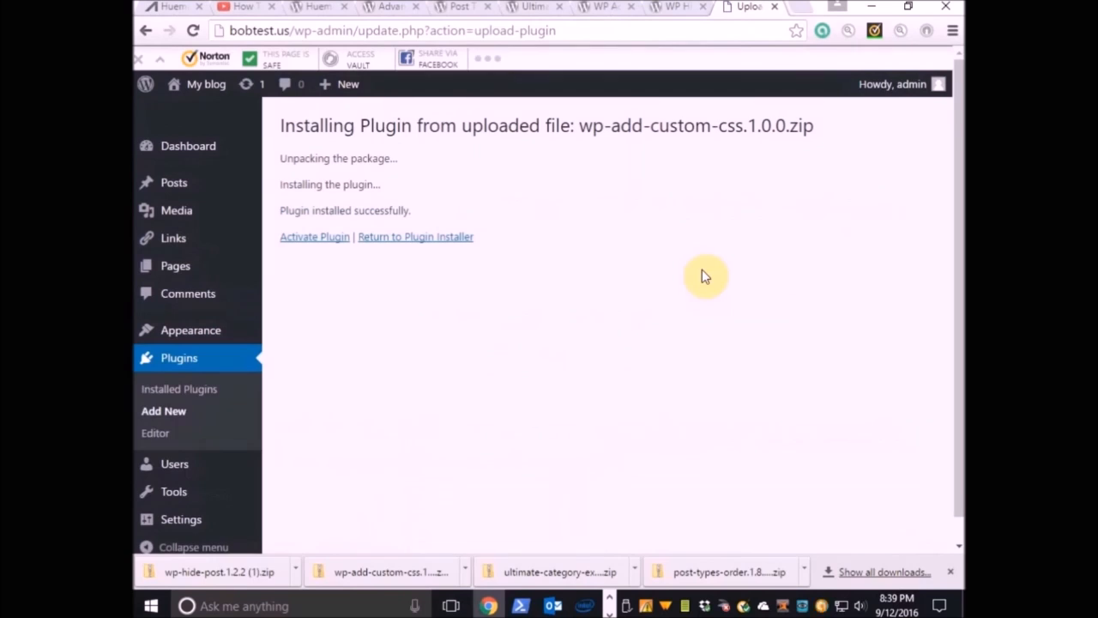
Upload wp-hide-post.1.2.2 (1).zip from the BobTest.us folder as a new plugin and install it
{"action": "left_click", "coordinate": [176, 415]}
{"action": "left_click", "coordinate": [429, 125]}
{"action": "left_click", "coordinate": [490, 273]}
{"action": "left_click", "coordinate": [382, 214]}
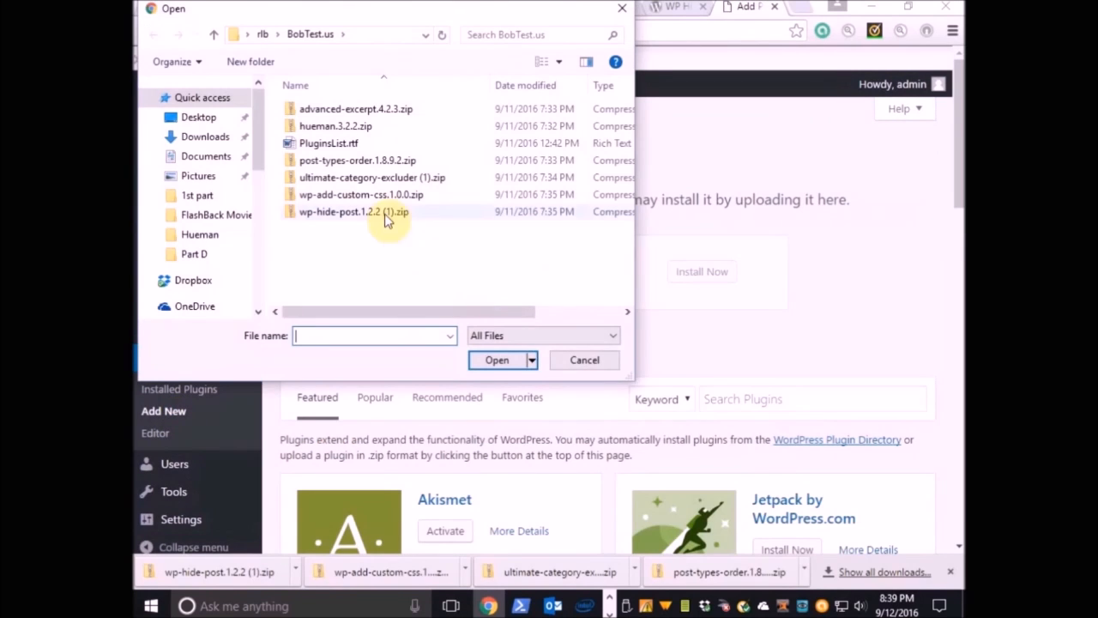
{"action": "left_click", "coordinate": [497, 361]}
{"action": "left_click", "coordinate": [702, 272]}
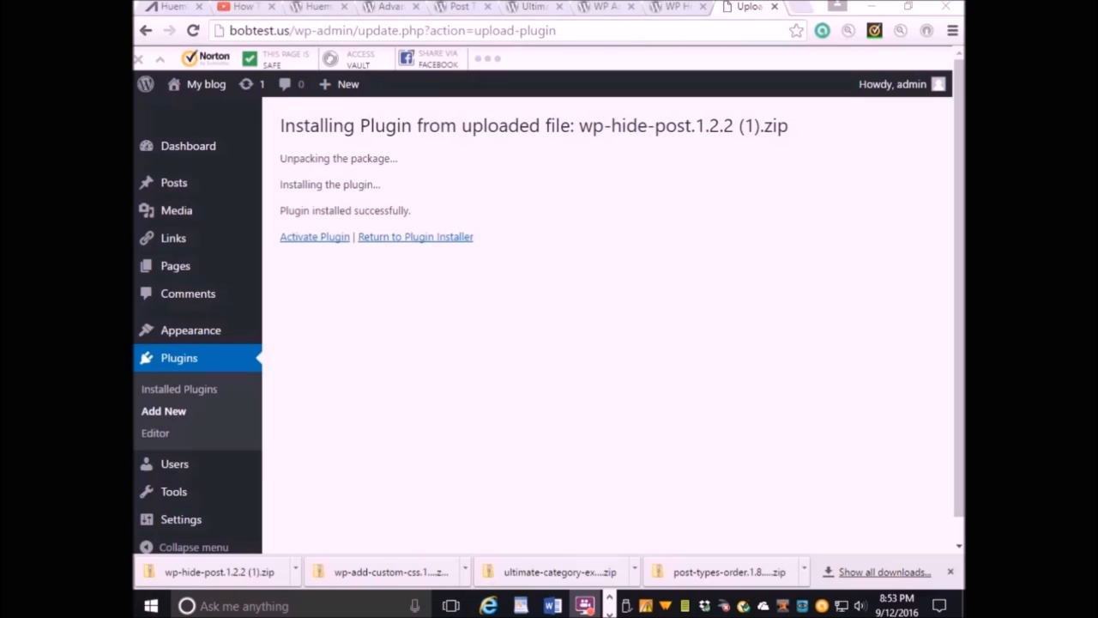
Open the site's installed themes and activate the Hueman theme
{"action": "left_click", "coordinate": [297, 336]}
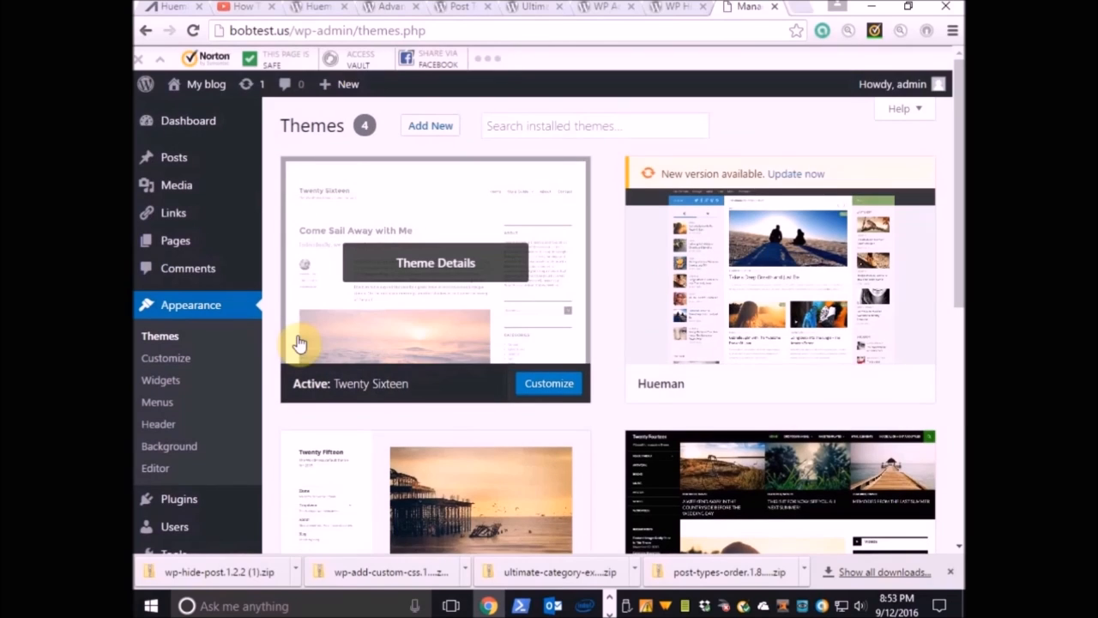
{"action": "mouse_move", "coordinate": [757, 273]}
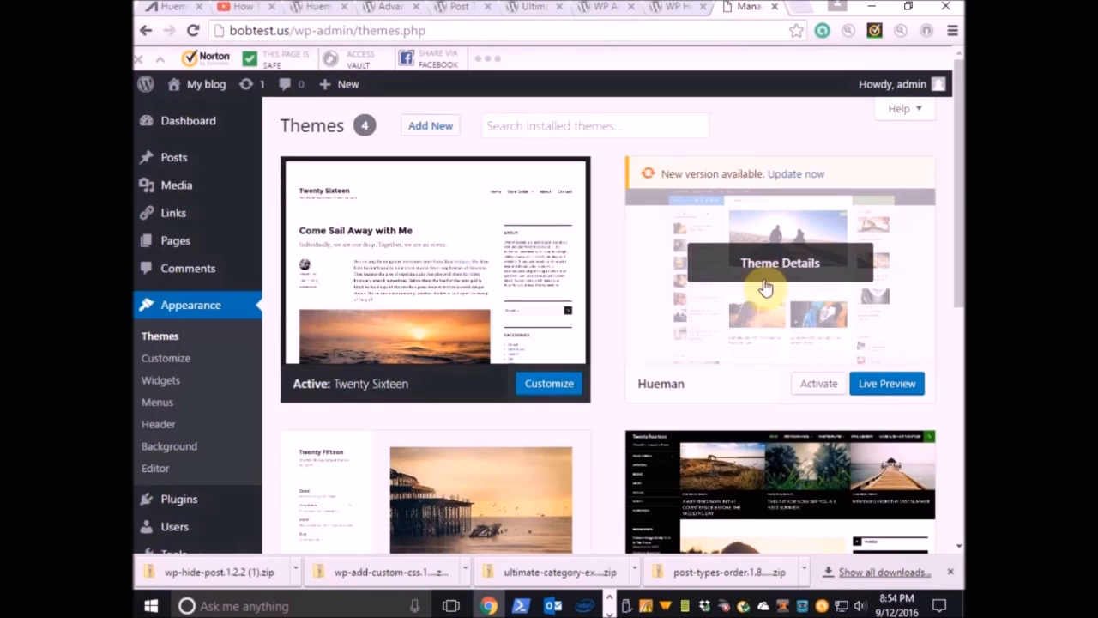
{"action": "left_click", "coordinate": [805, 387]}
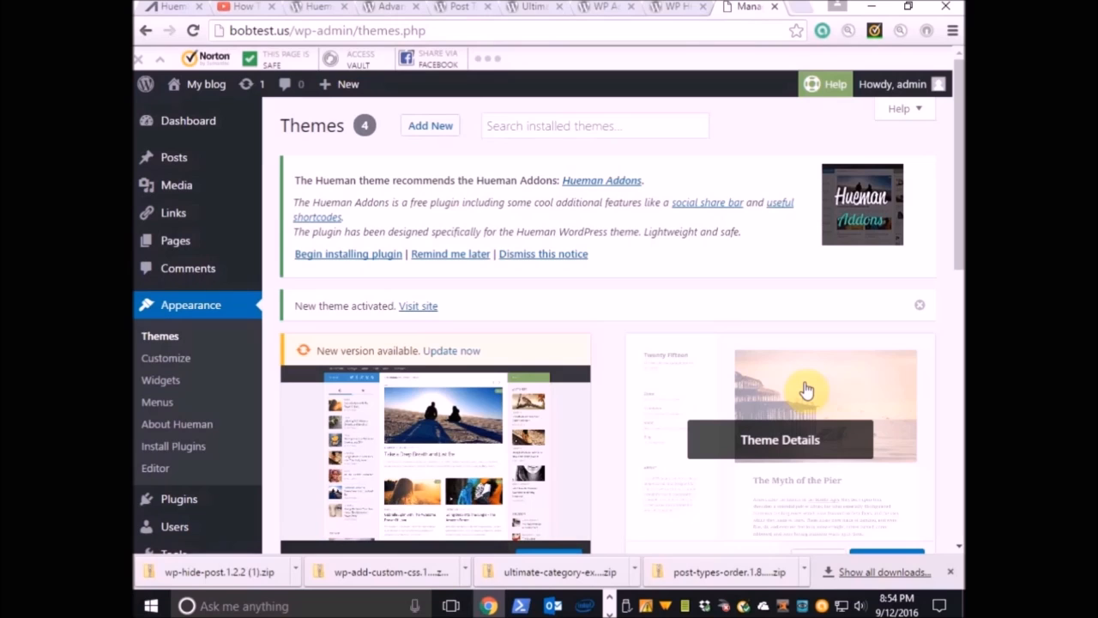
Open the list of installed plugins and activate the Advanced Excerpt plugin
{"action": "mouse_move", "coordinate": [174, 504]}
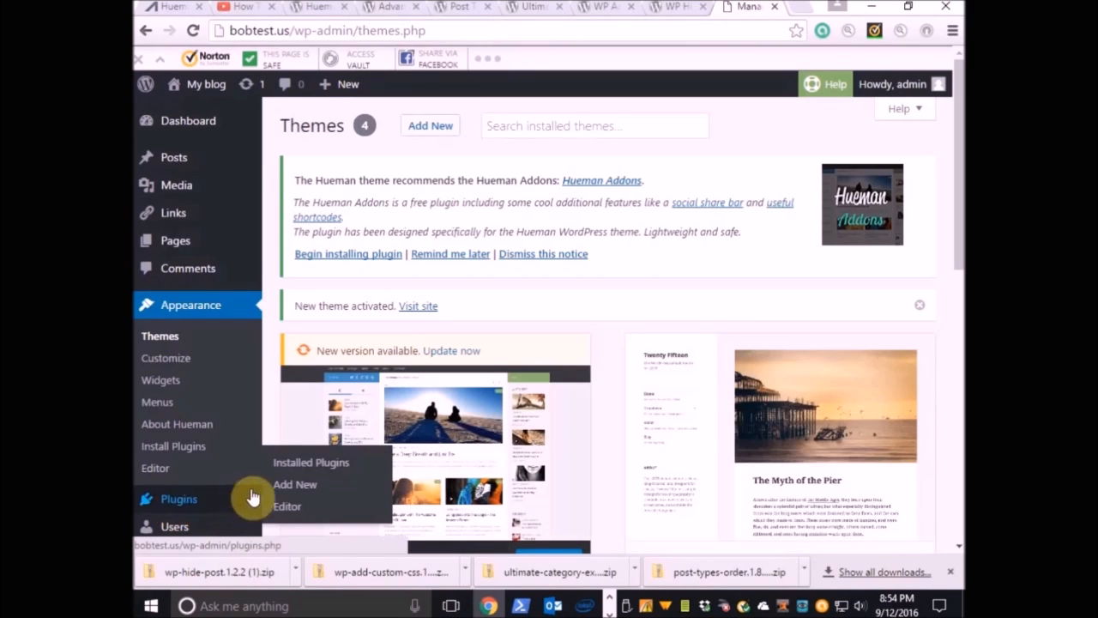
{"action": "left_click", "coordinate": [293, 464]}
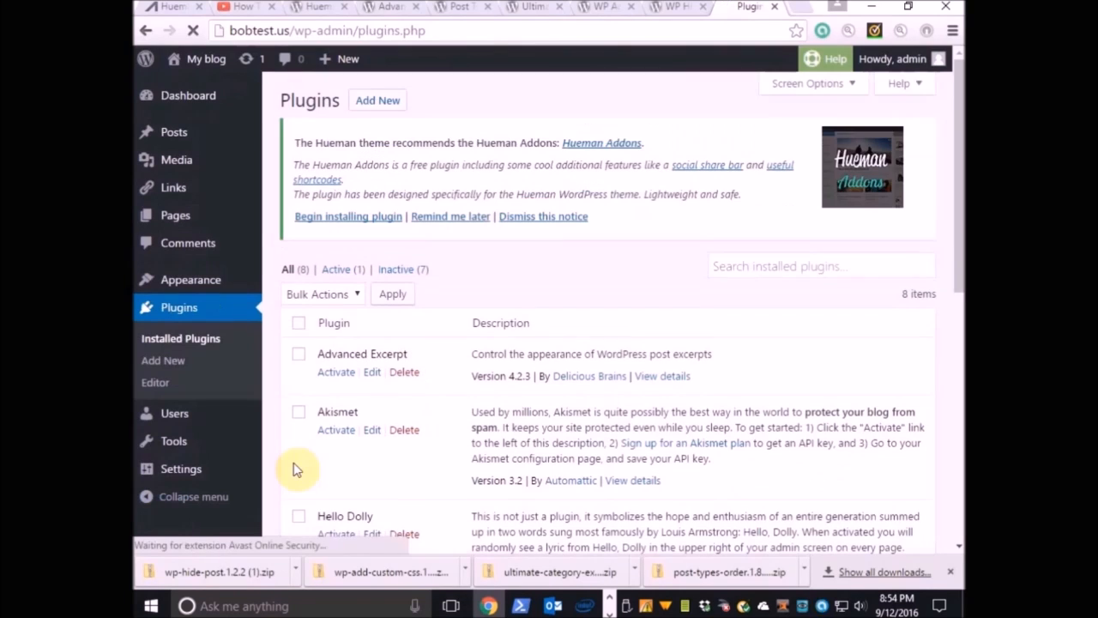
{"action": "left_click", "coordinate": [299, 382]}
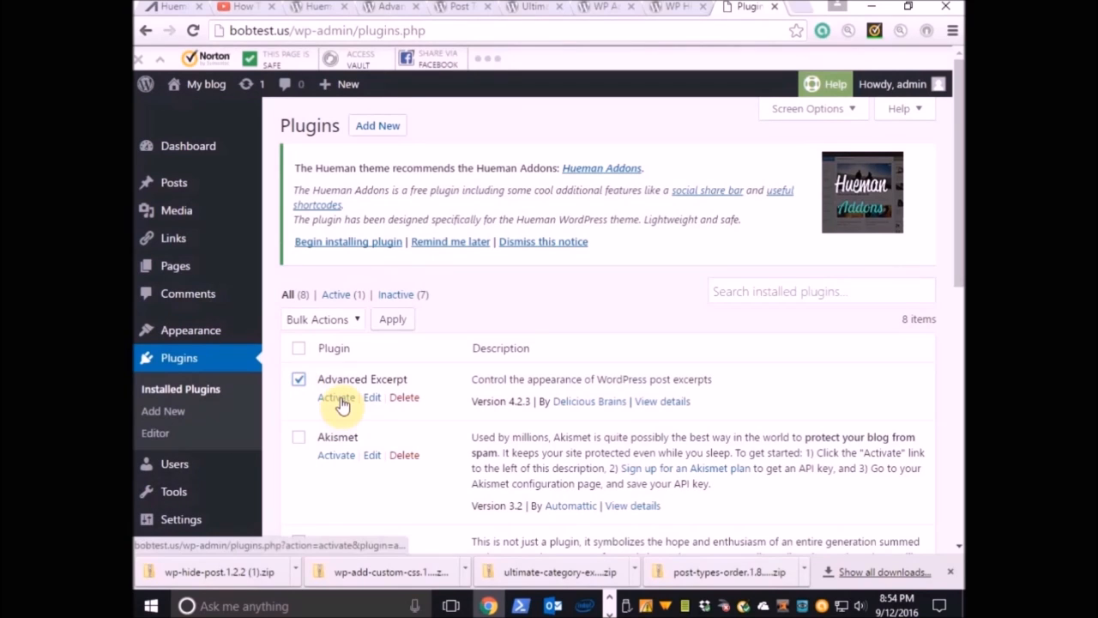
{"action": "left_click", "coordinate": [337, 398]}
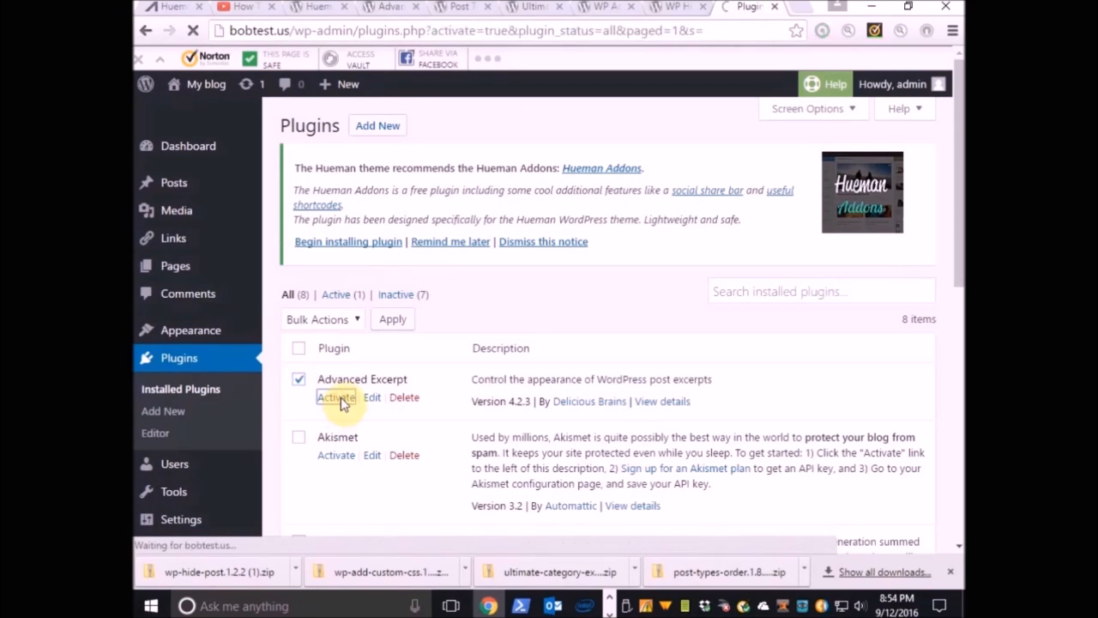
Activate the Post Types Order plugin in the list of installed plugins
{"action": "scroll", "coordinate": [340, 400], "scroll_direction": "down", "scroll_amount": 4}
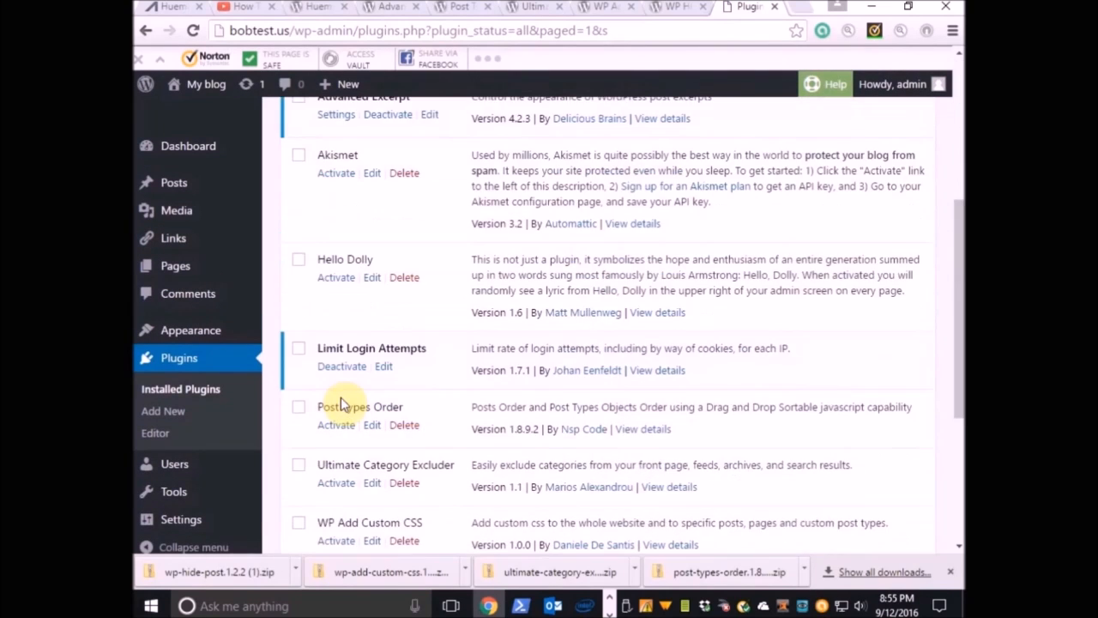
{"action": "scroll", "coordinate": [341, 397], "scroll_direction": "down", "scroll_amount": 2}
{"action": "left_click", "coordinate": [298, 247]}
{"action": "left_click", "coordinate": [344, 265]}
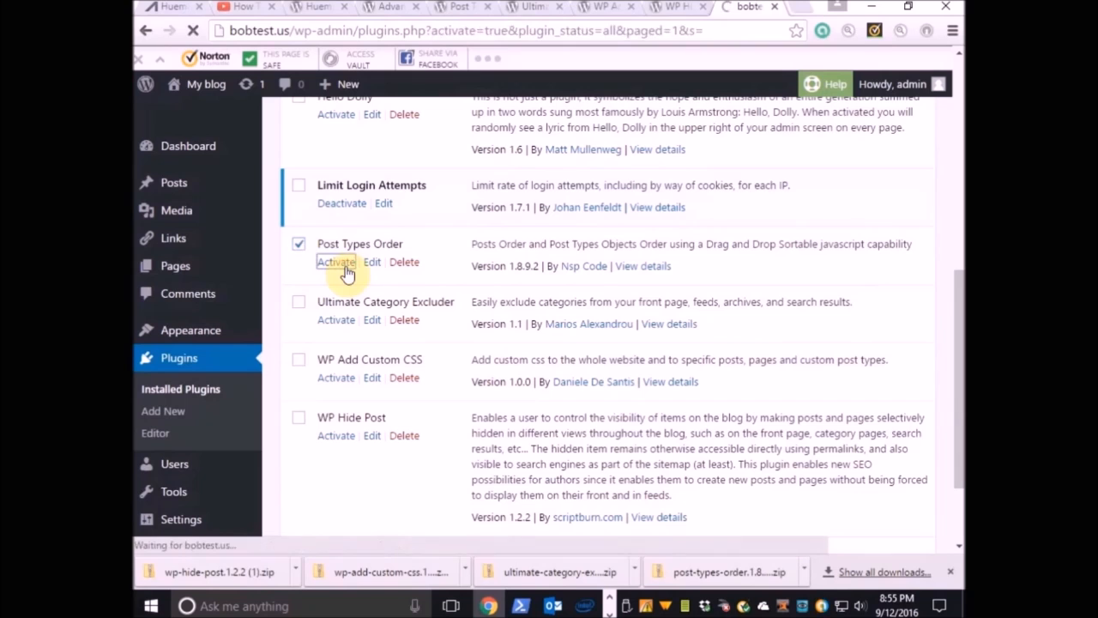
Activate the Ultimate Category Excluder plugin in the list of installed plugins
{"action": "scroll", "coordinate": [358, 352], "scroll_direction": "down", "scroll_amount": 1}
{"action": "scroll", "coordinate": [360, 354], "scroll_direction": "down", "scroll_amount": 6}
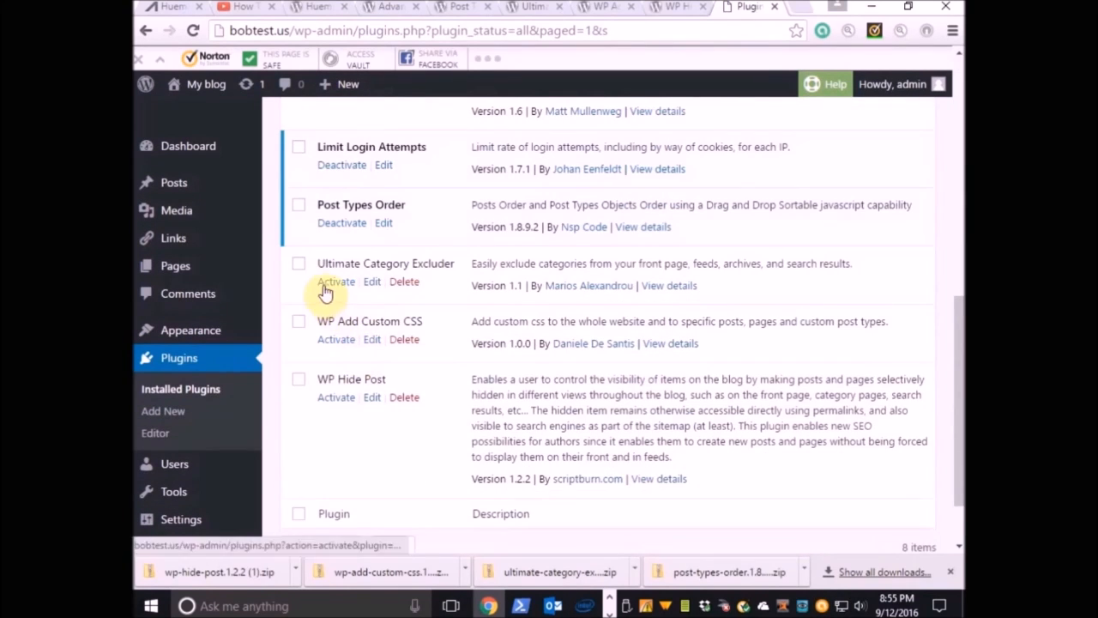
{"action": "left_click", "coordinate": [327, 285]}
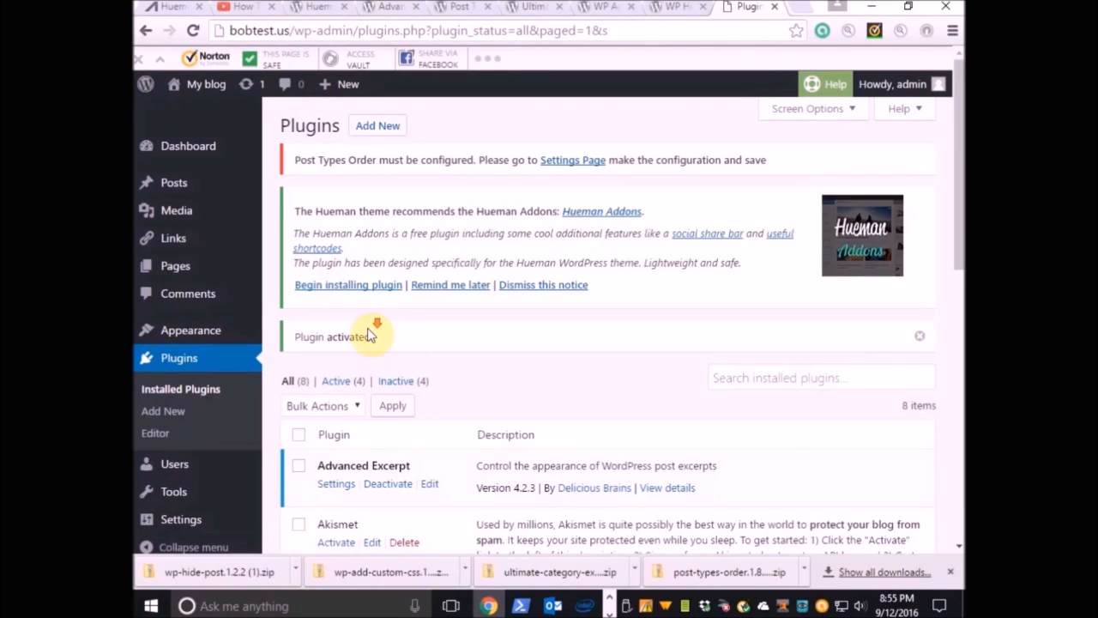
Activate the WP Add Custom CSS and WP Hide Post plugins in the list of installed plugins
{"action": "scroll", "coordinate": [369, 331], "scroll_direction": "down", "scroll_amount": 6}
{"action": "scroll", "coordinate": [371, 338], "scroll_direction": "down", "scroll_amount": 1}
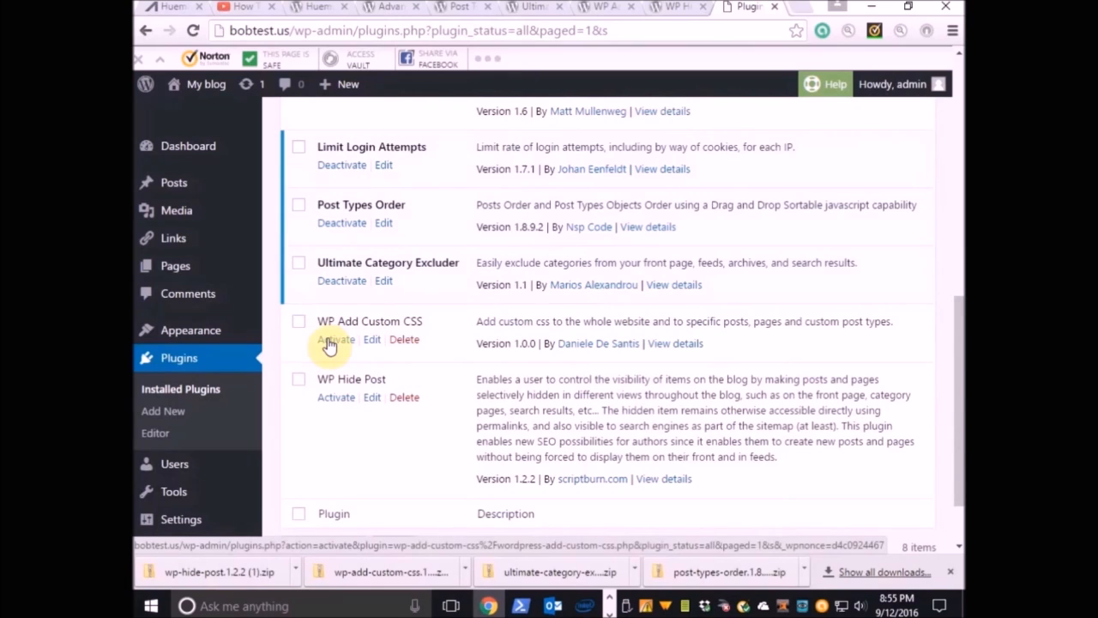
{"action": "left_click", "coordinate": [332, 340]}
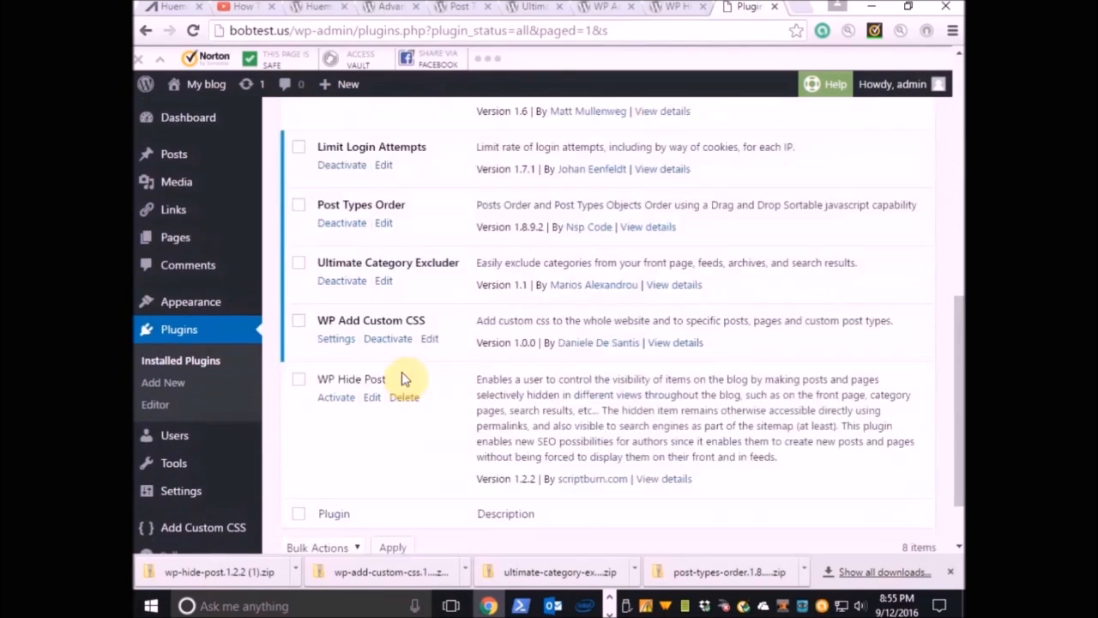
{"action": "left_click", "coordinate": [333, 398]}
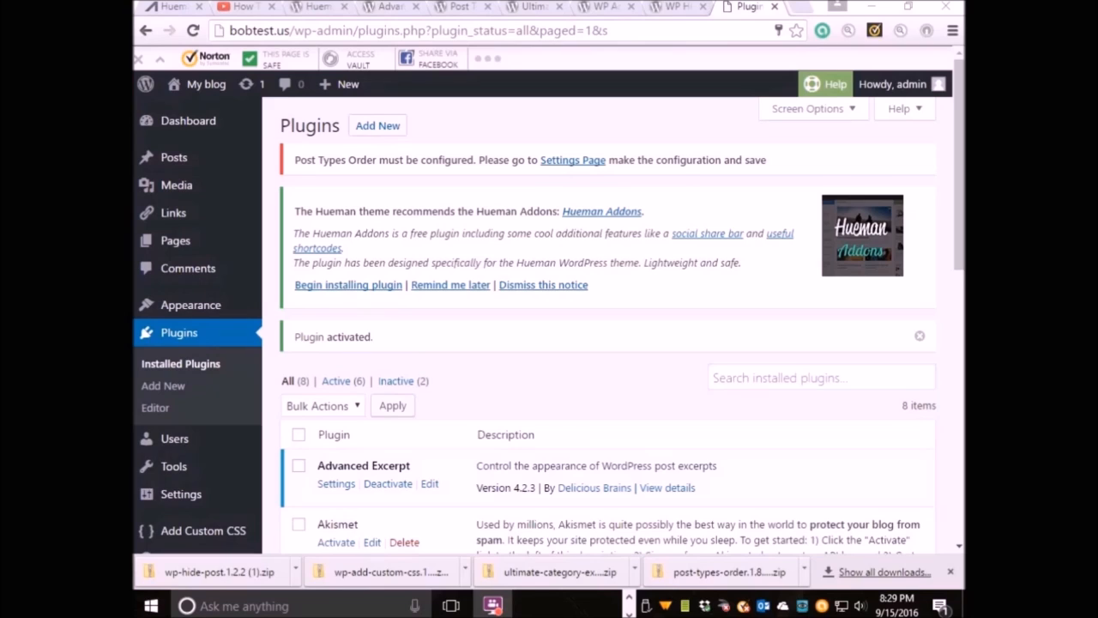
Close all other browser tabs so that only the site's plugin administration page stays open
{"action": "left_click", "coordinate": [199, 7]}
{"action": "left_click", "coordinate": [199, 7]}
{"action": "left_click", "coordinate": [199, 7]}
{"action": "left_click", "coordinate": [199, 7]}
{"action": "left_click", "coordinate": [199, 7]}
{"action": "left_click", "coordinate": [199, 7]}
{"action": "left_click", "coordinate": [199, 7]}
{"action": "left_click", "coordinate": [199, 7]}
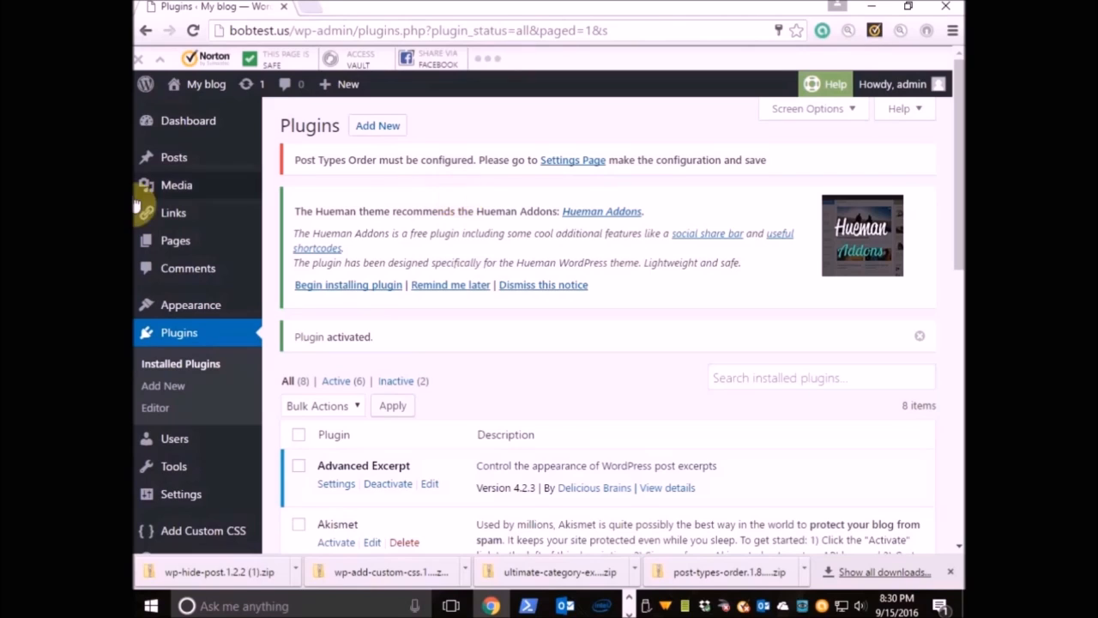
Open the page for uploading new media and shrink the browser window to about half of the screen, with the file drop area in view
{"action": "mouse_move", "coordinate": [176, 194]}
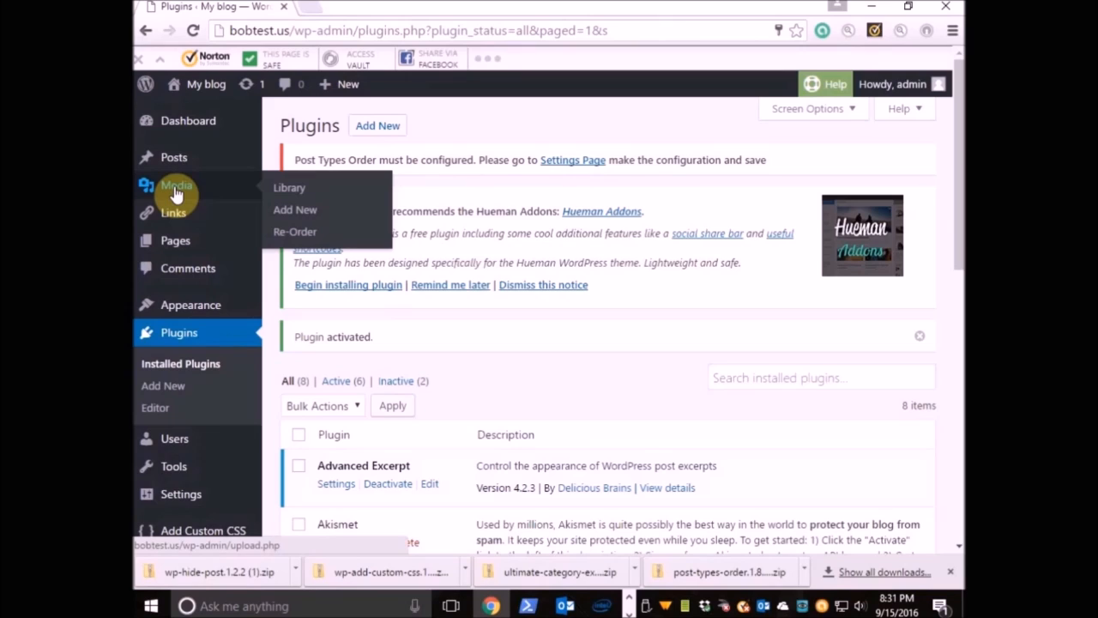
{"action": "left_click", "coordinate": [289, 213]}
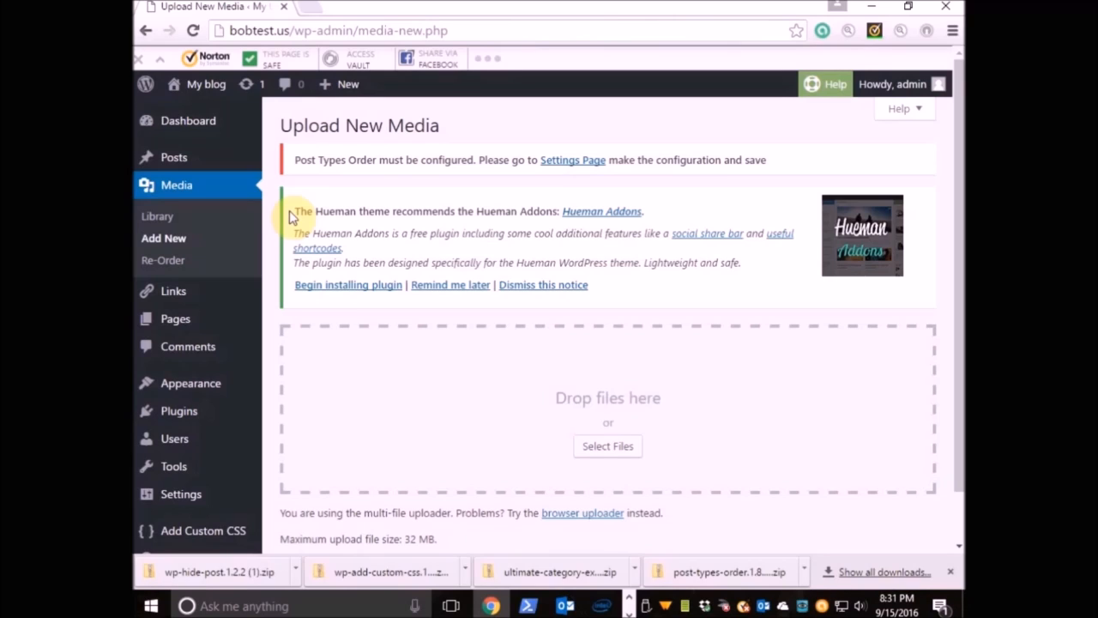
{"action": "left_click", "coordinate": [907, 6]}
{"action": "left_click_drag", "start_coordinate": [909, 64], "coordinate": [729, 69]}
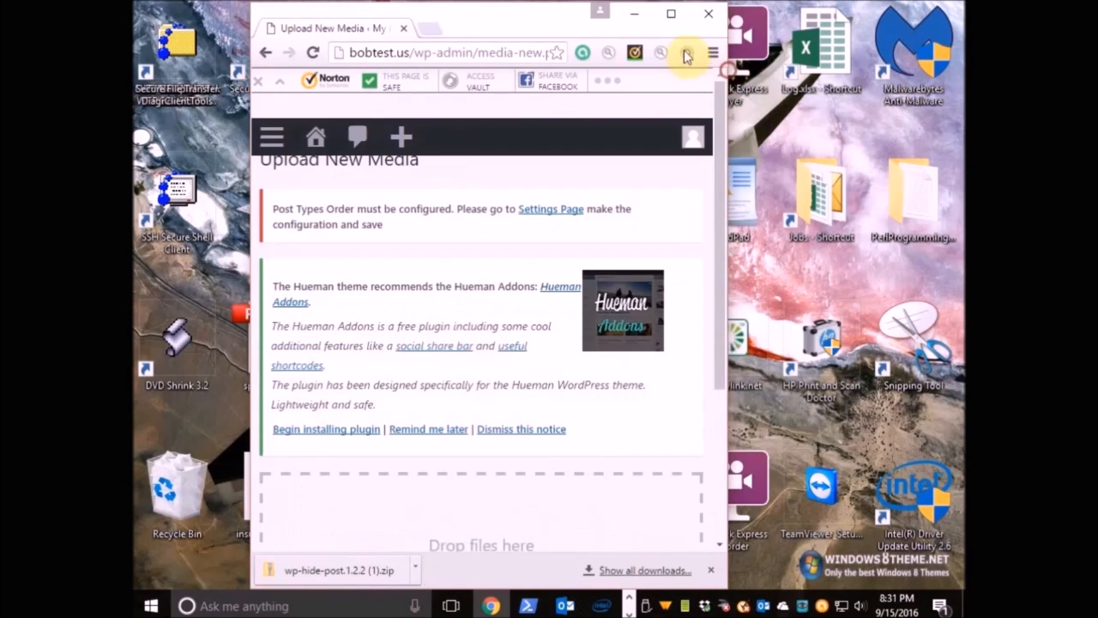
{"action": "left_click_drag", "start_coordinate": [502, 32], "coordinate": [394, 26]}
{"action": "scroll", "coordinate": [610, 329], "scroll_direction": "down", "scroll_amount": 2}
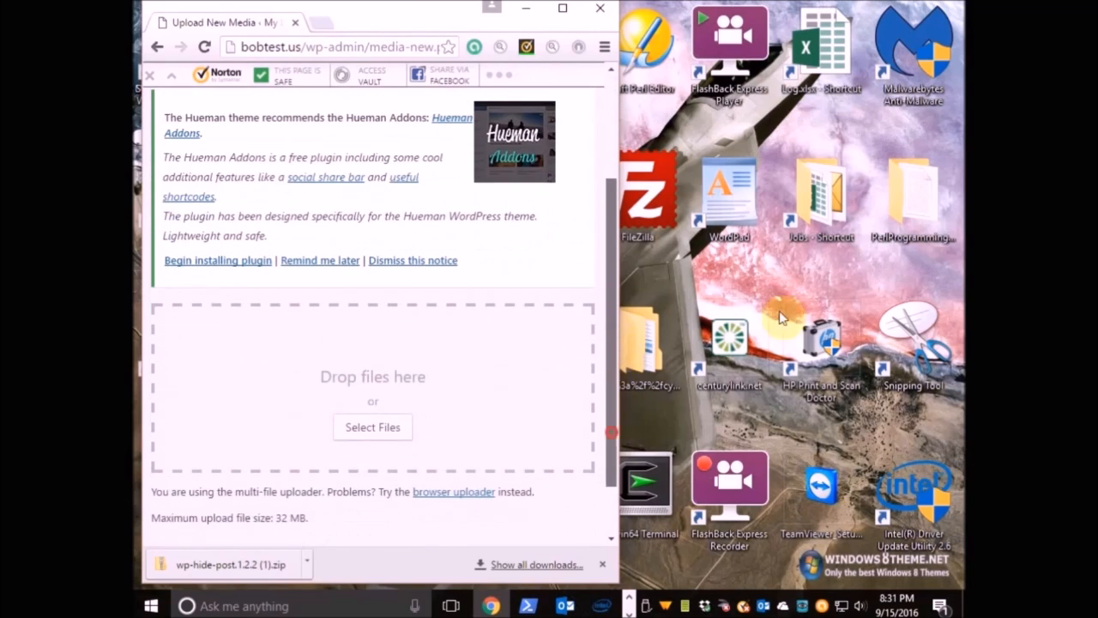
Bring the Articles folder window into view, narrow it and place it beside the browser window
{"action": "left_click_drag", "start_coordinate": [1097, 19], "coordinate": [764, 87]}
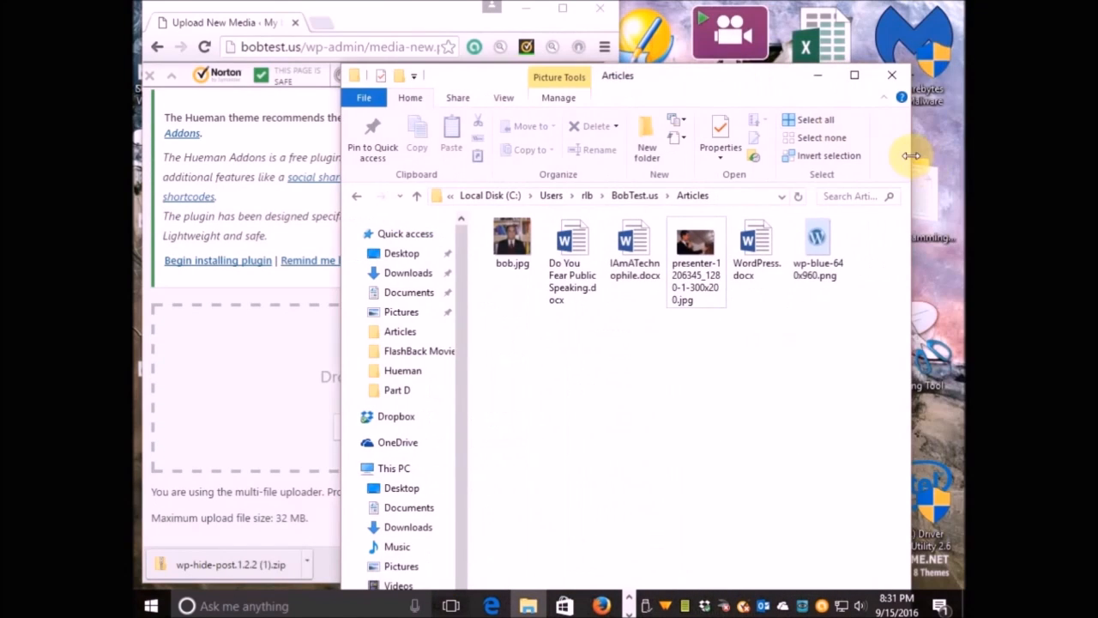
{"action": "left_click_drag", "start_coordinate": [911, 160], "coordinate": [716, 165]}
{"action": "left_click_drag", "start_coordinate": [590, 76], "coordinate": [685, 43]}
{"action": "left_click_drag", "start_coordinate": [813, 114], "coordinate": [725, 113]}
{"action": "left_click_drag", "start_coordinate": [625, 43], "coordinate": [774, 14]}
Upload bob.jpg, presenter-1206345_1280-1-300x200.jpg and wp-blue-640x960.png from the Articles folder to the media library
{"action": "left_click_drag", "start_coordinate": [782, 178], "coordinate": [341, 433]}
{"action": "left_click_drag", "start_coordinate": [611, 463], "coordinate": [616, 522]}
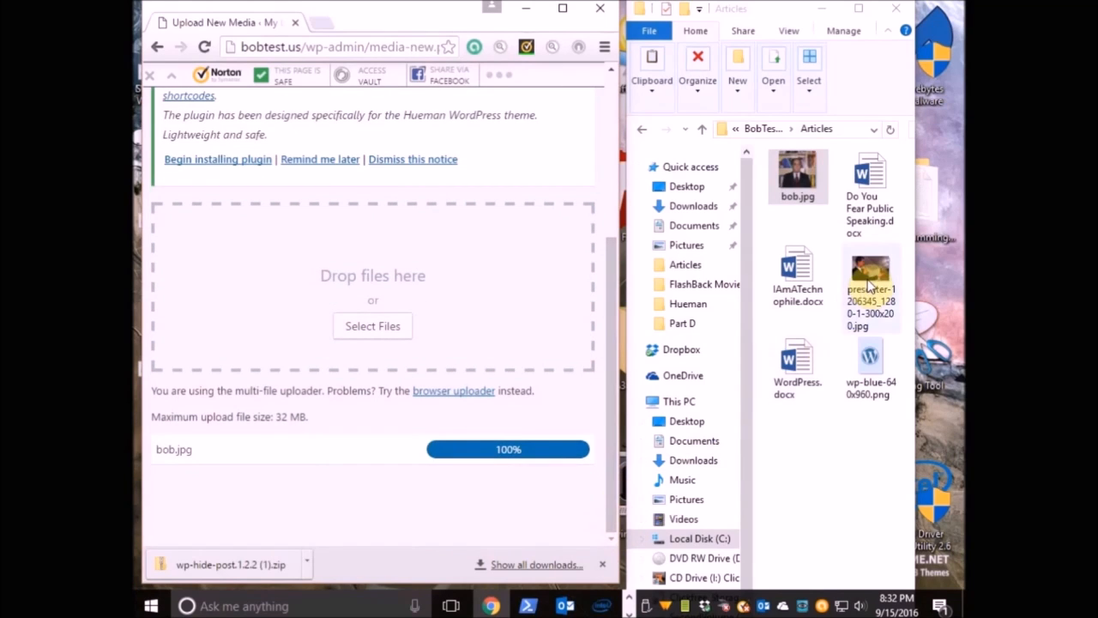
{"action": "left_click_drag", "start_coordinate": [869, 280], "coordinate": [386, 343]}
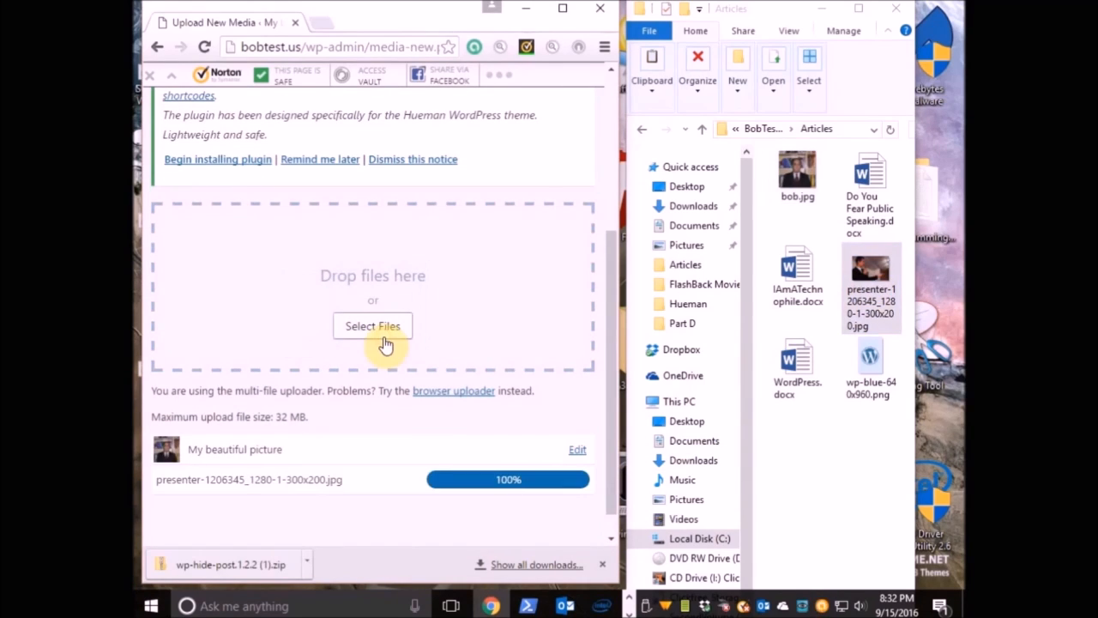
{"action": "left_click_drag", "start_coordinate": [870, 360], "coordinate": [378, 359]}
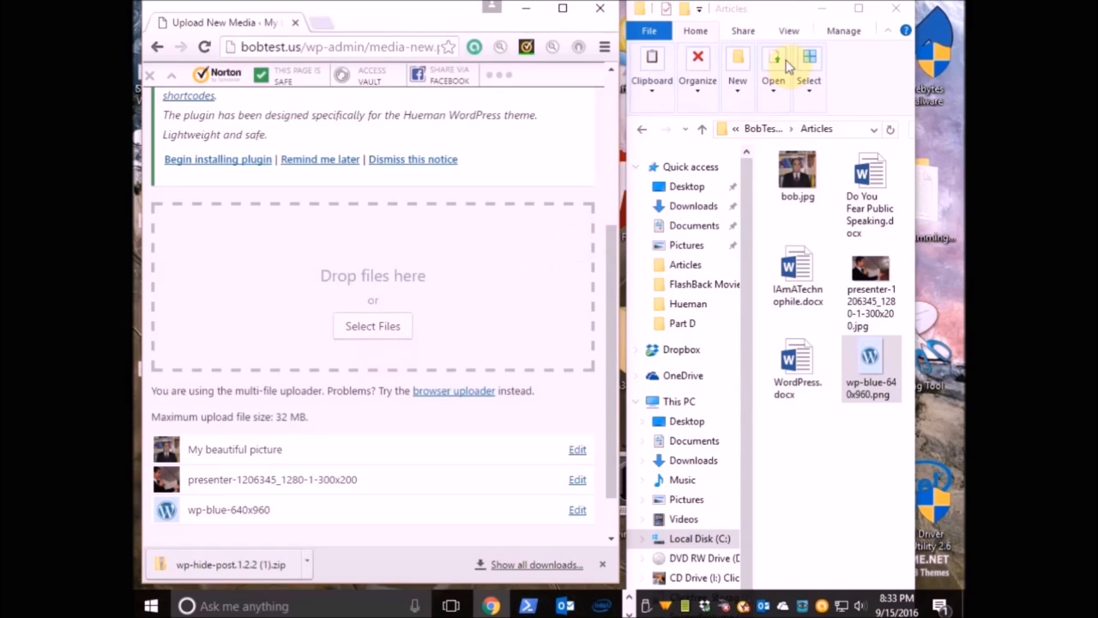
Dismiss the Articles folder window and maximize the browser window
{"action": "left_click_drag", "start_coordinate": [777, 16], "coordinate": [781, 15]}
{"action": "left_click", "coordinate": [899, 8]}
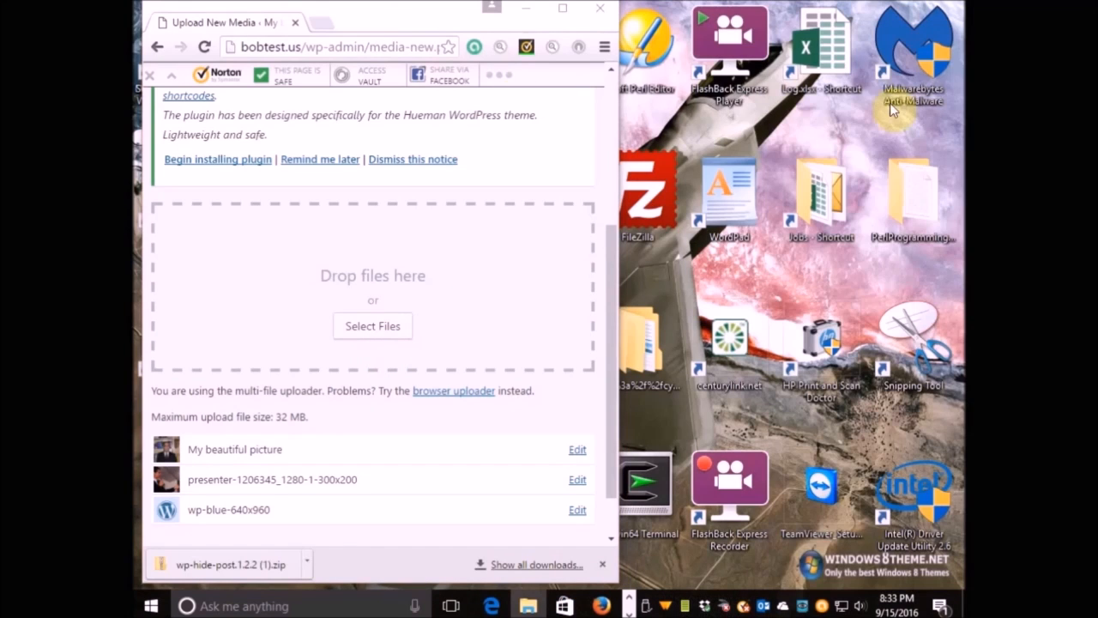
{"action": "left_click", "coordinate": [563, 10]}
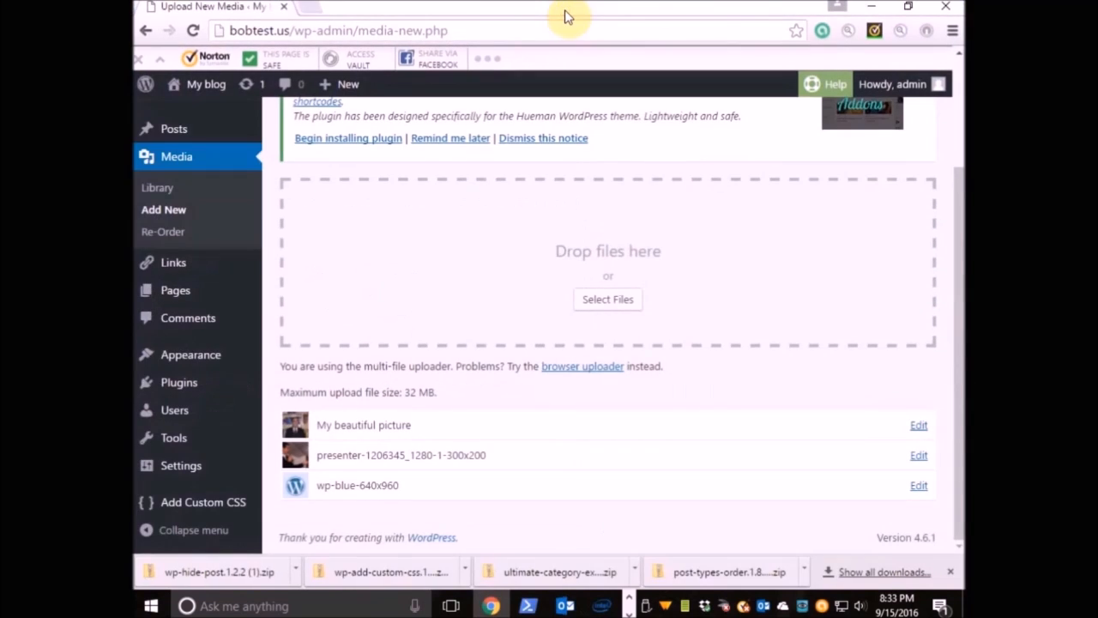
Create a new post titled "I am a Technophile" and paste the copied article text into its body
{"action": "mouse_move", "coordinate": [255, 272]}
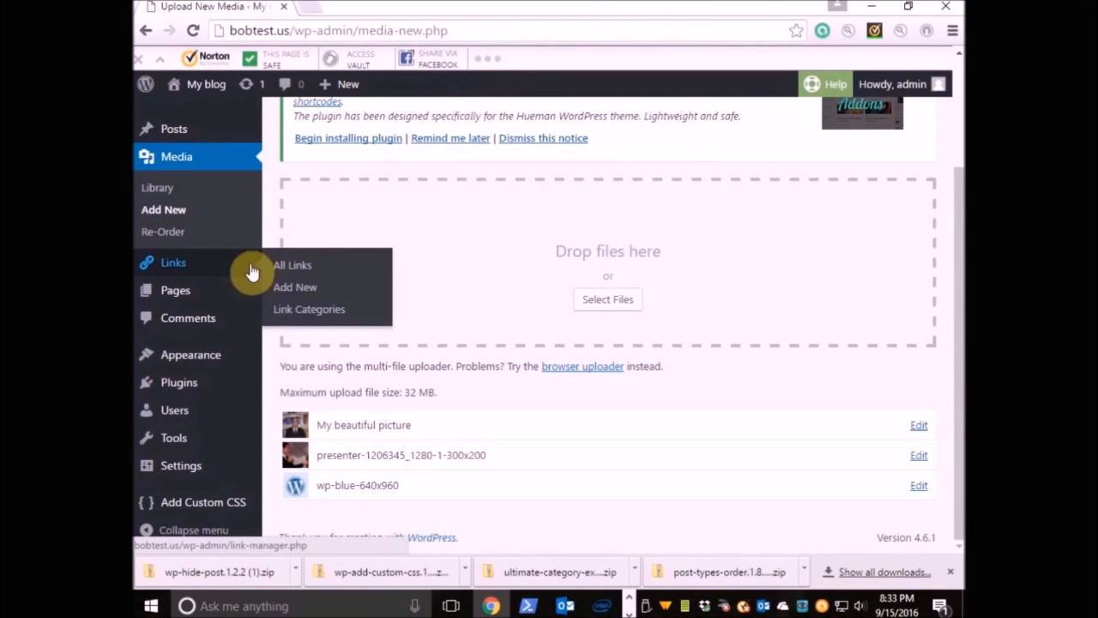
{"action": "mouse_move", "coordinate": [190, 297]}
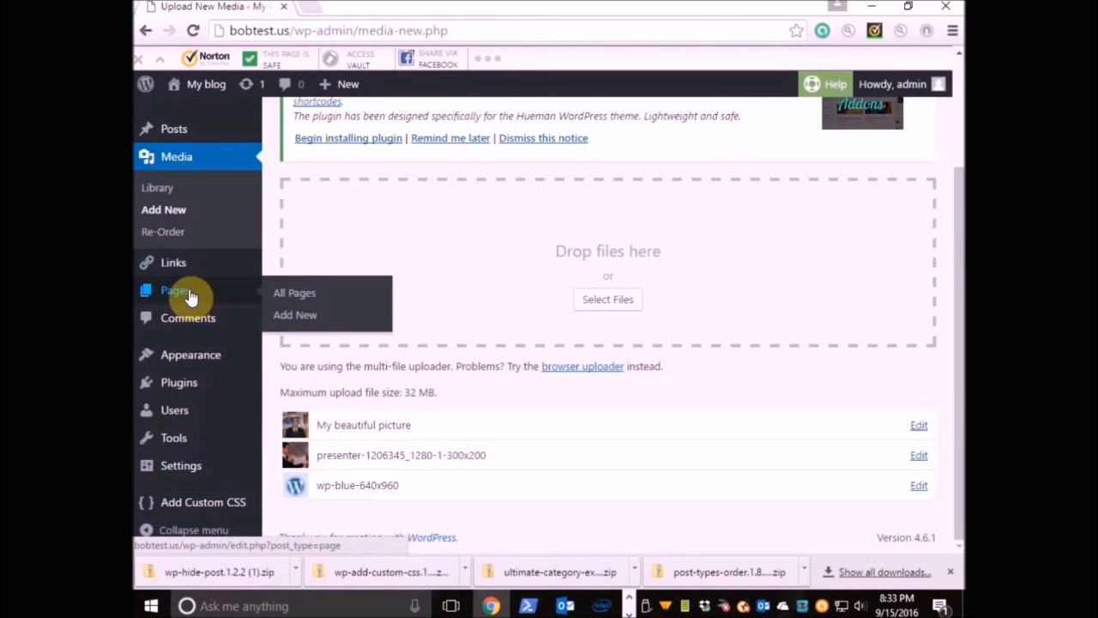
{"action": "mouse_move", "coordinate": [176, 137]}
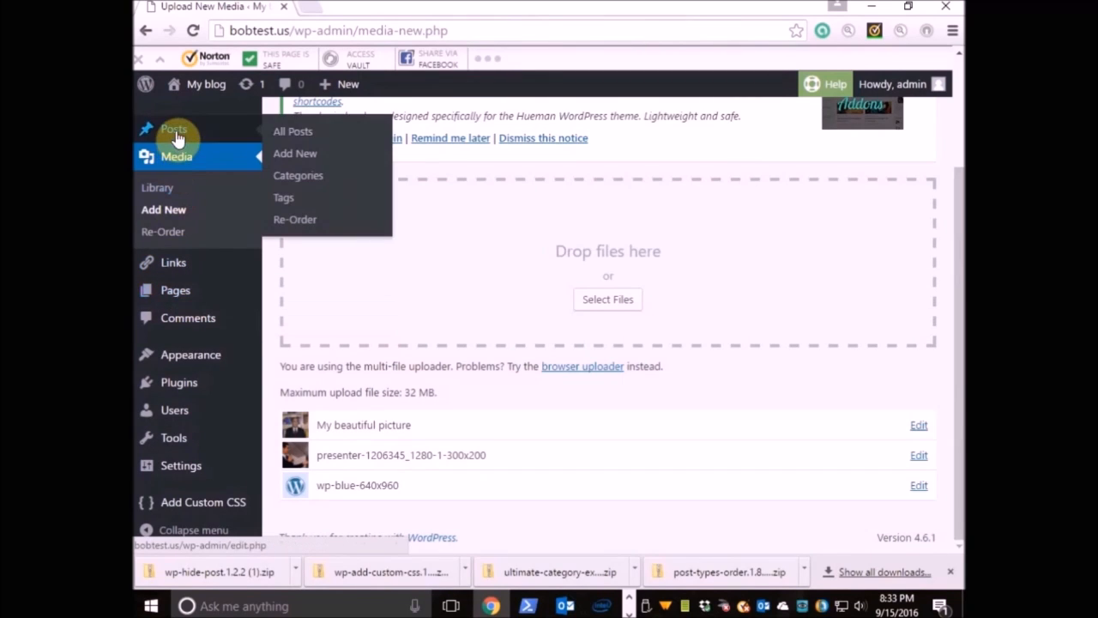
{"action": "left_click", "coordinate": [315, 159]}
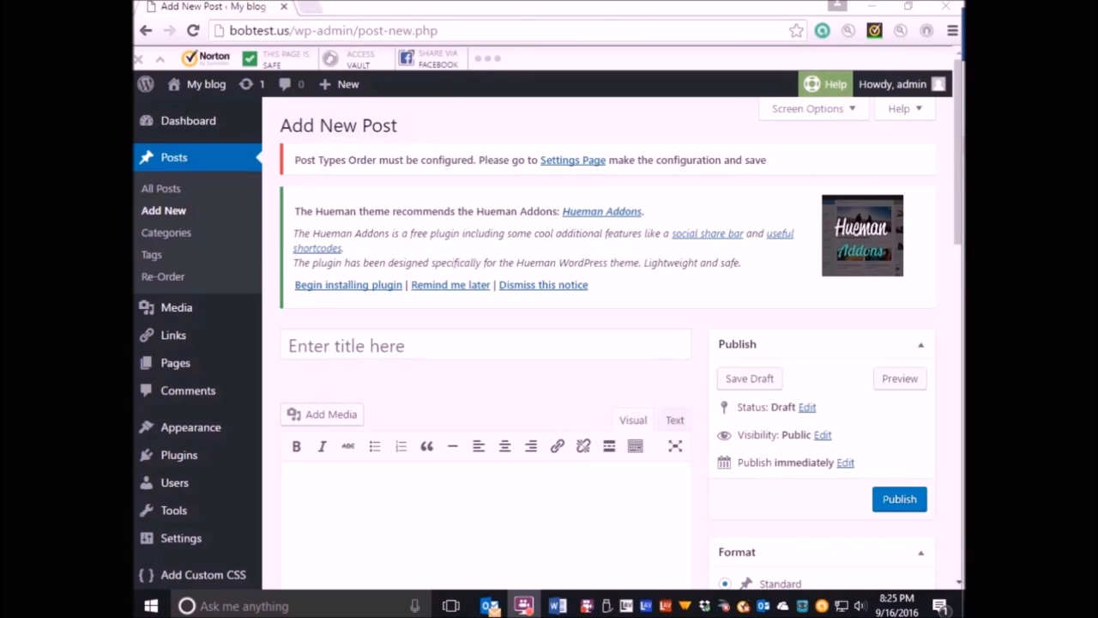
{"action": "left_click", "coordinate": [334, 331]}
{"action": "type", "text": "I am a Technophile"}
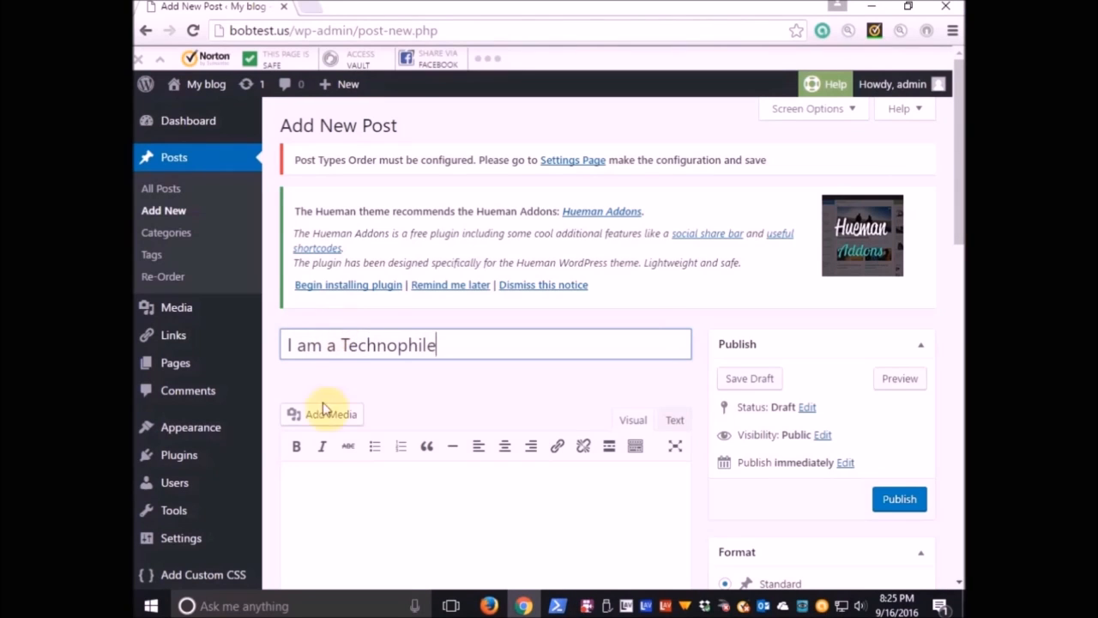
{"action": "right_click", "coordinate": [314, 471]}
{"action": "left_click", "coordinate": [347, 343]}
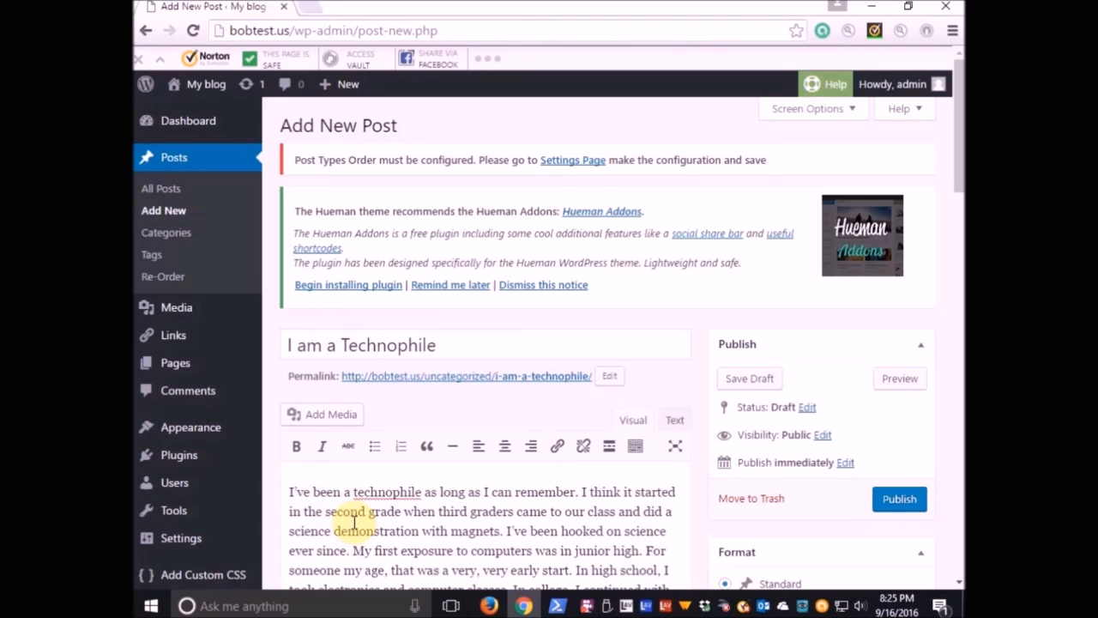
Insert the portrait picture bob.jpg from the media library at the beginning of the post's body
{"action": "left_click", "coordinate": [327, 422]}
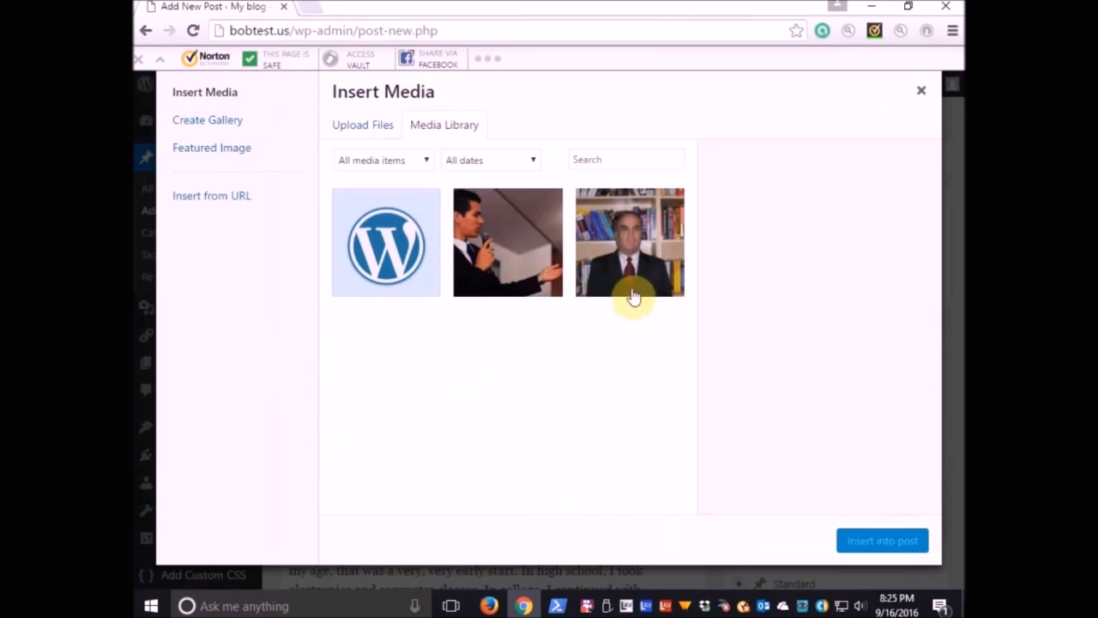
{"action": "left_click", "coordinate": [623, 253]}
{"action": "left_click", "coordinate": [892, 540]}
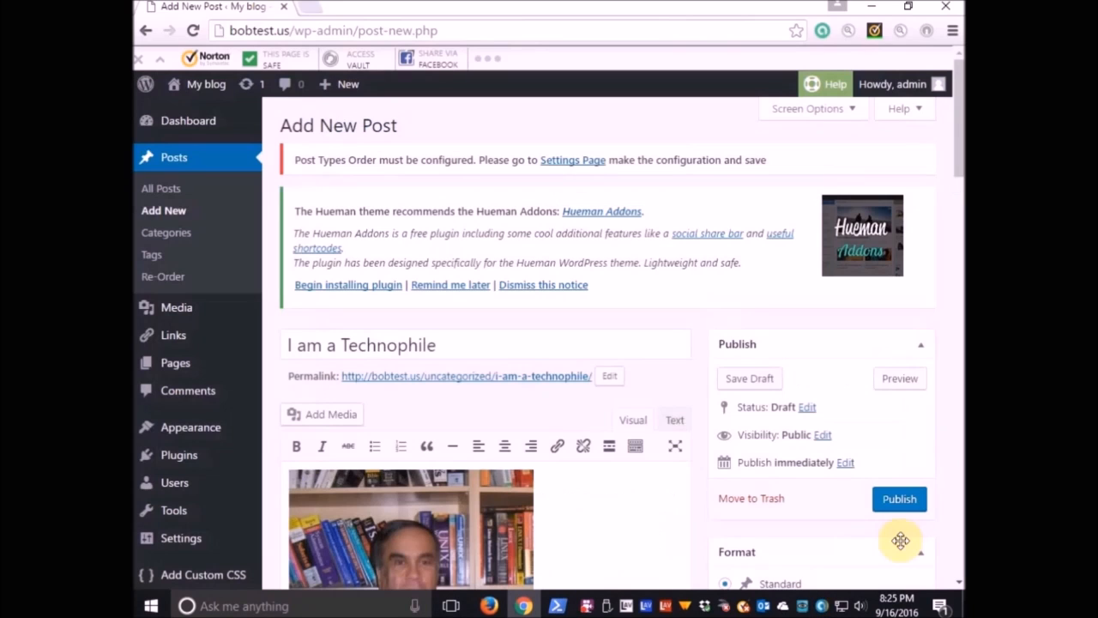
Set bob.jpg from the media library as the post's featured image and publish the post
{"action": "left_click_drag", "start_coordinate": [958, 163], "coordinate": [959, 360]}
{"action": "left_click", "coordinate": [766, 560]}
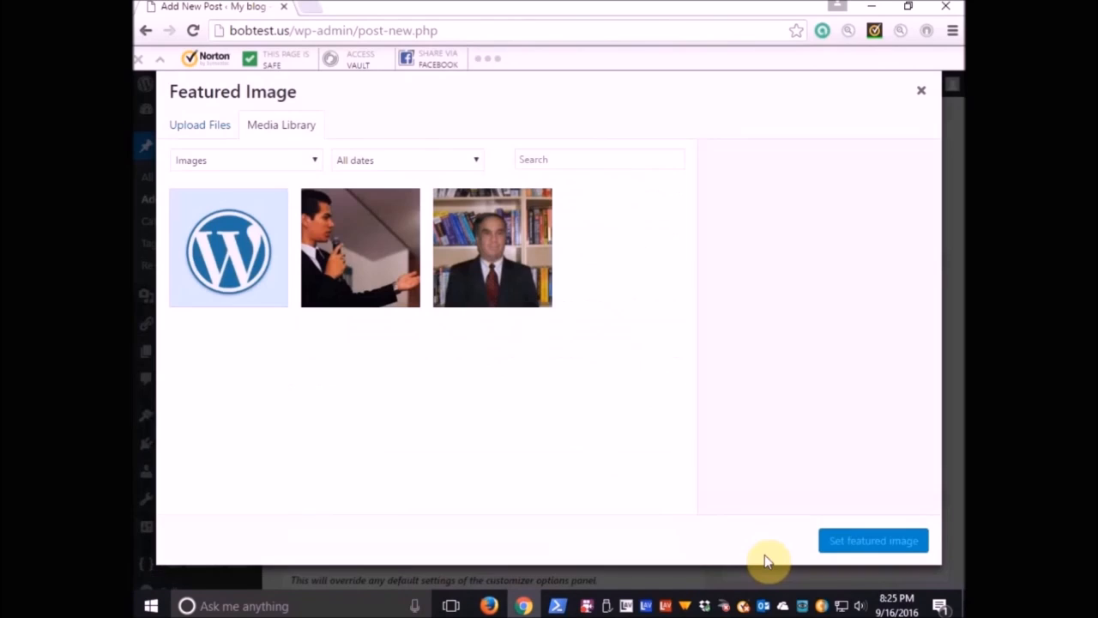
{"action": "left_click", "coordinate": [473, 248]}
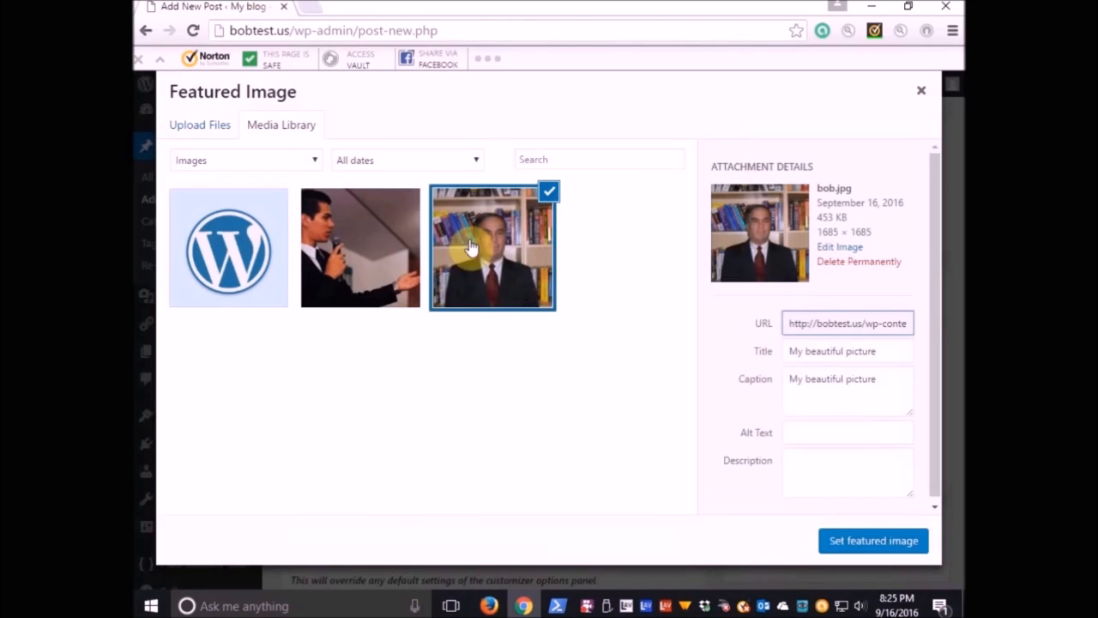
{"action": "left_click", "coordinate": [887, 549]}
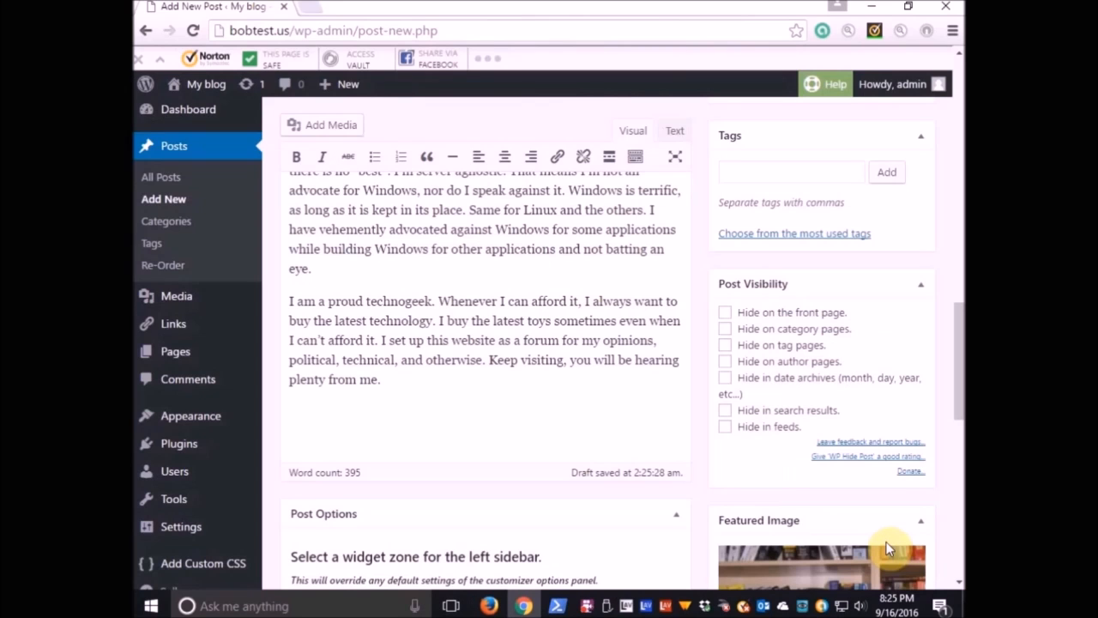
{"action": "left_click_drag", "start_coordinate": [960, 370], "coordinate": [935, 223]}
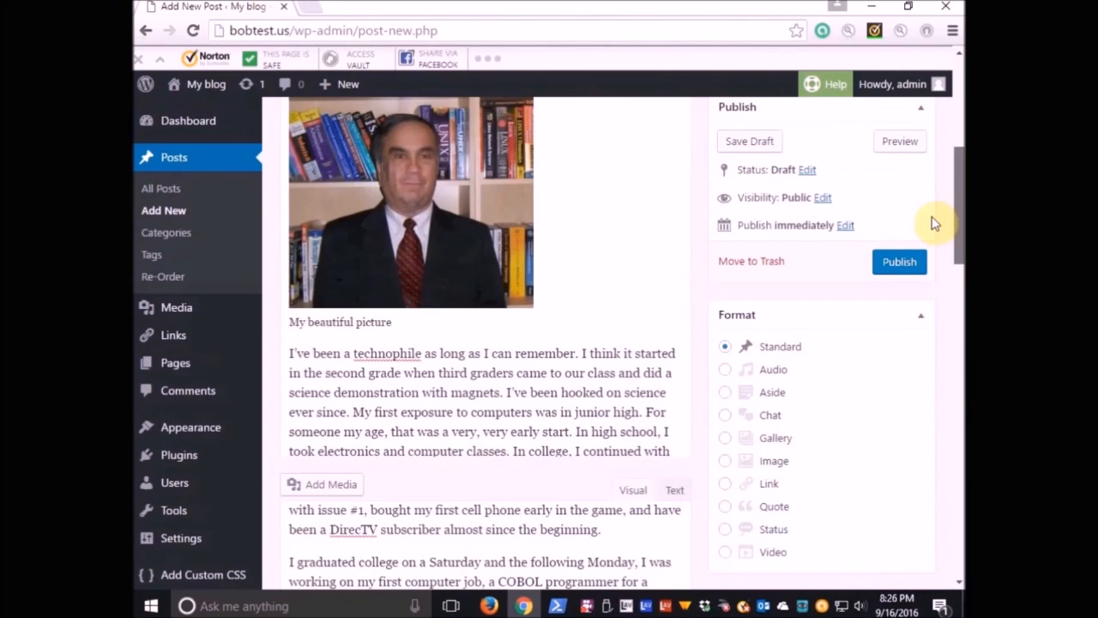
{"action": "left_click", "coordinate": [889, 269]}
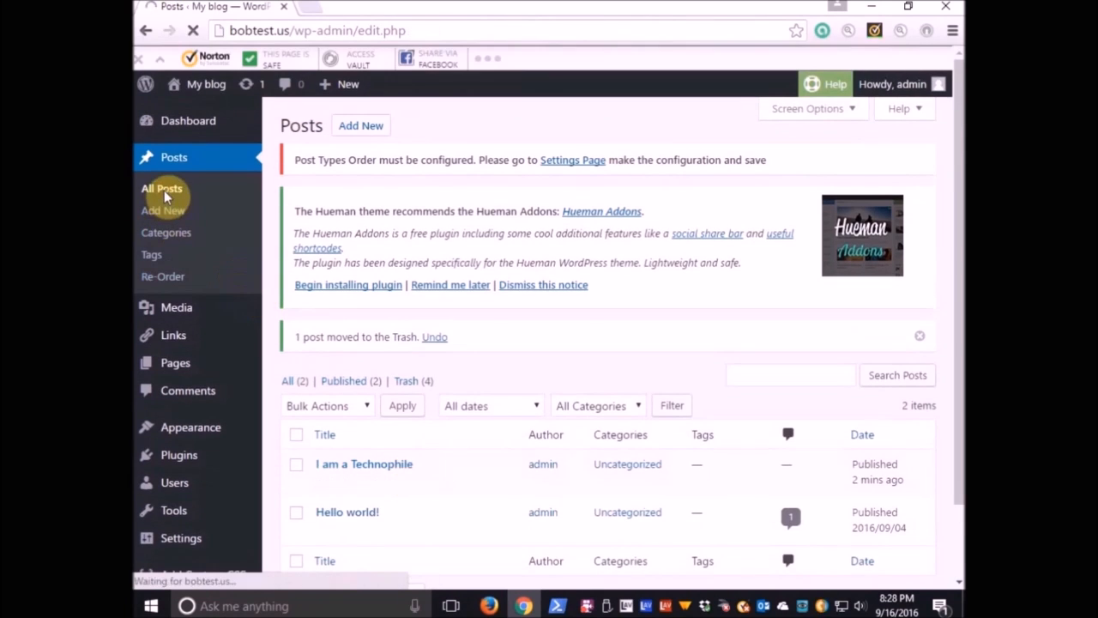
Create a new post titled "How I Got to Wordpress" and paste the copied article text into its body
{"action": "left_click", "coordinate": [157, 191]}
{"action": "left_click", "coordinate": [172, 214]}
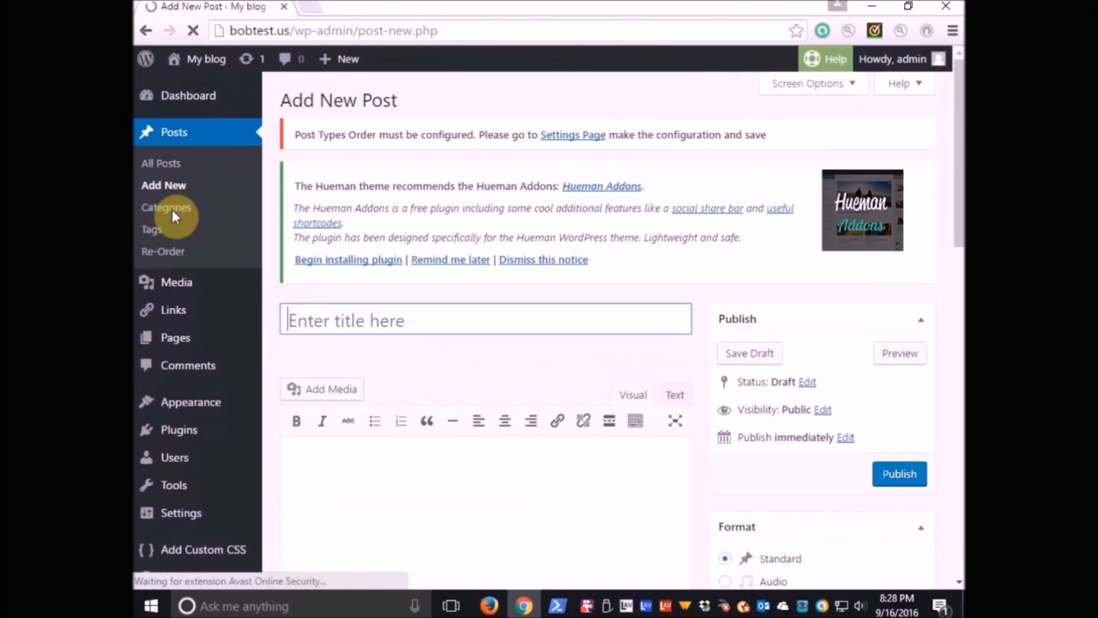
{"action": "left_click", "coordinate": [295, 343]}
{"action": "type", "text": "How I Got to Wordpres"}
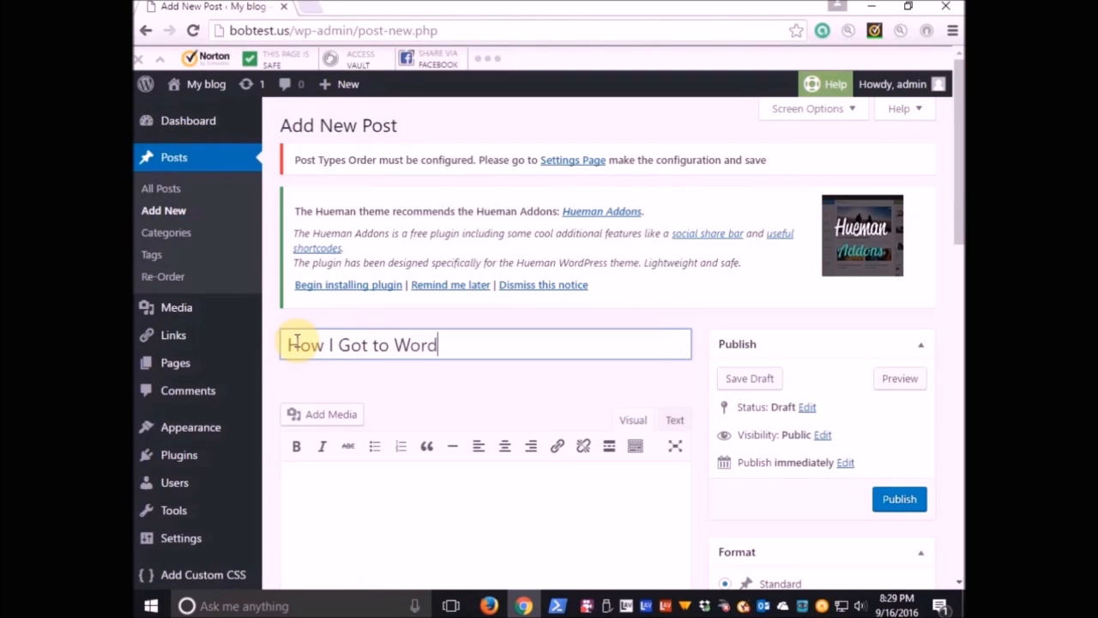
{"action": "right_click", "coordinate": [301, 481]}
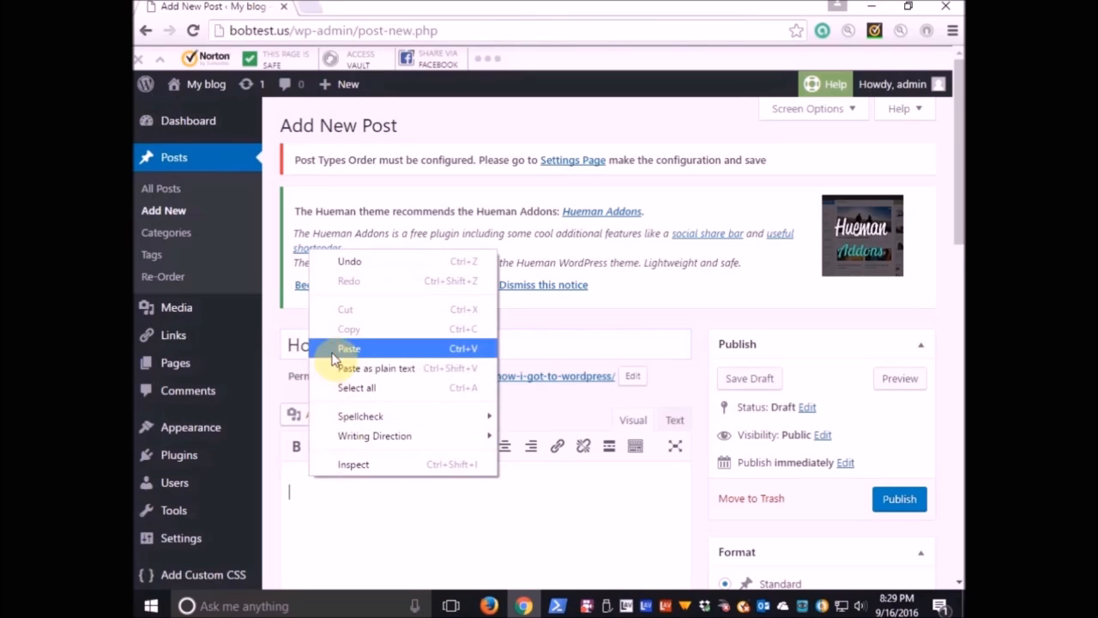
{"action": "left_click", "coordinate": [330, 349]}
Insert the blue WordPress logo image from the media library before the first paragraph of the post
{"action": "left_click", "coordinate": [288, 496]}
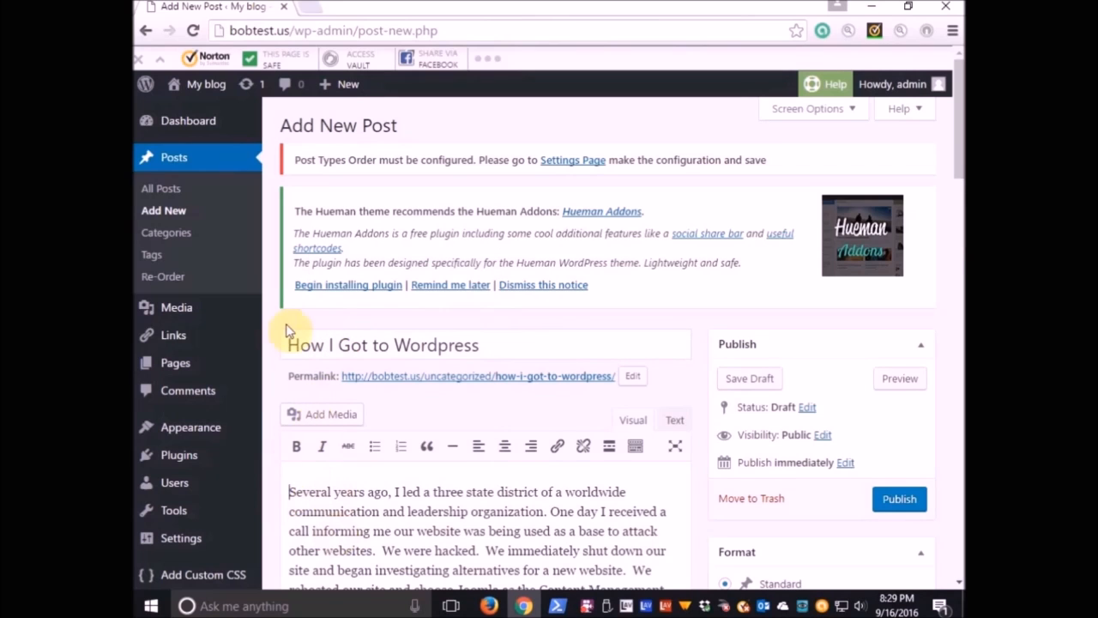
{"action": "left_click", "coordinate": [315, 415]}
{"action": "left_click", "coordinate": [417, 261]}
{"action": "left_click", "coordinate": [877, 546]}
Set the blue WordPress logo as the post's featured image and publish the post
{"action": "scroll", "coordinate": [814, 549], "scroll_direction": "down", "scroll_amount": 5}
{"action": "left_click", "coordinate": [745, 557]}
{"action": "left_click", "coordinate": [877, 543]}
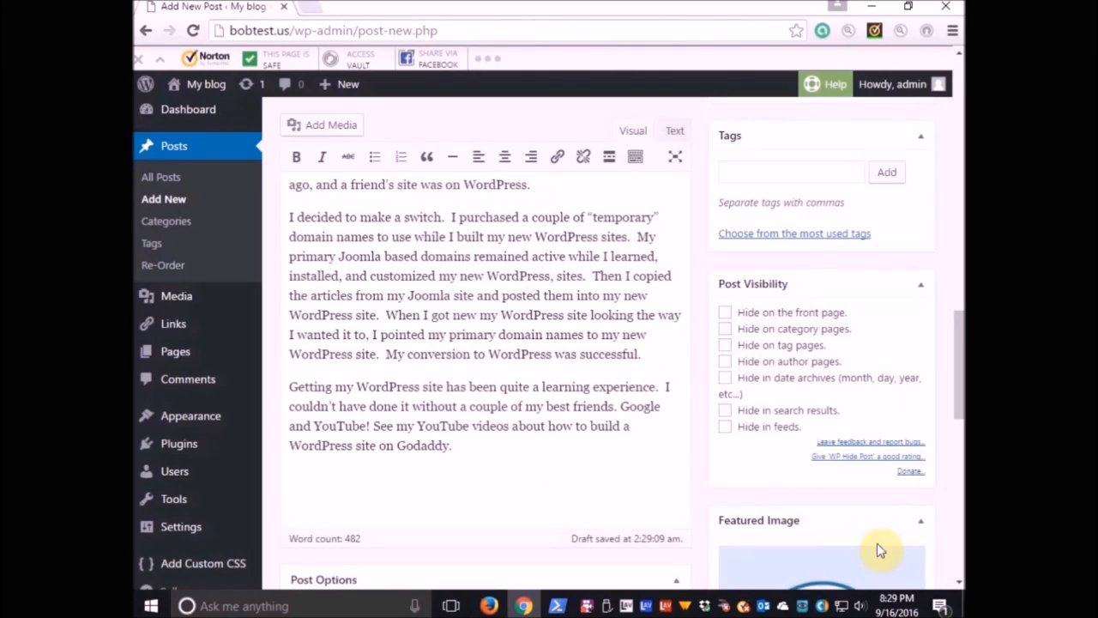
{"action": "left_click_drag", "start_coordinate": [954, 369], "coordinate": [954, 305]}
{"action": "scroll", "coordinate": [909, 257], "scroll_direction": "up", "scroll_amount": 10}
{"action": "left_click", "coordinate": [874, 177]}
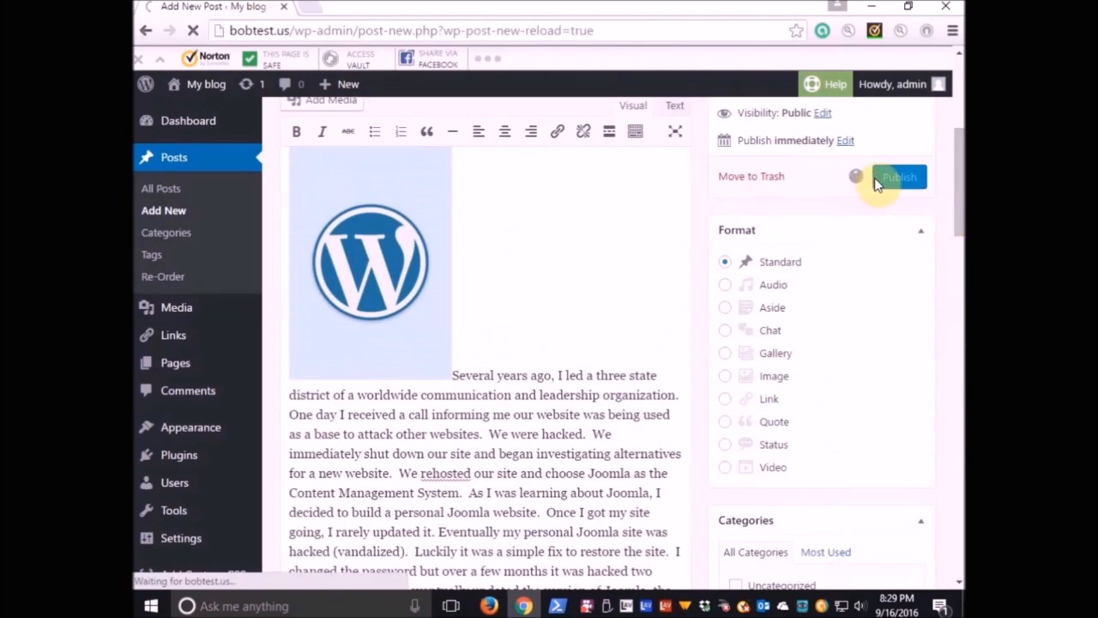
Create a new post titled "Do You Fear Public Speaking?" and paste the copied article text into its body
{"action": "left_click", "coordinate": [152, 188]}
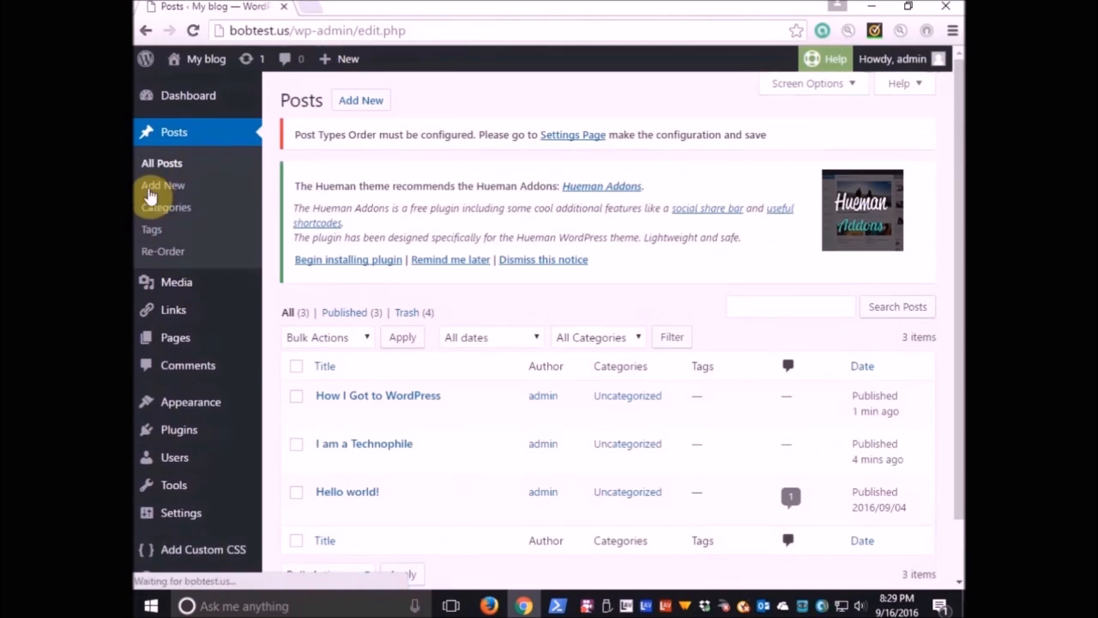
{"action": "left_click", "coordinate": [148, 211]}
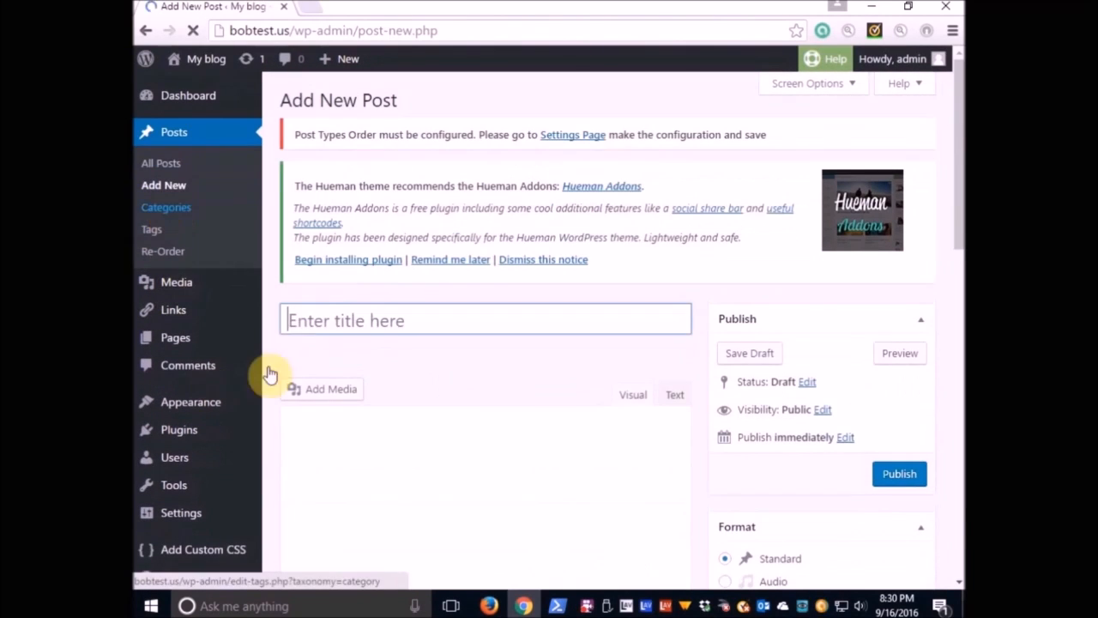
{"action": "type", "text": "Do You Fear Public Speaking"}
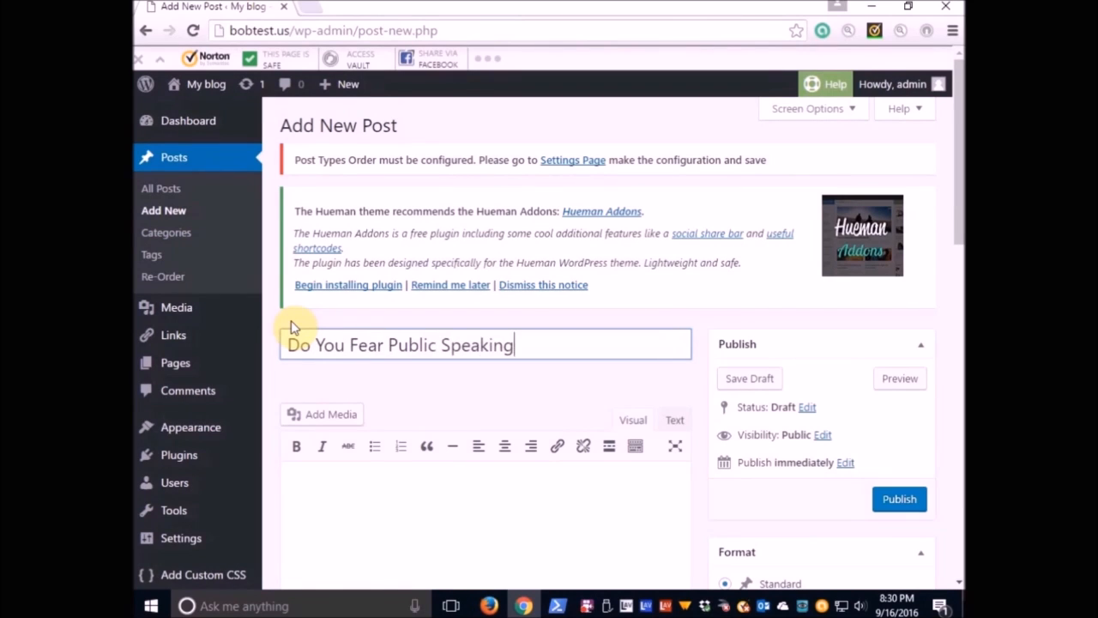
{"action": "type", "text": "?"}
{"action": "left_click", "coordinate": [296, 477]}
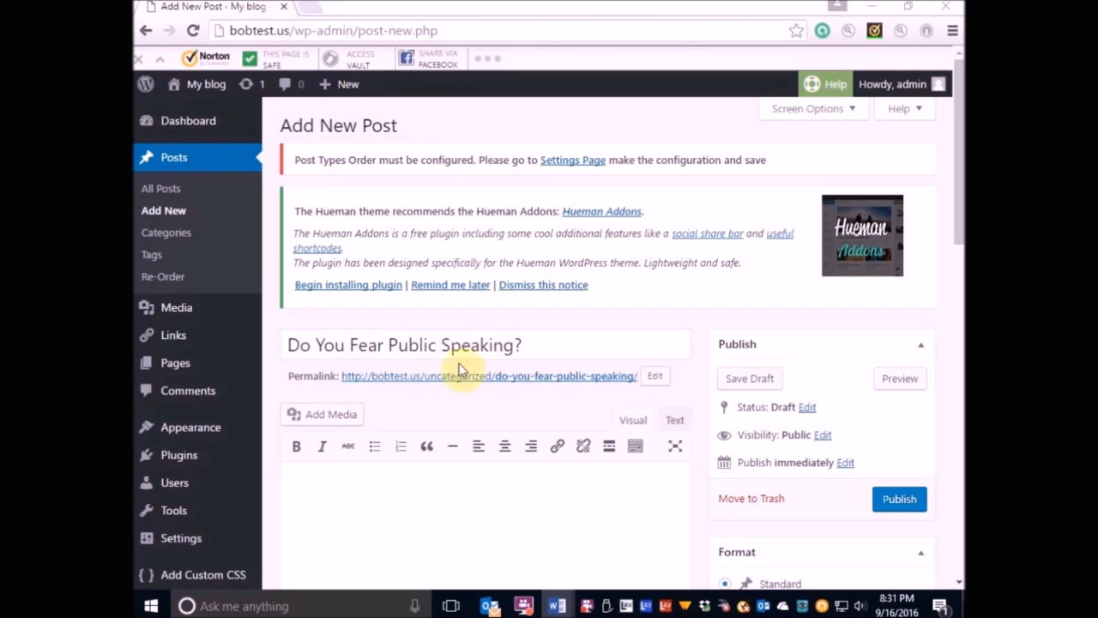
{"action": "right_click", "coordinate": [296, 474]}
{"action": "left_click", "coordinate": [339, 350]}
Insert the image of the man holding a microphone from the media library before the post's first paragraph
{"action": "left_click", "coordinate": [310, 417]}
{"action": "left_click", "coordinate": [517, 252]}
{"action": "left_click", "coordinate": [883, 536]}
Set the image of the man holding a microphone as the post's featured image and publish the post
{"action": "scroll", "coordinate": [958, 135], "scroll_direction": "down", "scroll_amount": 10}
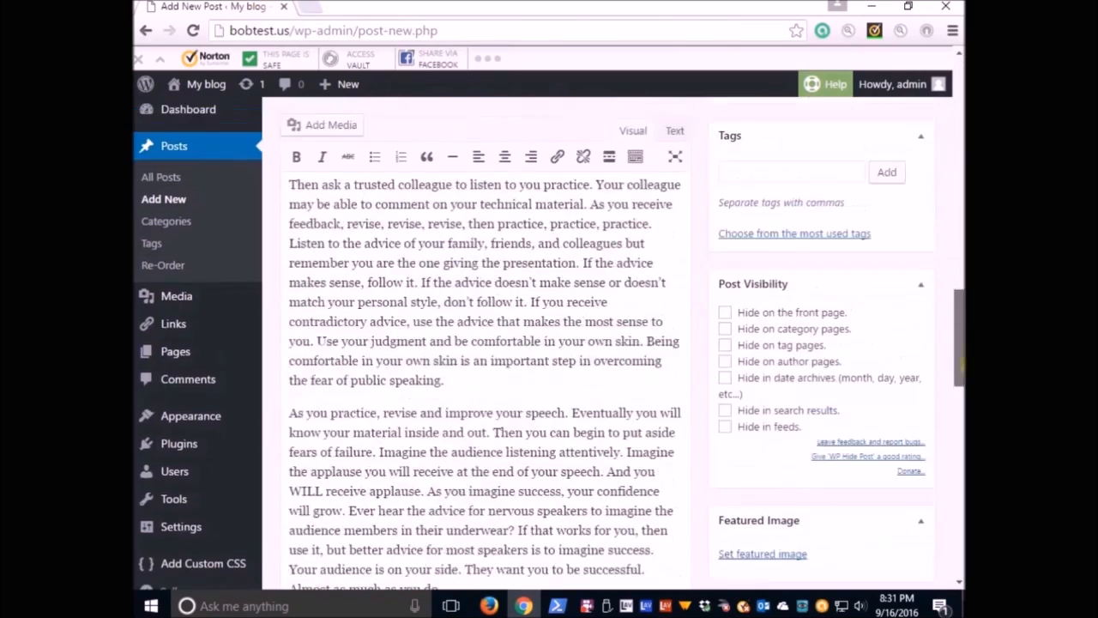
{"action": "left_click", "coordinate": [747, 558]}
{"action": "left_click", "coordinate": [349, 252]}
{"action": "left_click", "coordinate": [892, 542]}
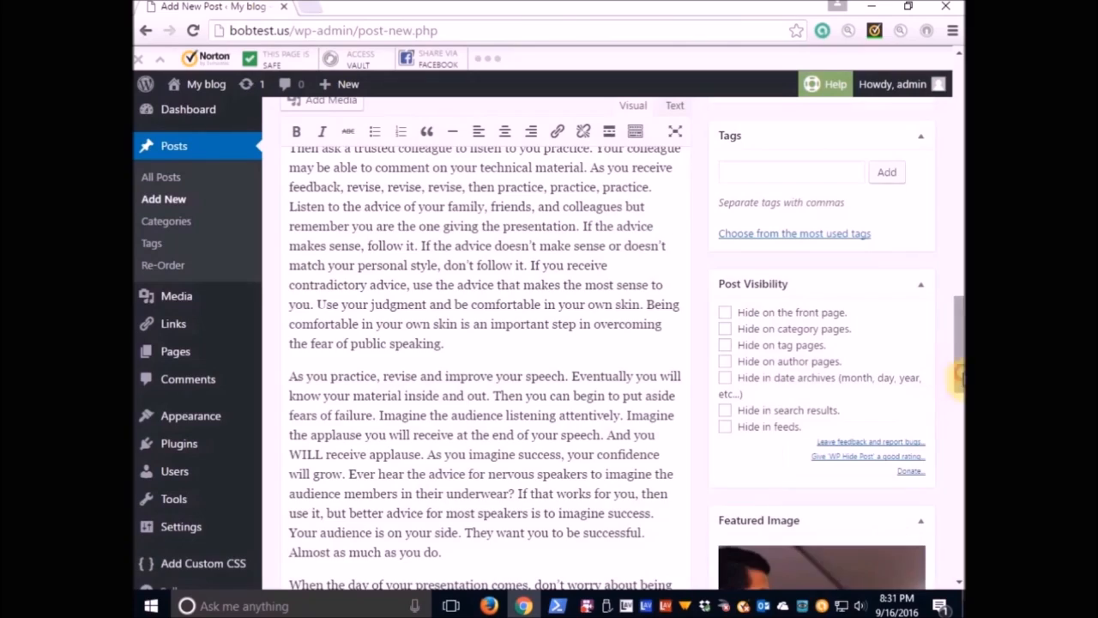
{"action": "scroll", "coordinate": [958, 343], "scroll_direction": "up", "scroll_amount": 7}
{"action": "left_click", "coordinate": [896, 263]}
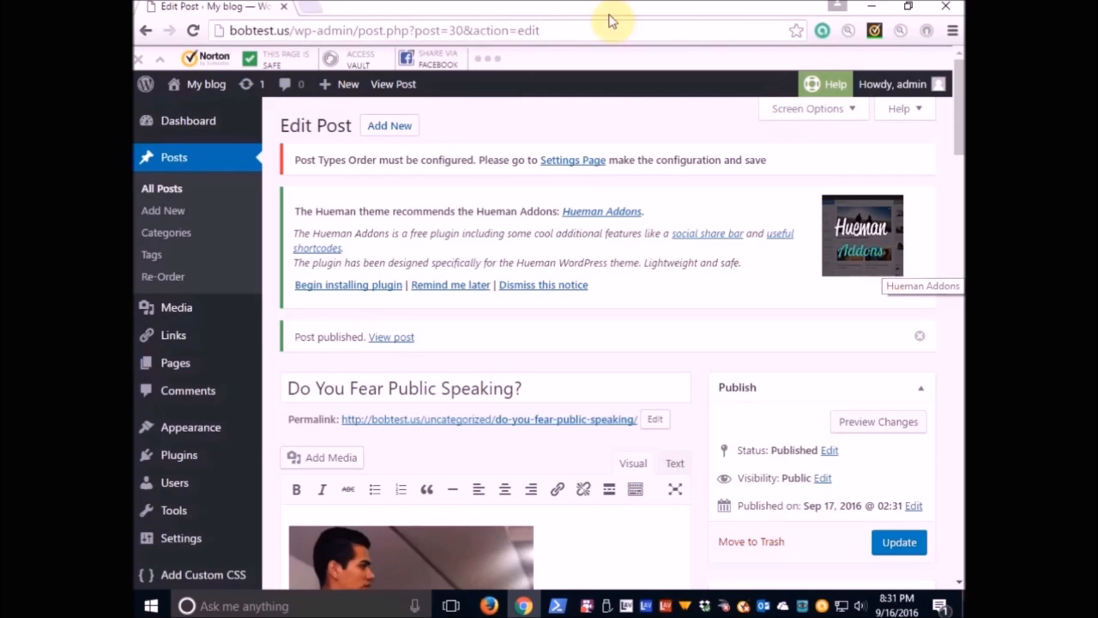
Open bobtest.us in a new browser tab and look over the published posts on the homepage
{"action": "left_click", "coordinate": [305, 9]}
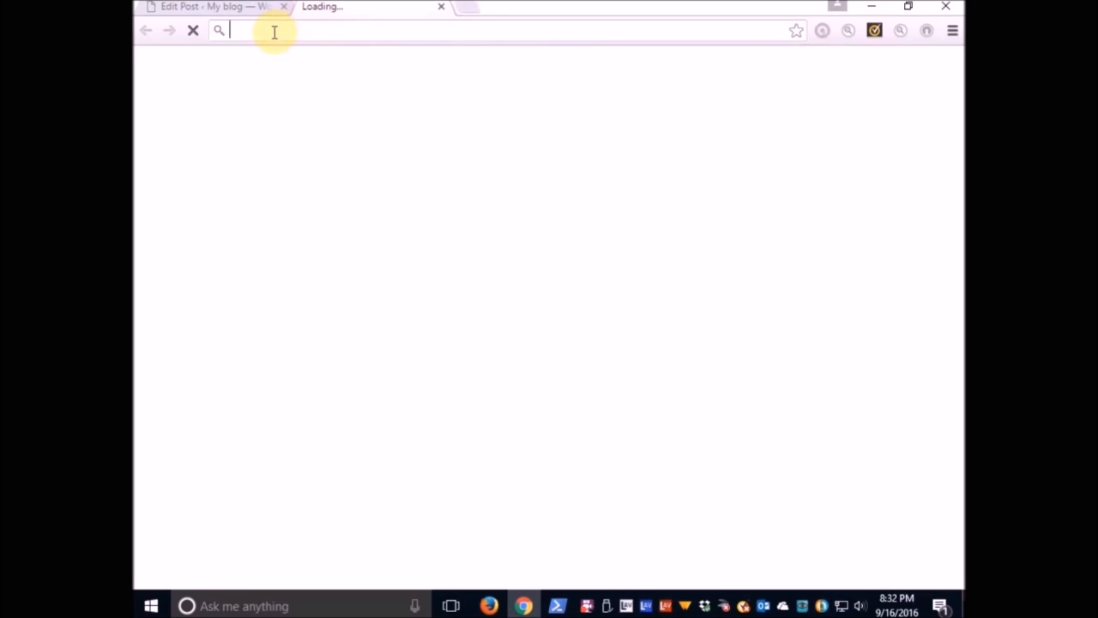
{"action": "type", "text": "bobtest.us"}
{"action": "key", "text": "Return"}
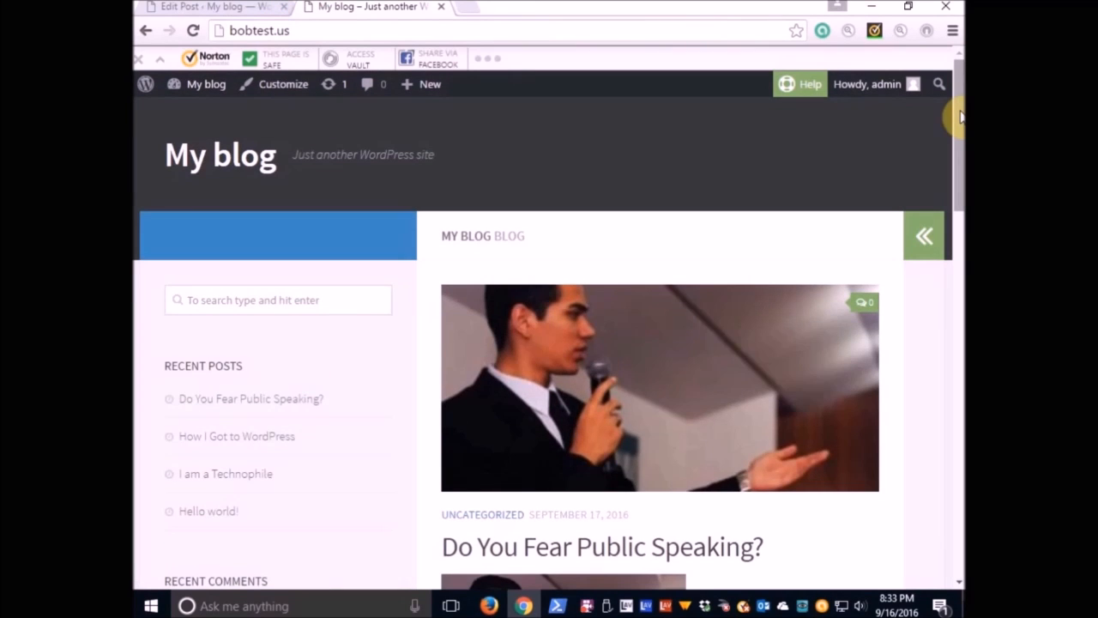
{"action": "left_click_drag", "start_coordinate": [961, 115], "coordinate": [961, 193]}
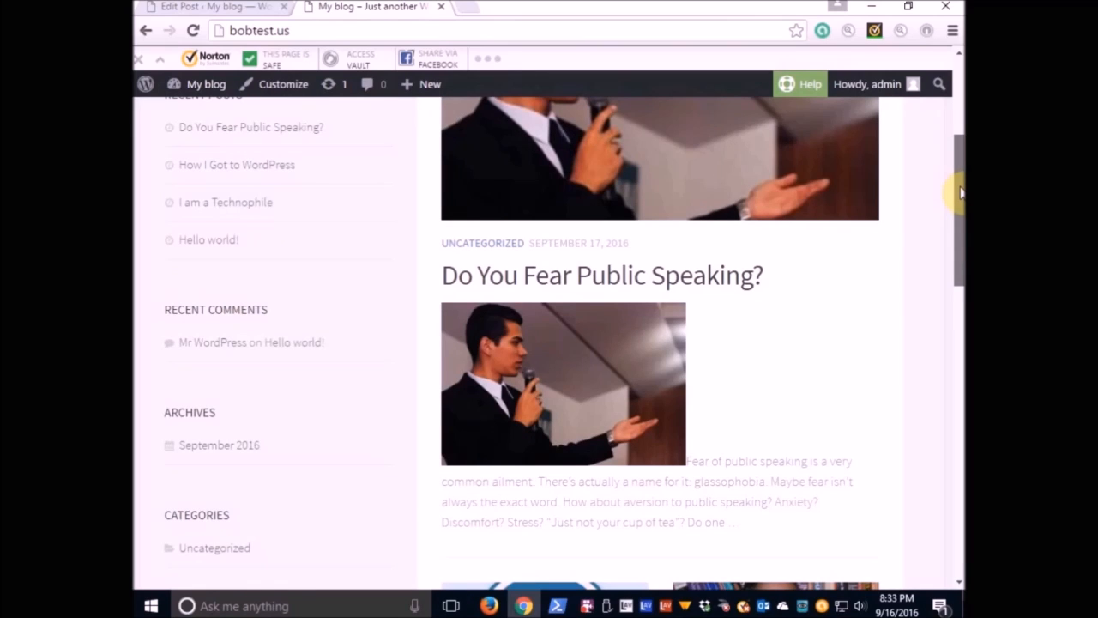
{"action": "scroll", "coordinate": [960, 193], "scroll_direction": "down", "scroll_amount": 3}
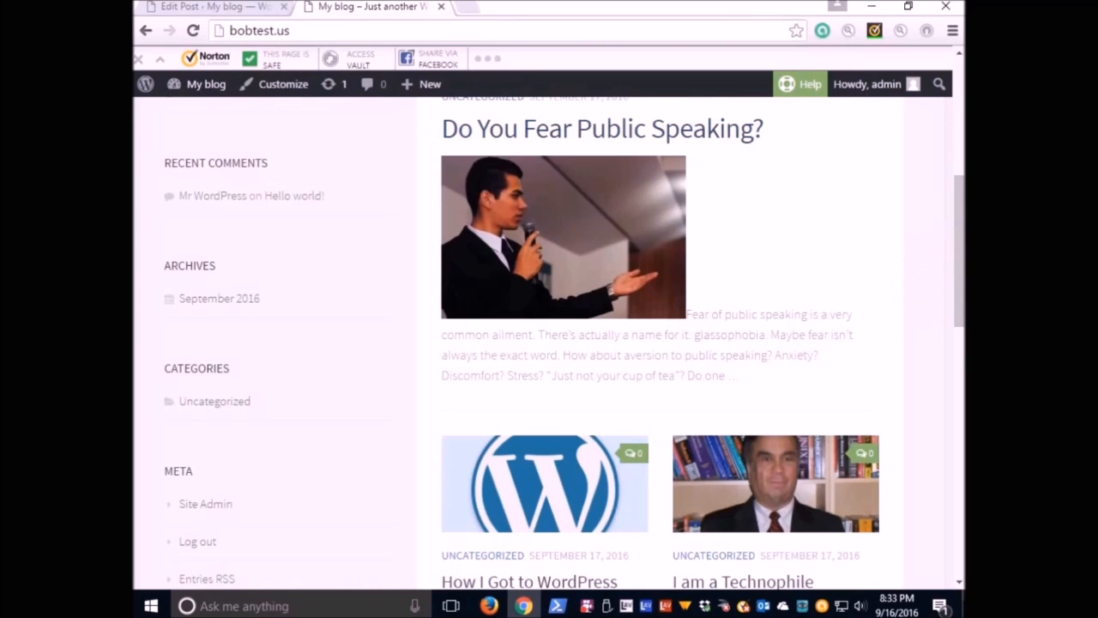
{"action": "left_click_drag", "start_coordinate": [957, 244], "coordinate": [957, 467]}
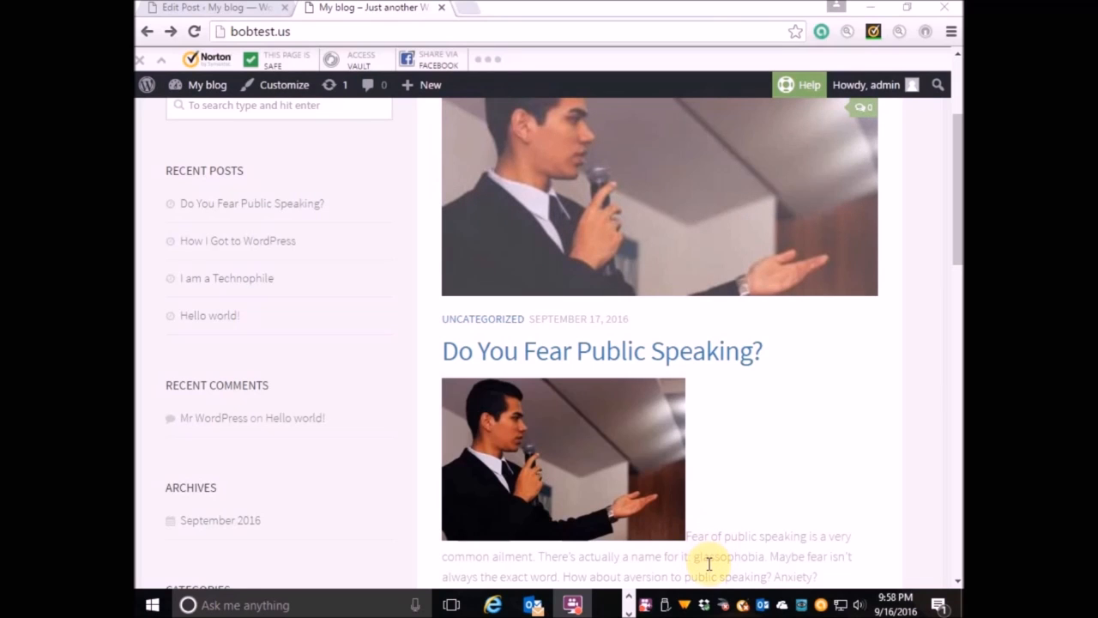
Return to the site administration, find WP Add Custom CSS among the installed plugins, and open its settings
{"action": "left_click", "coordinate": [231, 10]}
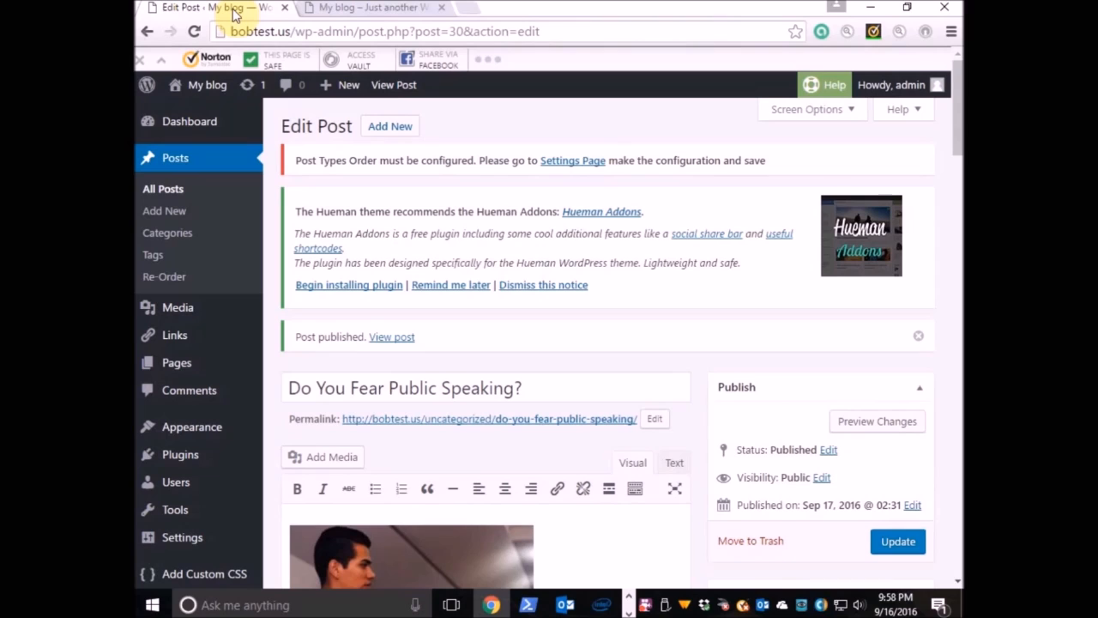
{"action": "mouse_move", "coordinate": [178, 472]}
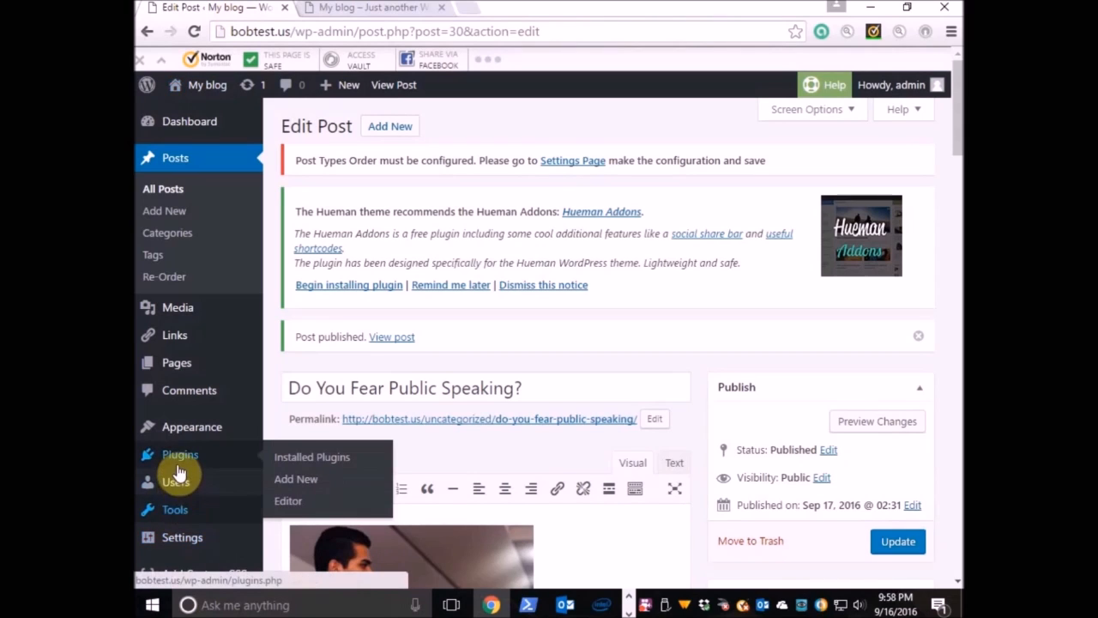
{"action": "left_click", "coordinate": [179, 457]}
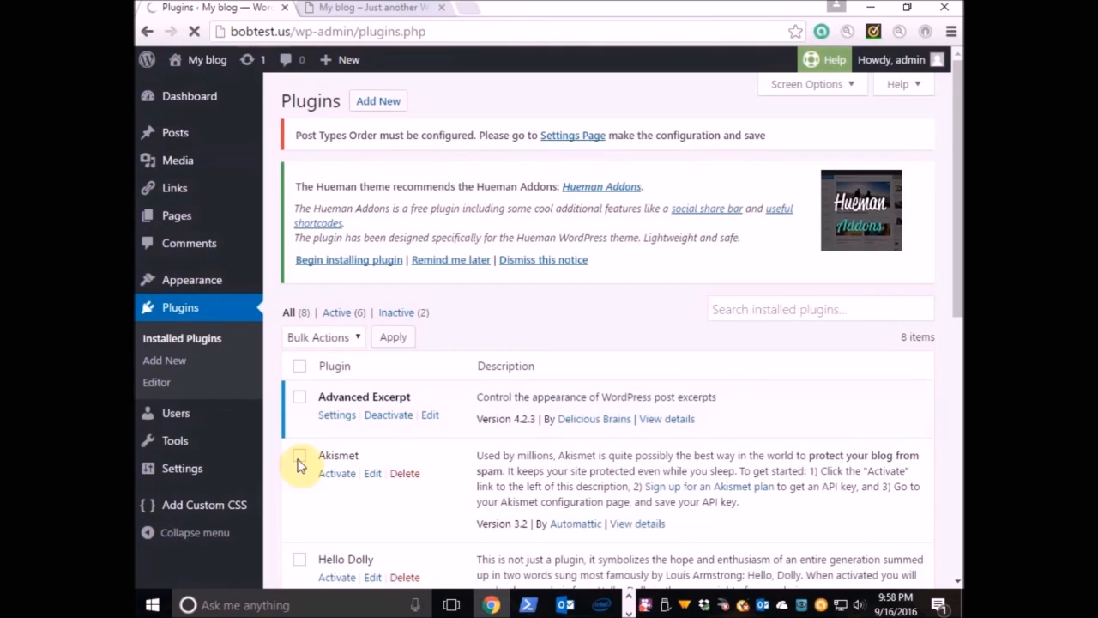
{"action": "left_click", "coordinate": [369, 421]}
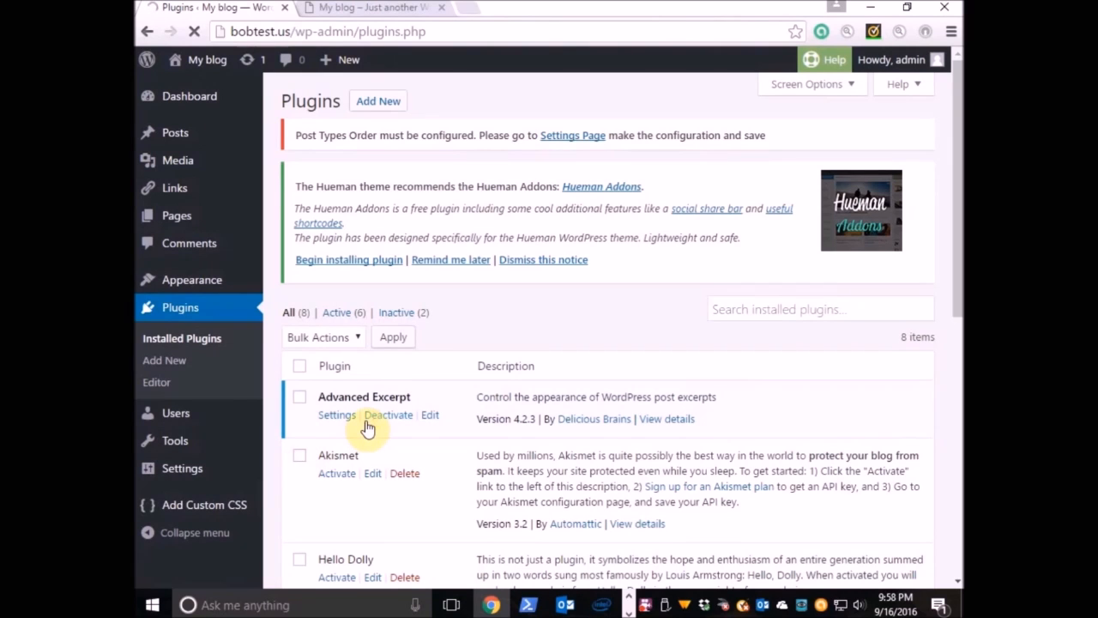
{"action": "scroll", "coordinate": [367, 426], "scroll_direction": "down", "scroll_amount": 4}
{"action": "scroll", "coordinate": [365, 426], "scroll_direction": "down", "scroll_amount": 3}
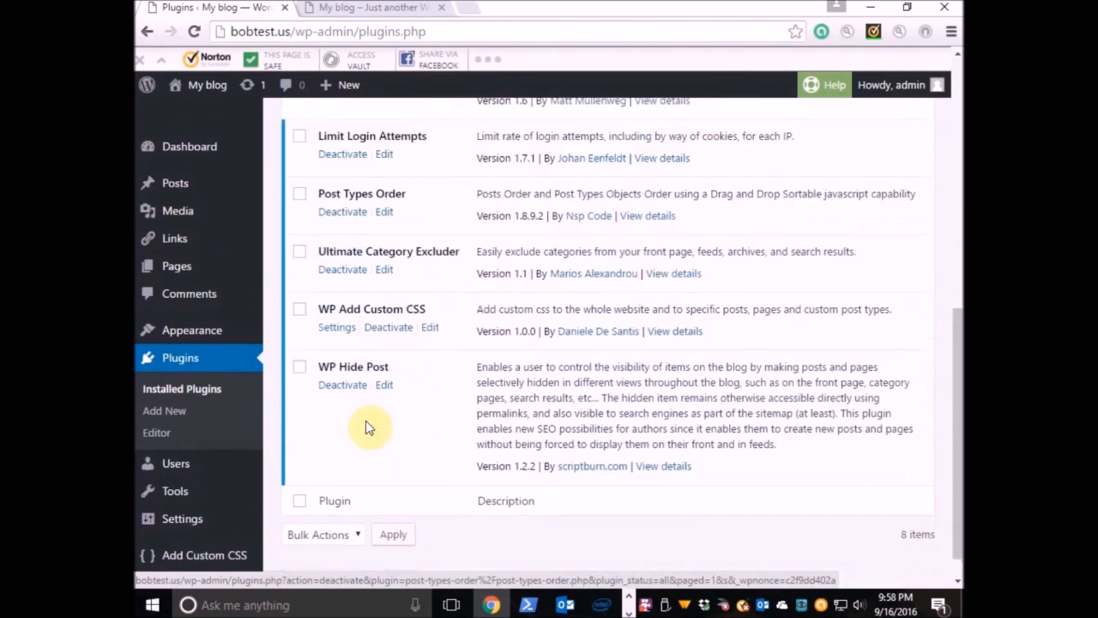
{"action": "scroll", "coordinate": [365, 426], "scroll_direction": "down", "scroll_amount": 1}
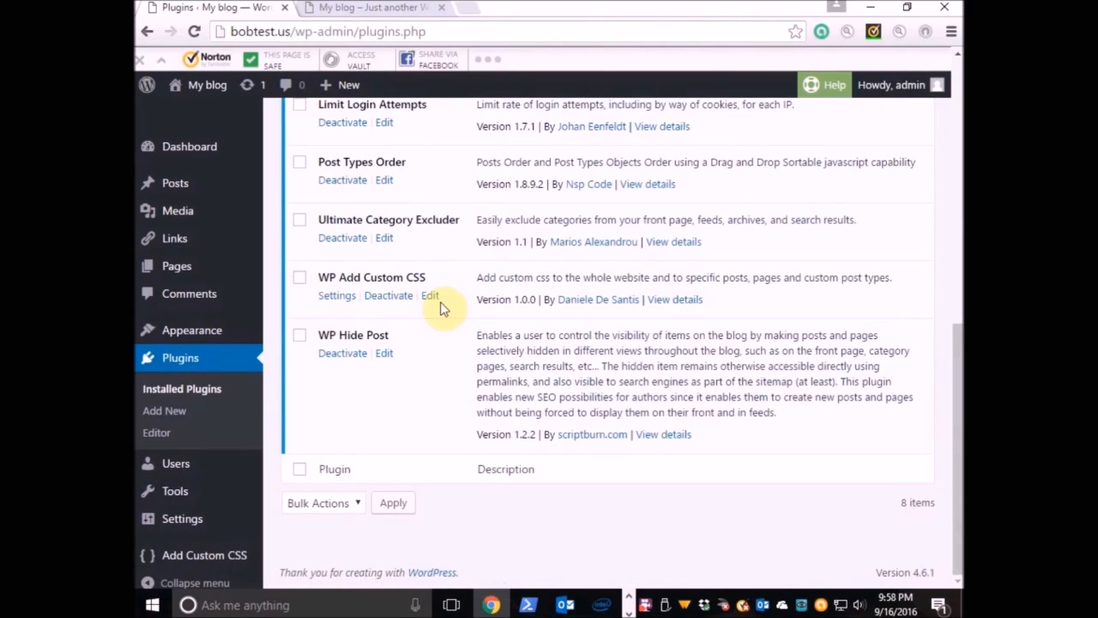
{"action": "left_click", "coordinate": [340, 297]}
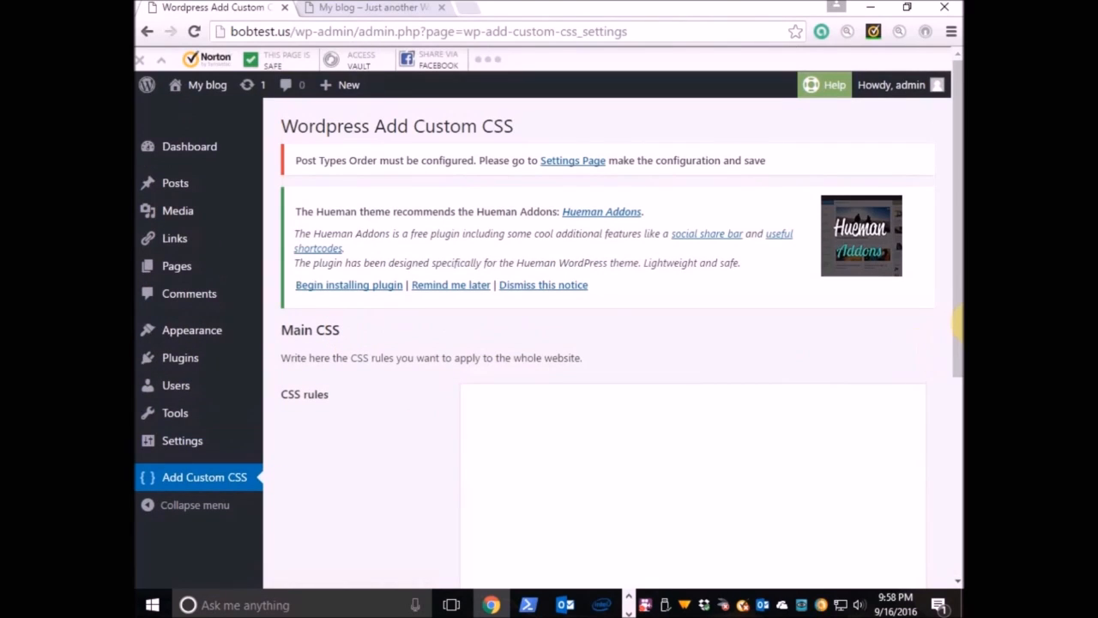
Paste CSS rules that set the .entry and .entry.excerpt text color to black for the whole website, and save them
{"action": "left_click_drag", "start_coordinate": [959, 321], "coordinate": [958, 441]}
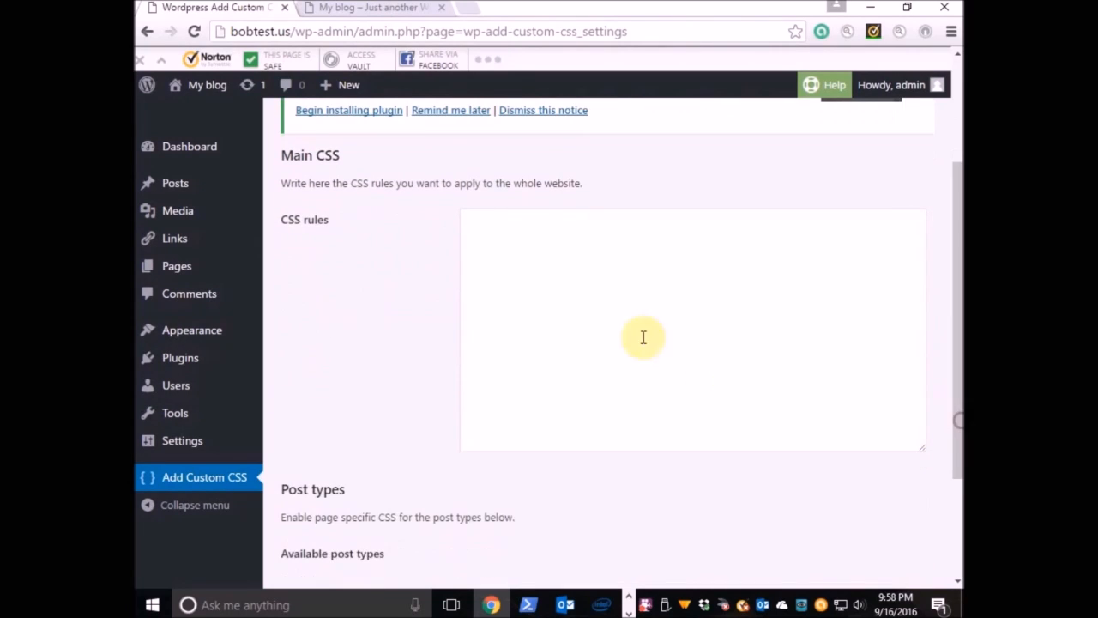
{"action": "left_click", "coordinate": [475, 225]}
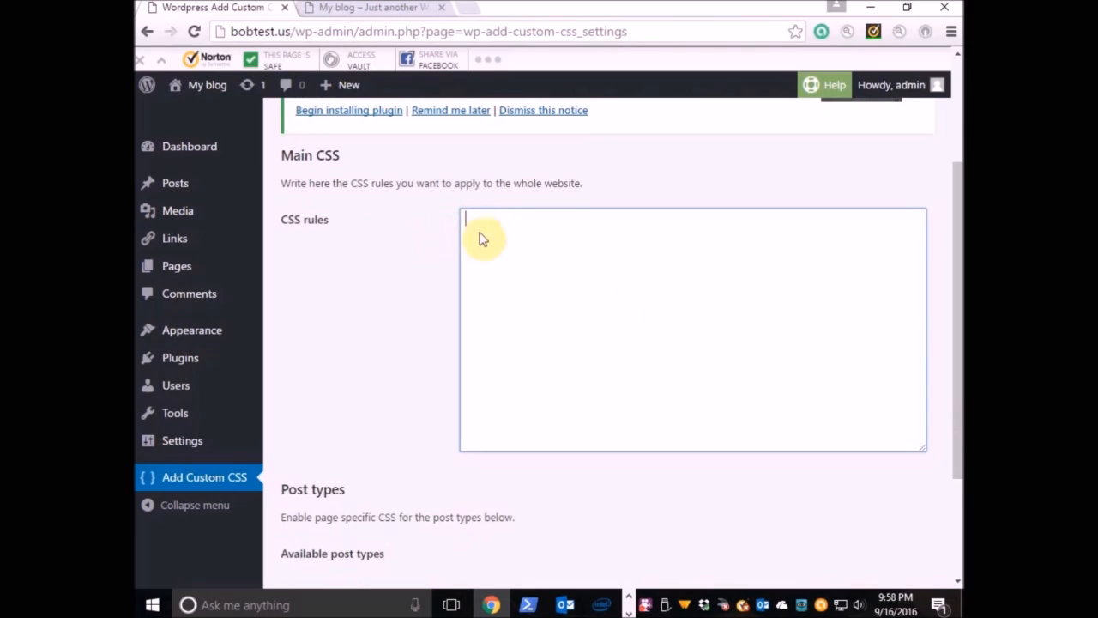
{"action": "right_click", "coordinate": [476, 226]}
{"action": "left_click", "coordinate": [515, 323]}
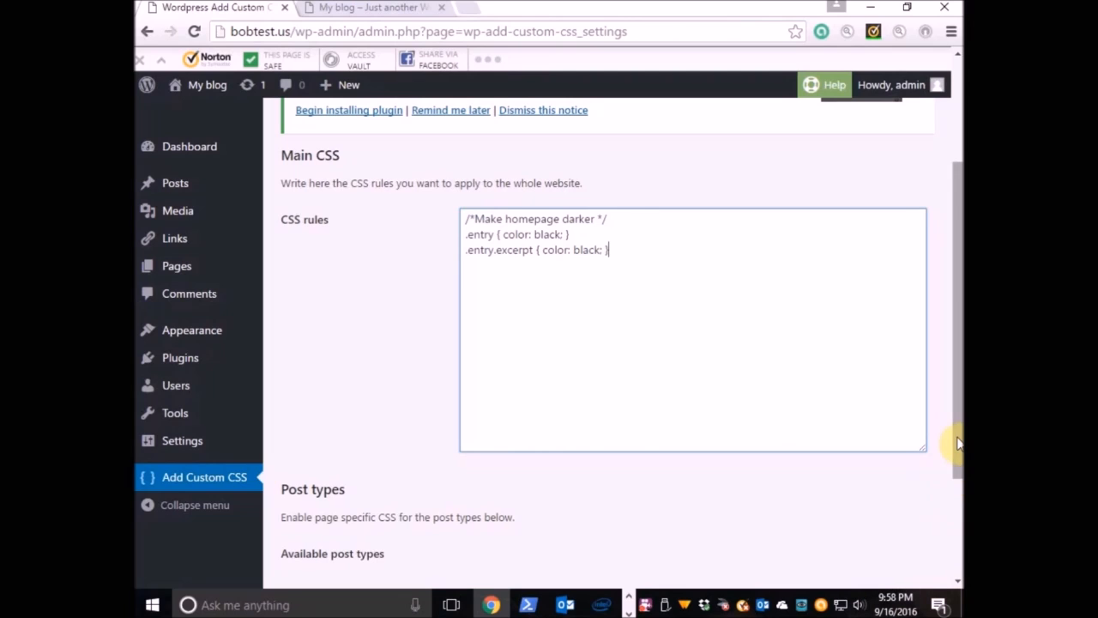
{"action": "left_click_drag", "start_coordinate": [957, 442], "coordinate": [958, 542]}
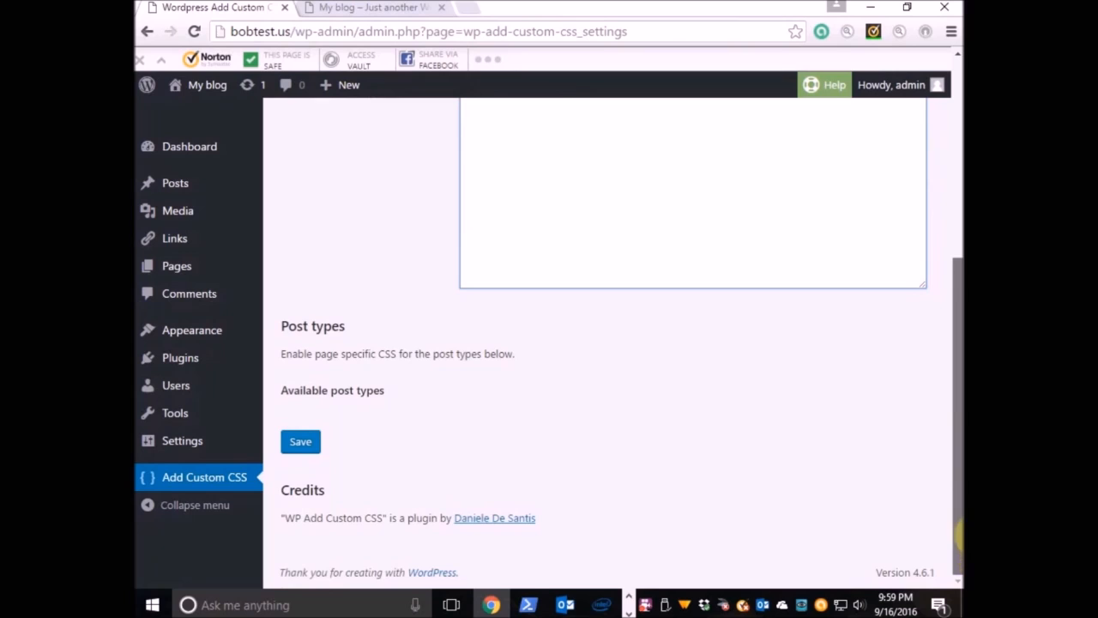
{"action": "left_click_drag", "start_coordinate": [958, 531], "coordinate": [957, 508]}
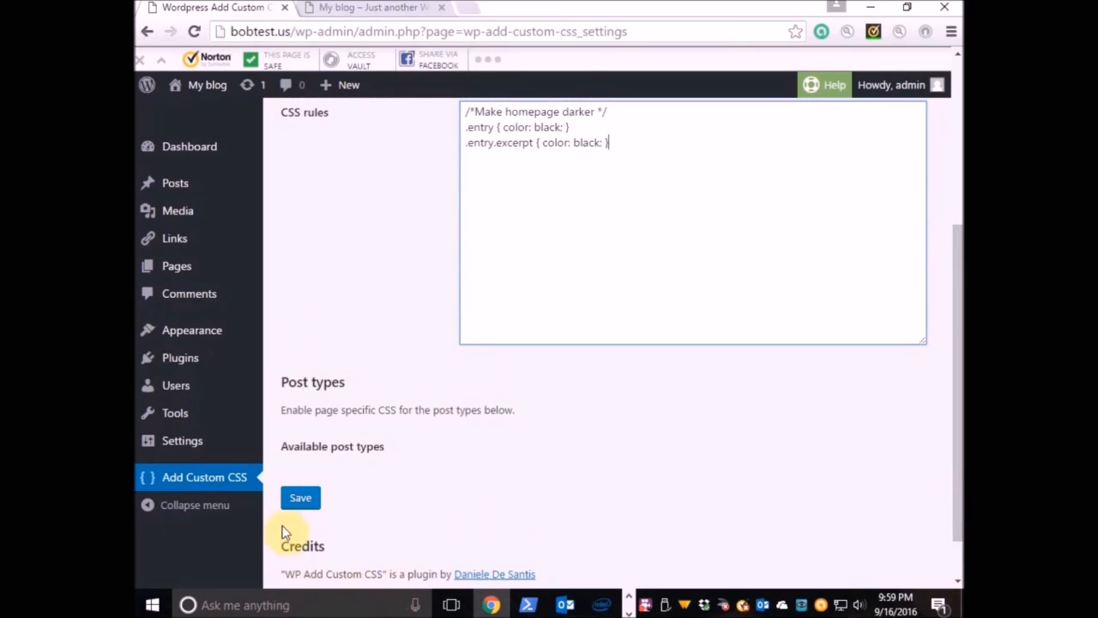
{"action": "left_click", "coordinate": [295, 501]}
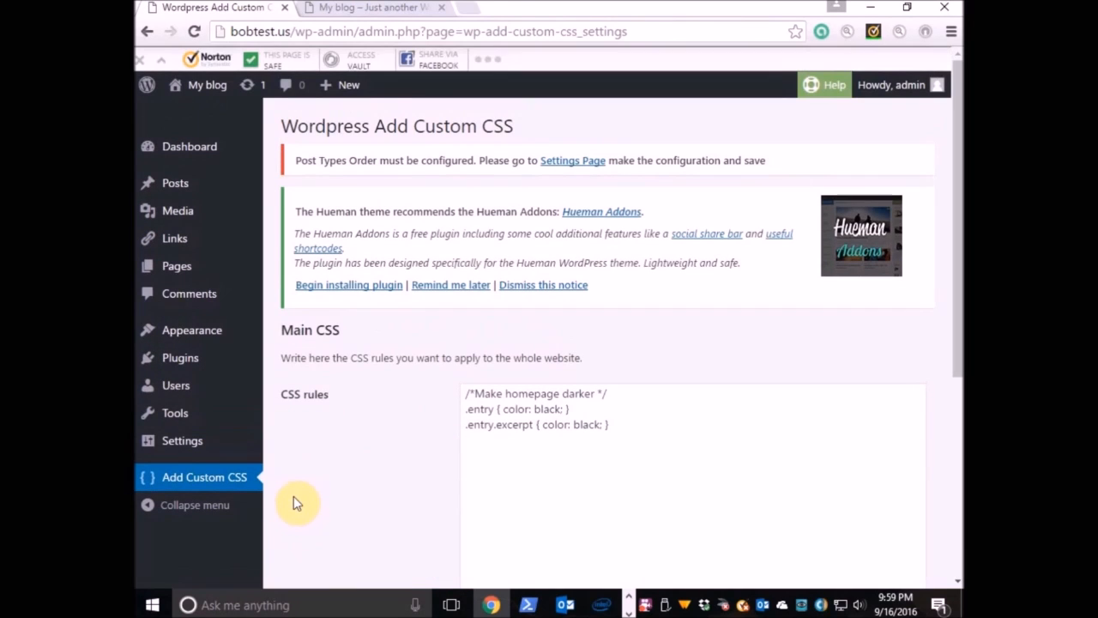
Reload the bobtest.us homepage and check the text color of the post excerpts
{"action": "left_click", "coordinate": [383, 12]}
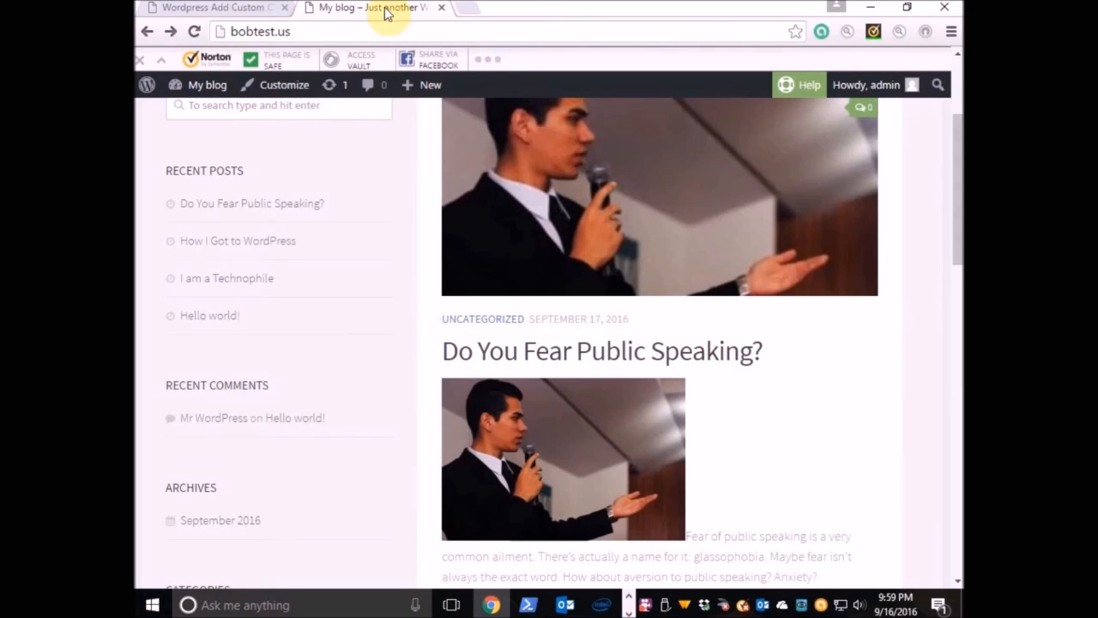
{"action": "left_click", "coordinate": [193, 32]}
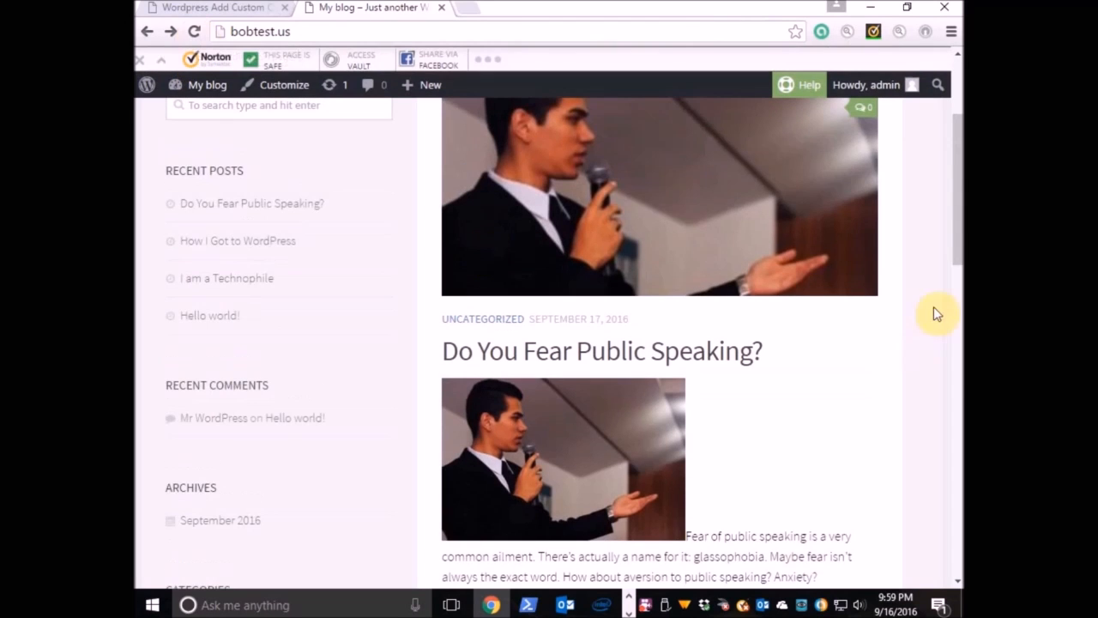
{"action": "left_click_drag", "start_coordinate": [955, 237], "coordinate": [957, 482]}
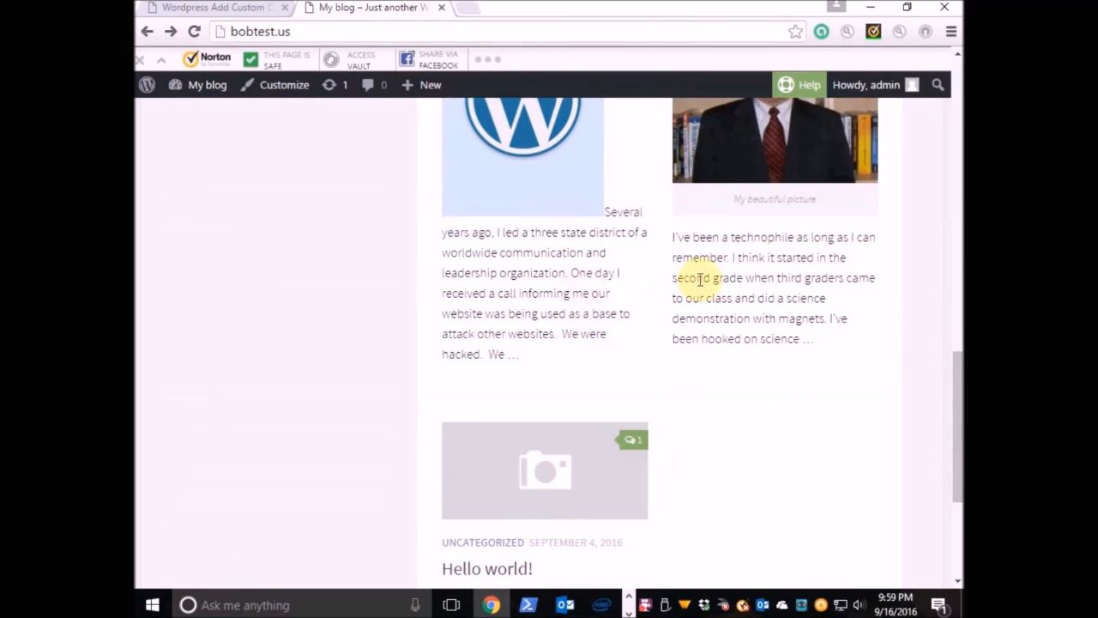
{"action": "left_click_drag", "start_coordinate": [958, 414], "coordinate": [960, 477]}
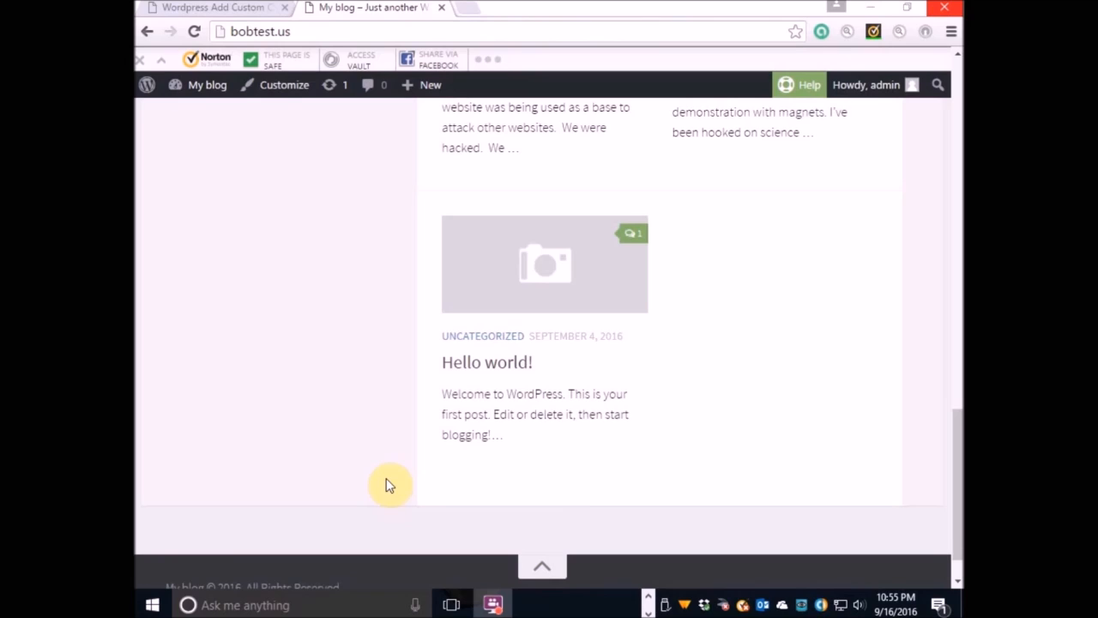
Review the installed plugins in the site administration and open the list of all posts
{"action": "left_click", "coordinate": [229, 8]}
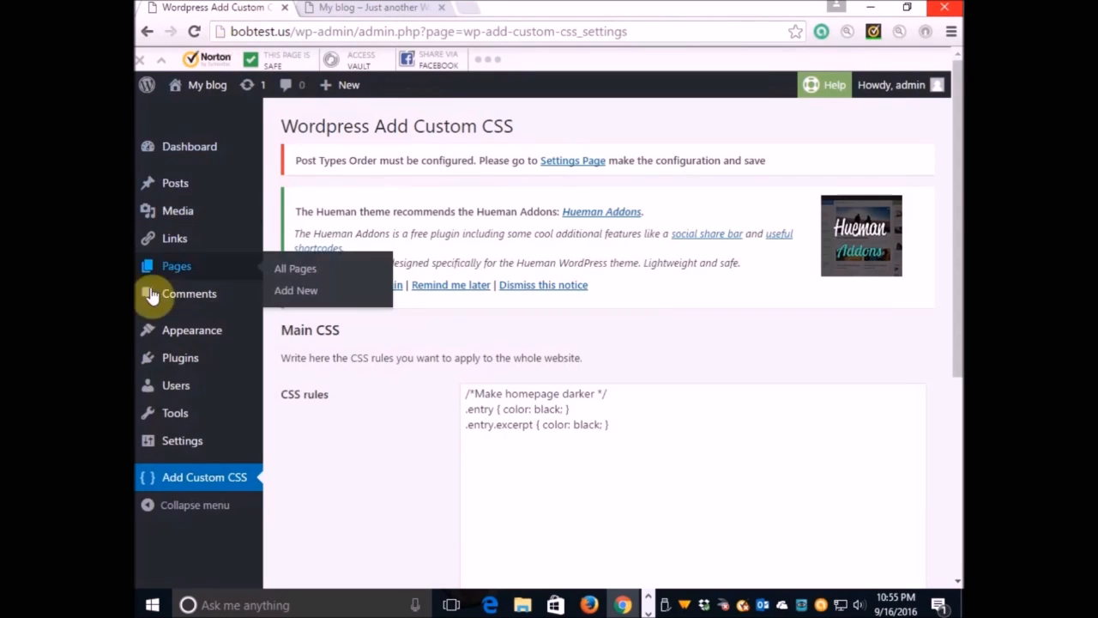
{"action": "mouse_move", "coordinate": [152, 362]}
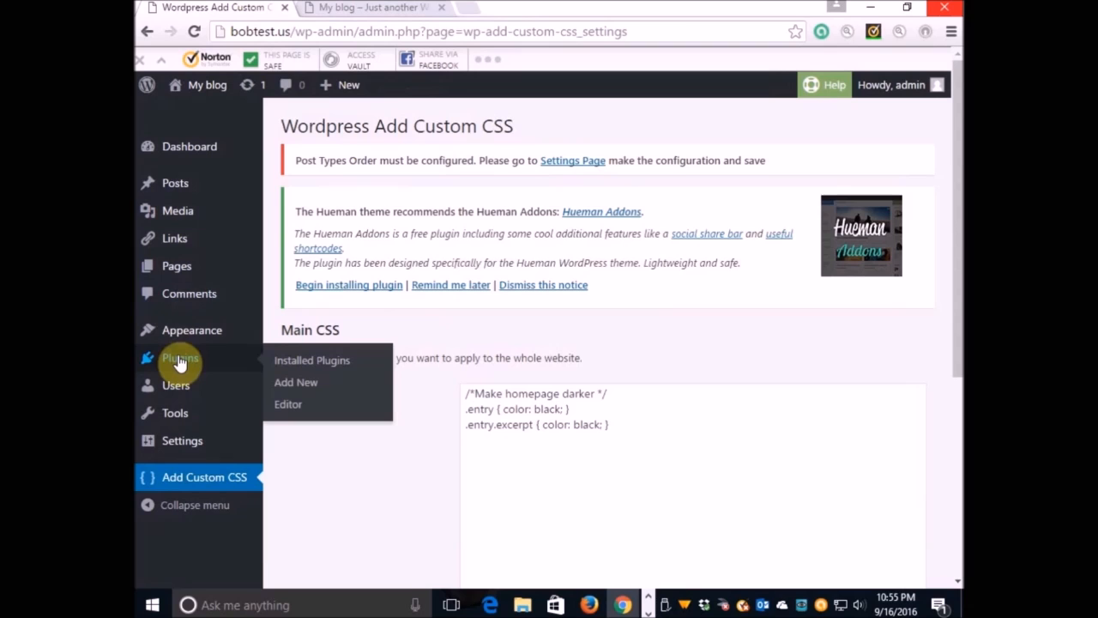
{"action": "left_click", "coordinate": [291, 361]}
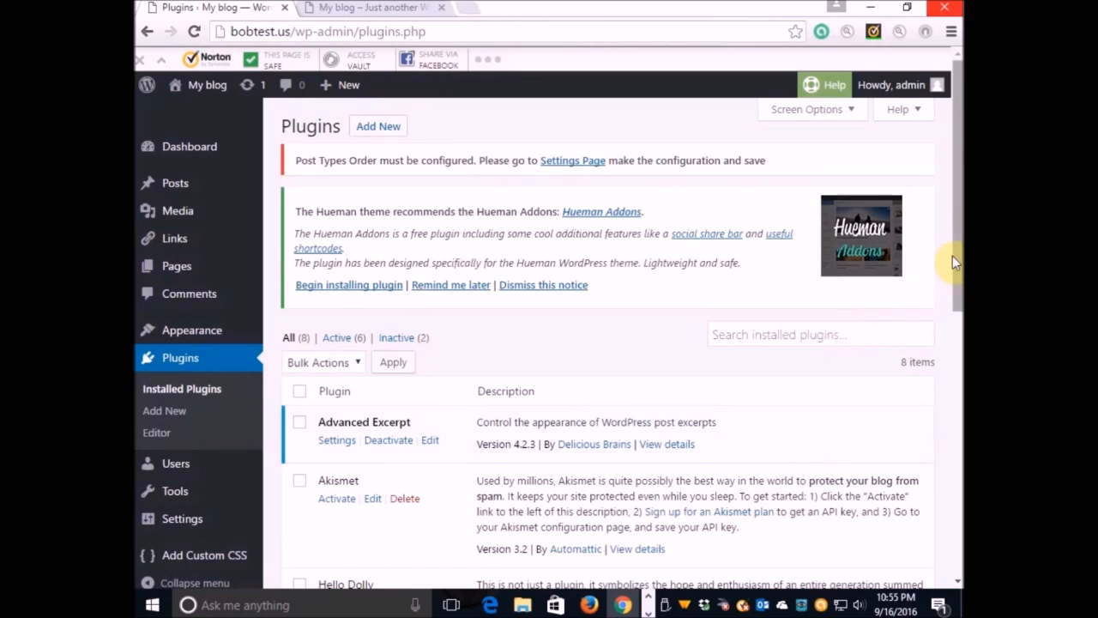
{"action": "scroll", "coordinate": [955, 308], "scroll_direction": "down", "scroll_amount": 1}
{"action": "left_click_drag", "start_coordinate": [953, 306], "coordinate": [948, 491]}
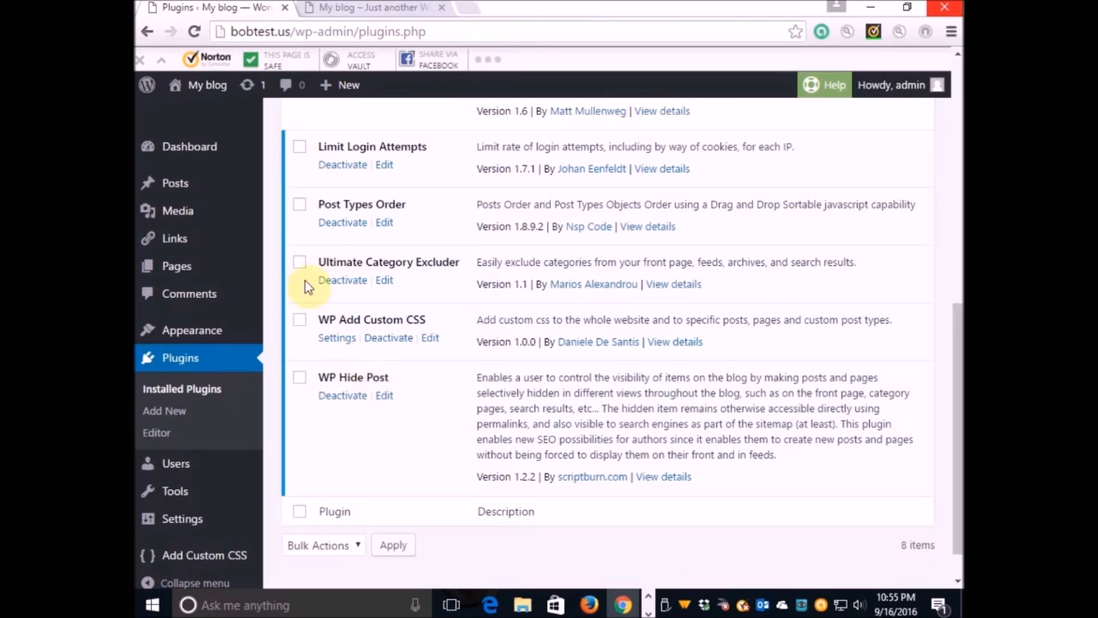
{"action": "mouse_move", "coordinate": [184, 194]}
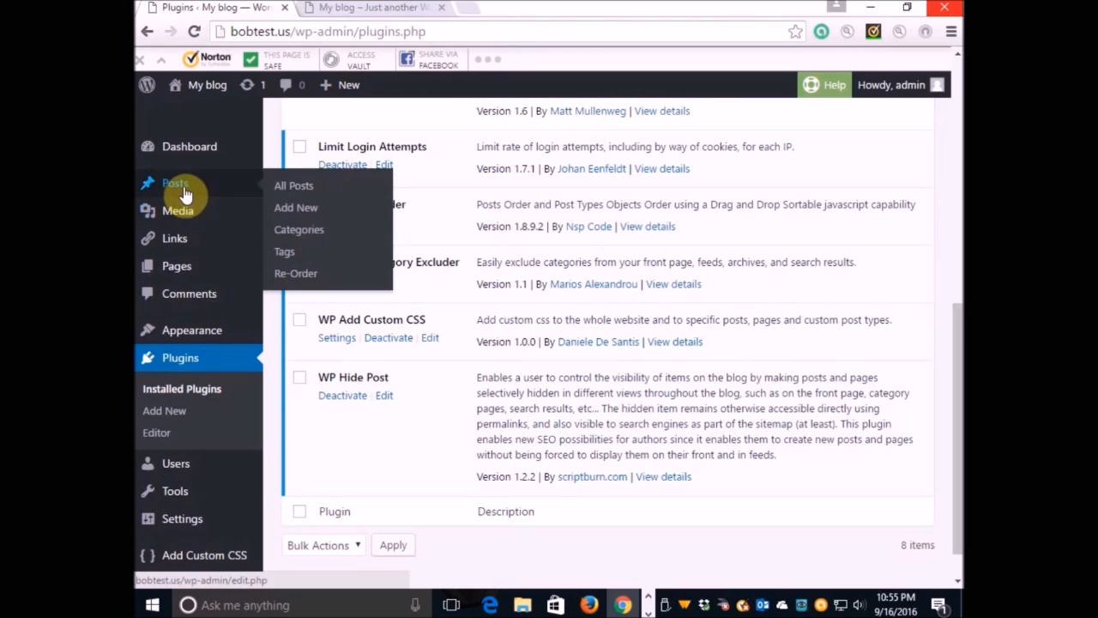
{"action": "left_click", "coordinate": [286, 184]}
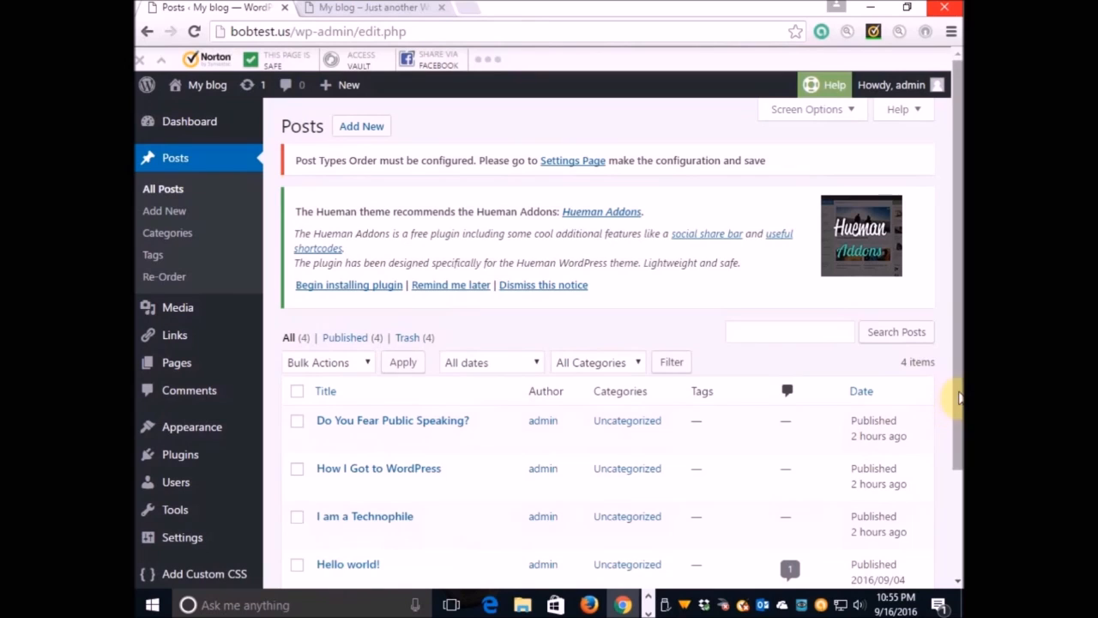
Open the "Hello world!" post for editing, set it to be hidden on the front page, and update it
{"action": "left_click_drag", "start_coordinate": [957, 402], "coordinate": [955, 453]}
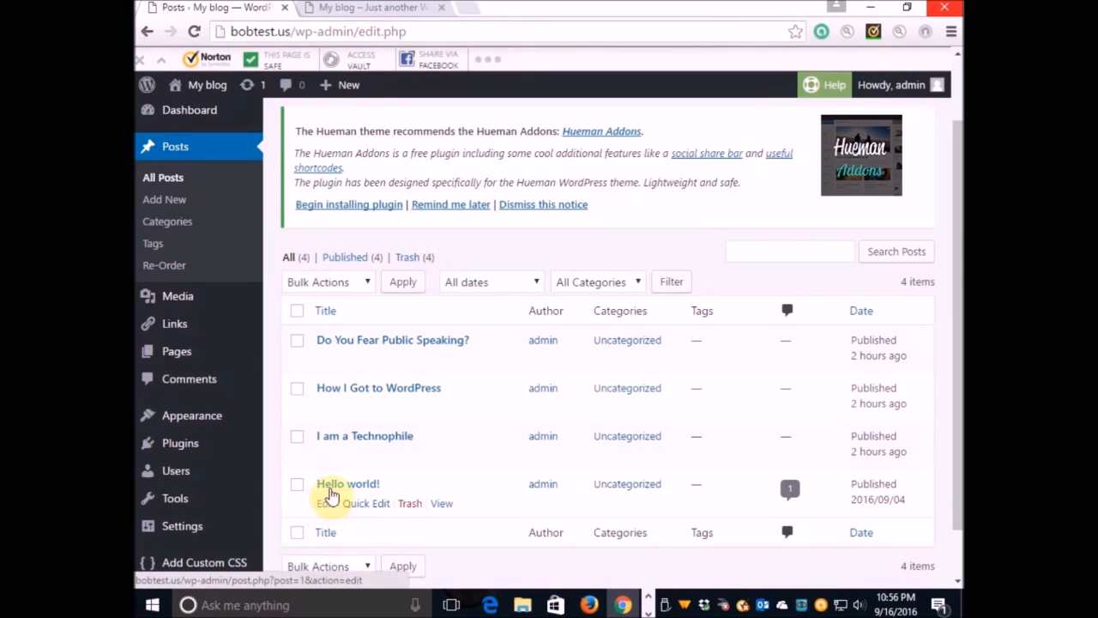
{"action": "left_click", "coordinate": [334, 489]}
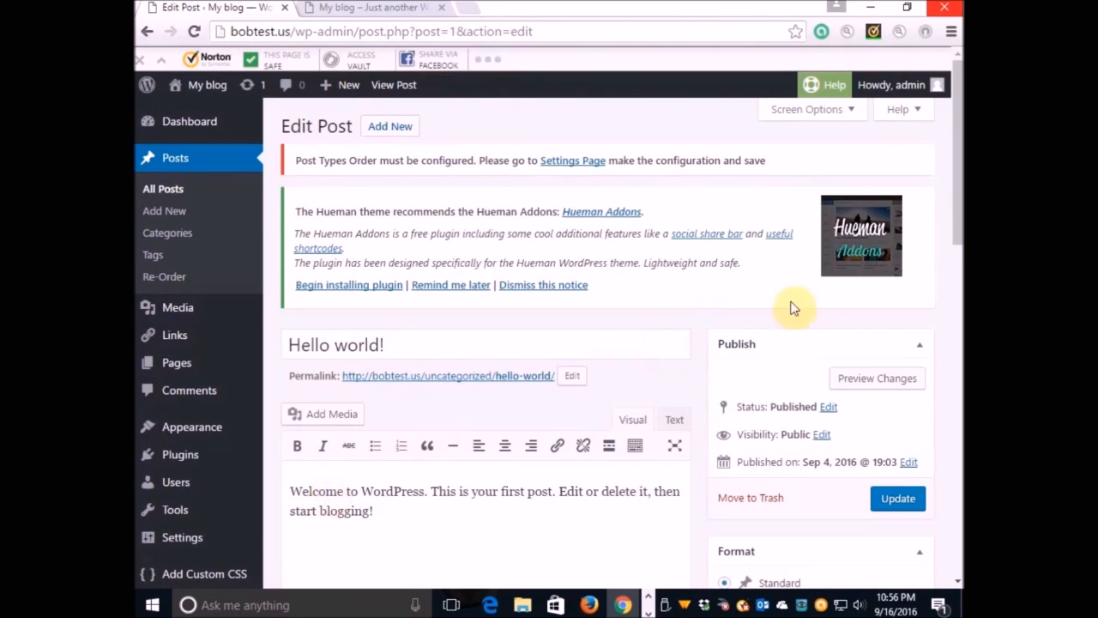
{"action": "left_click_drag", "start_coordinate": [958, 214], "coordinate": [959, 495]}
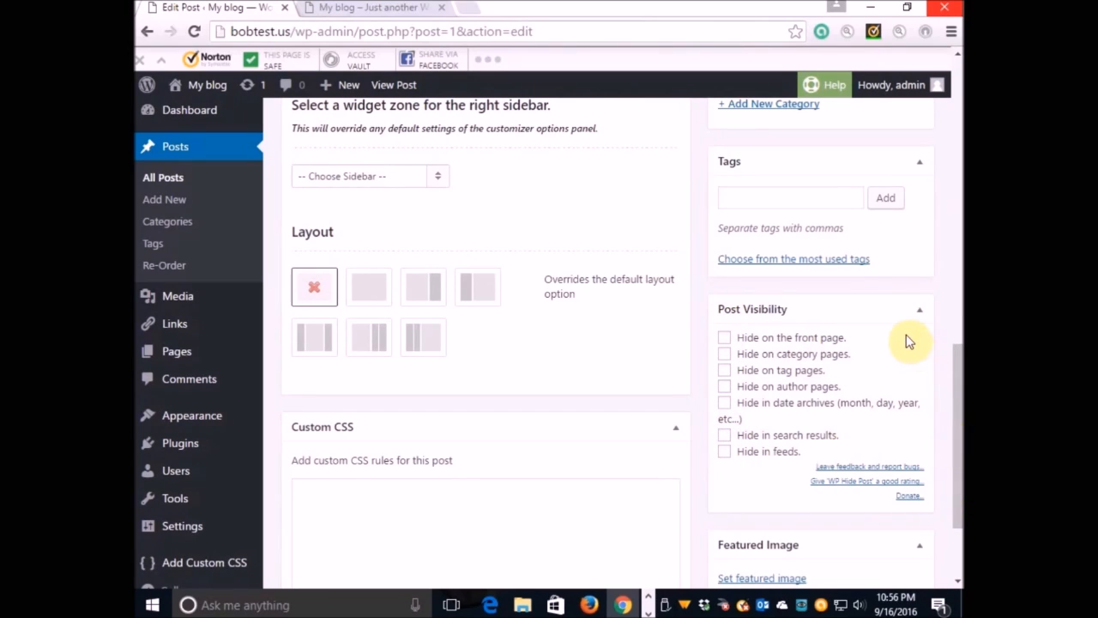
{"action": "left_click", "coordinate": [722, 338]}
{"action": "left_click_drag", "start_coordinate": [955, 455], "coordinate": [929, 206]}
{"action": "left_click", "coordinate": [888, 407]}
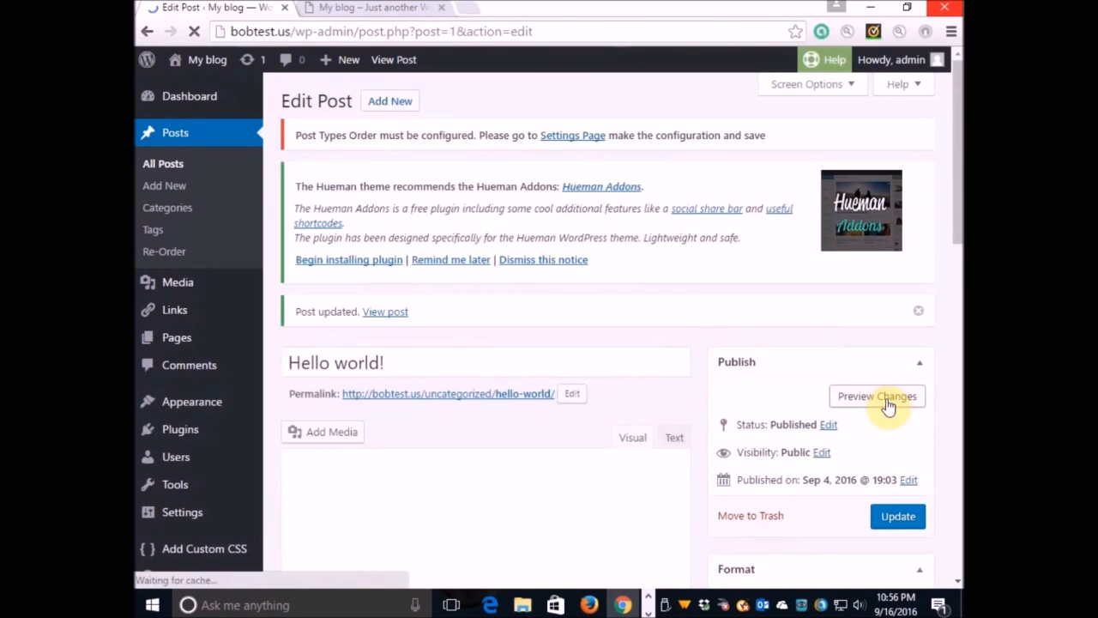
Reload the bobtest.us homepage and check whether the "Hello world!" post is still listed there
{"action": "left_click", "coordinate": [378, 9]}
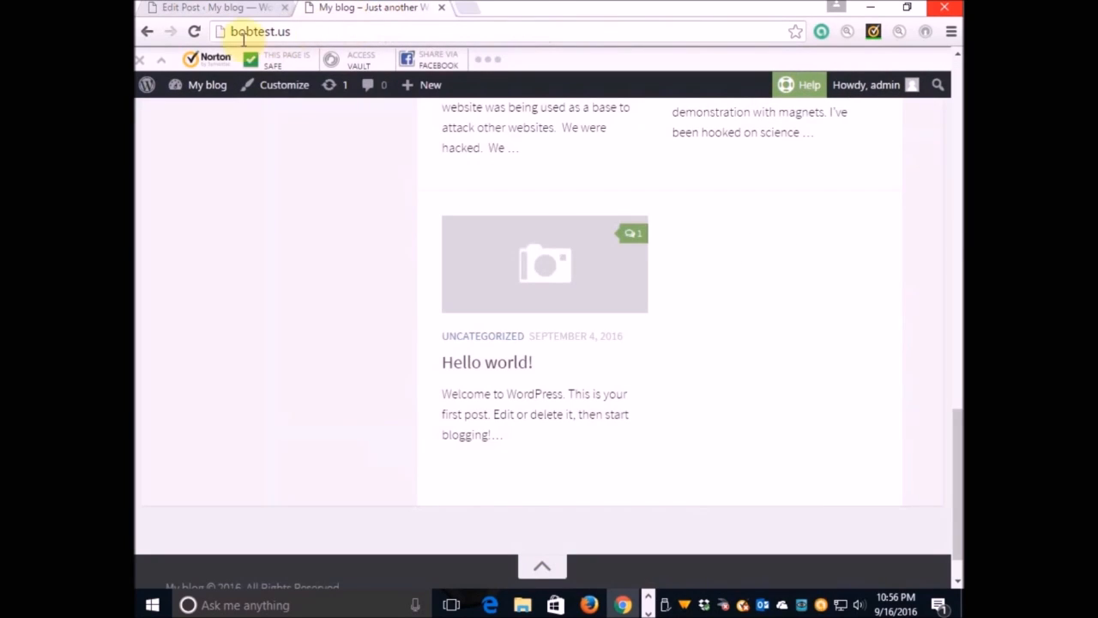
{"action": "left_click", "coordinate": [193, 31]}
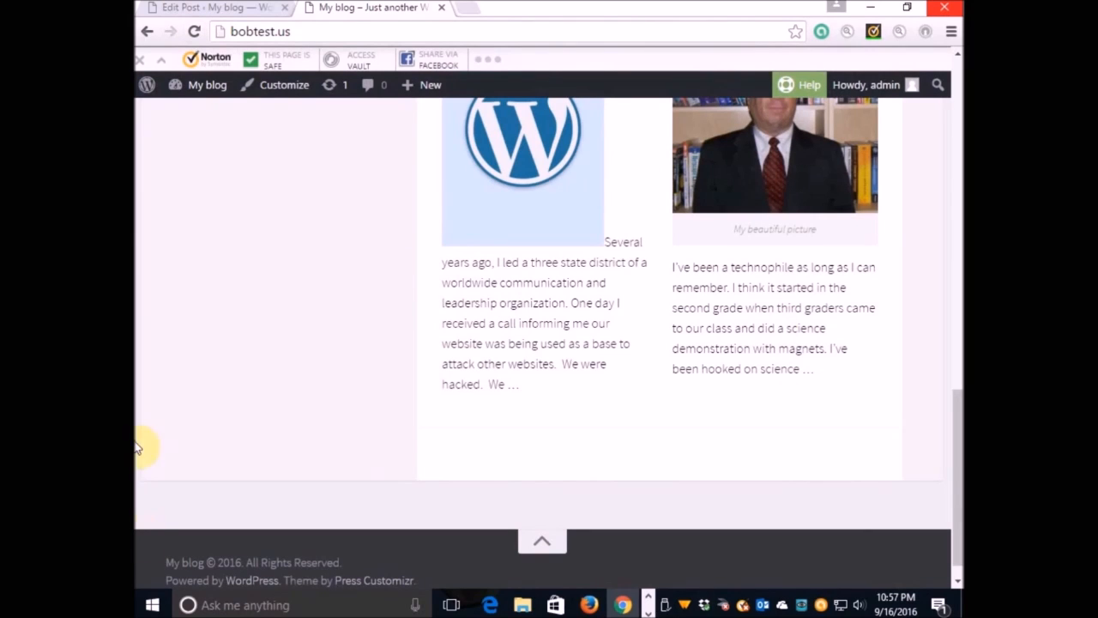
{"action": "left_click_drag", "start_coordinate": [956, 556], "coordinate": [921, 351]}
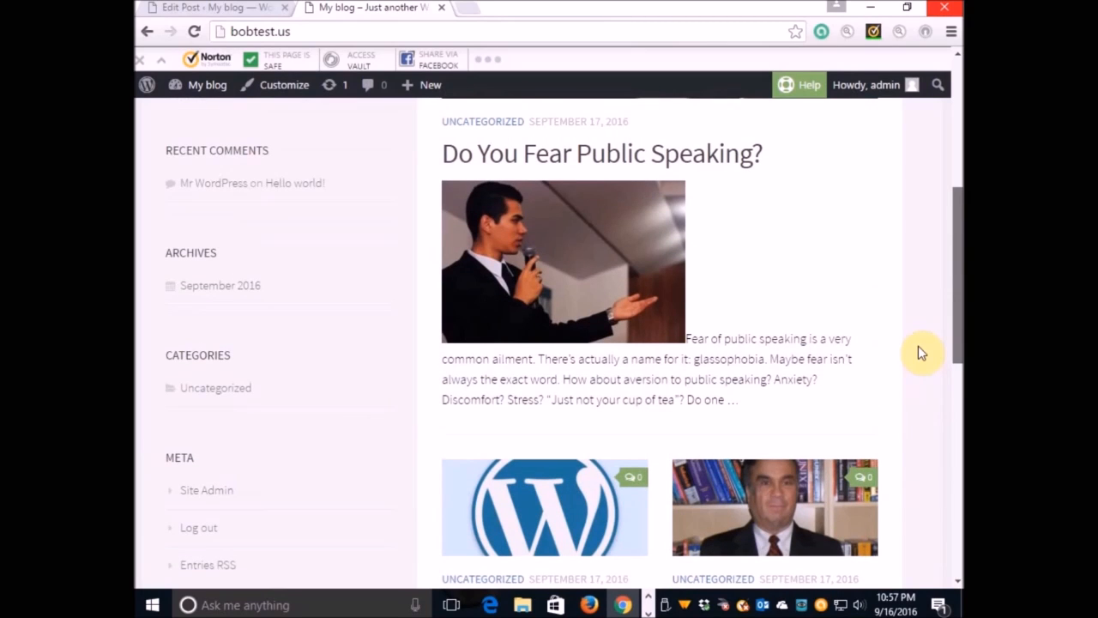
Open the Uncategorized category page from the homepage and look for the "Hello world!" post among its entries
{"action": "left_click_drag", "start_coordinate": [918, 348], "coordinate": [884, 377]}
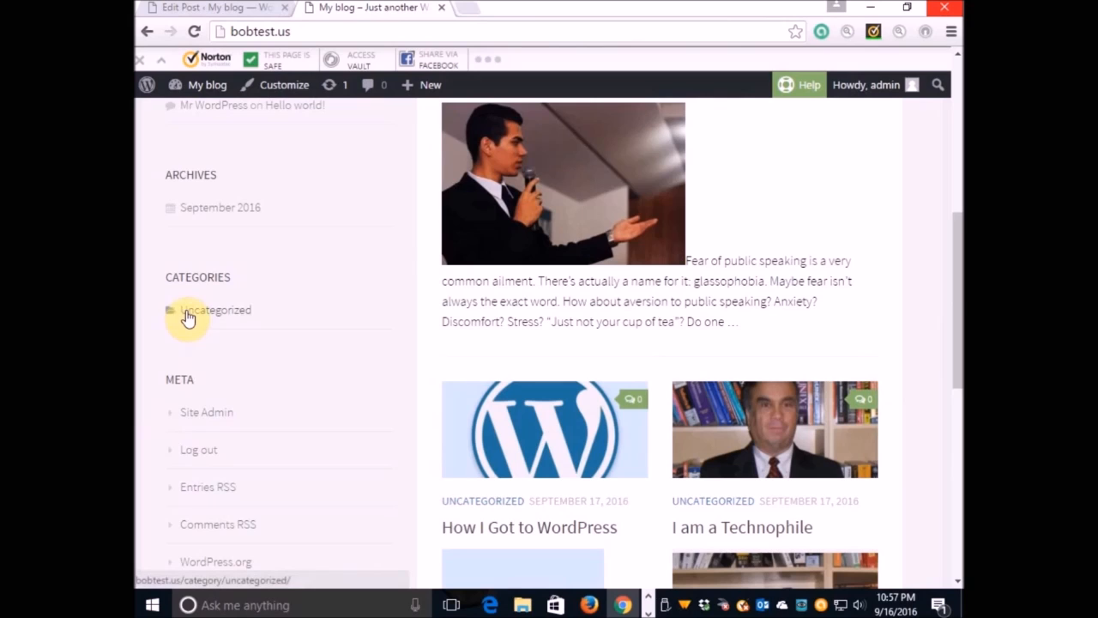
{"action": "left_click", "coordinate": [188, 316]}
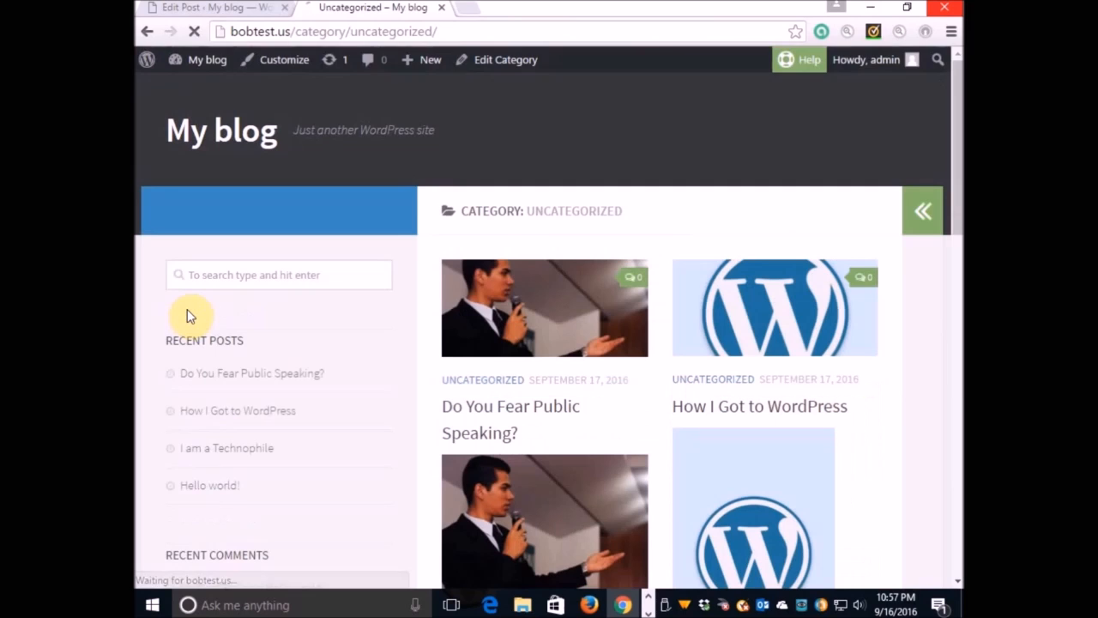
{"action": "scroll", "coordinate": [956, 163], "scroll_direction": "down", "scroll_amount": 9}
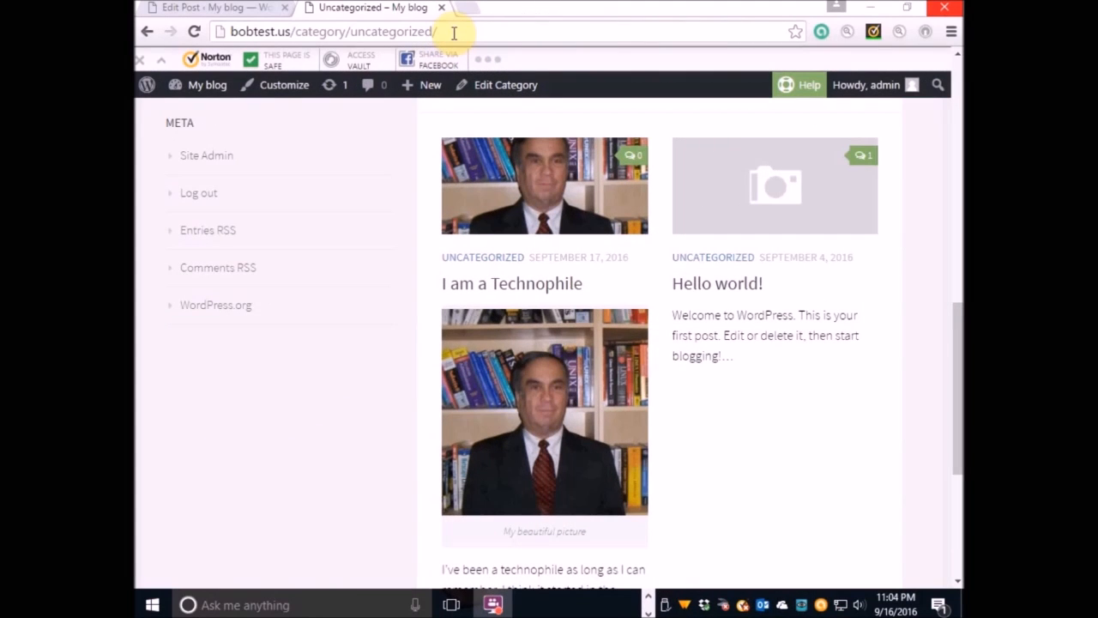
Shorten the page address to bobtest.us, load the homepage, and look at which post comes first
{"action": "left_click", "coordinate": [453, 31]}
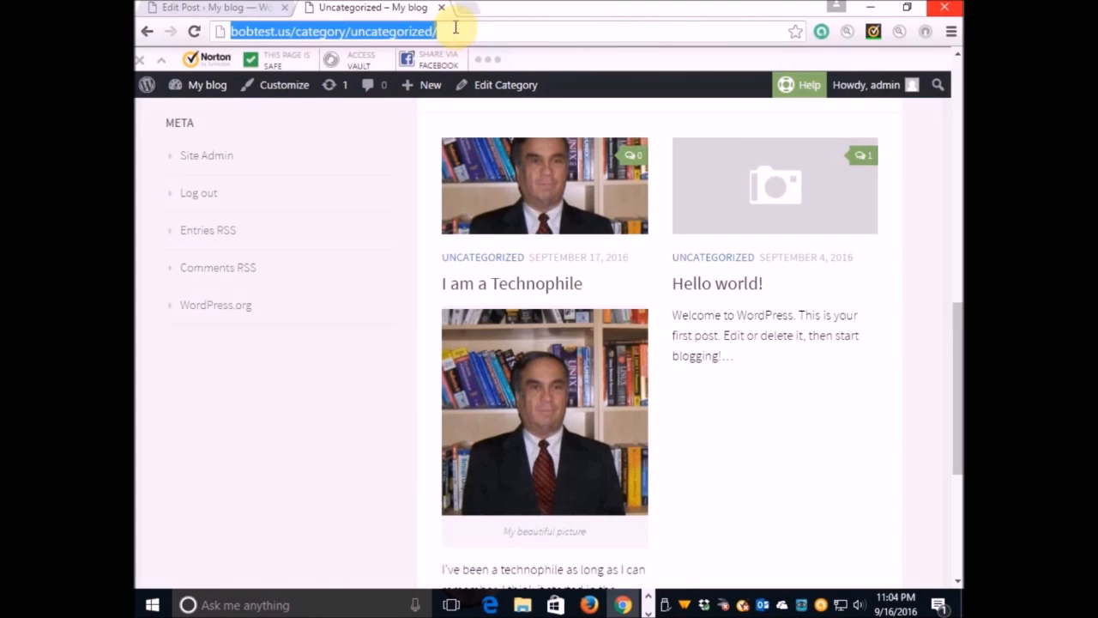
{"action": "left_click", "coordinate": [455, 30]}
{"action": "key", "text": "BackSpace"}
{"action": "key", "text": "BackSpace"}
{"action": "key", "text": "BackSpace"}
{"action": "key", "text": "BackSpace"}
{"action": "key", "text": "BackSpace"}
{"action": "key", "text": "BackSpace"}
{"action": "key", "text": "BackSpace"}
{"action": "key", "text": "BackSpace"}
{"action": "key", "text": "BackSpace"}
{"action": "key", "text": "BackSpace"}
{"action": "key", "text": "BackSpace"}
{"action": "key", "text": "BackSpace"}
{"action": "key", "text": "BackSpace"}
{"action": "key", "text": "BackSpace"}
{"action": "key", "text": "BackSpace"}
{"action": "key", "text": "BackSpace"}
{"action": "key", "text": "BackSpace"}
{"action": "key", "text": "BackSpace"}
{"action": "key", "text": "BackSpace"}
{"action": "key", "text": "BackSpace"}
{"action": "key", "text": "Return"}
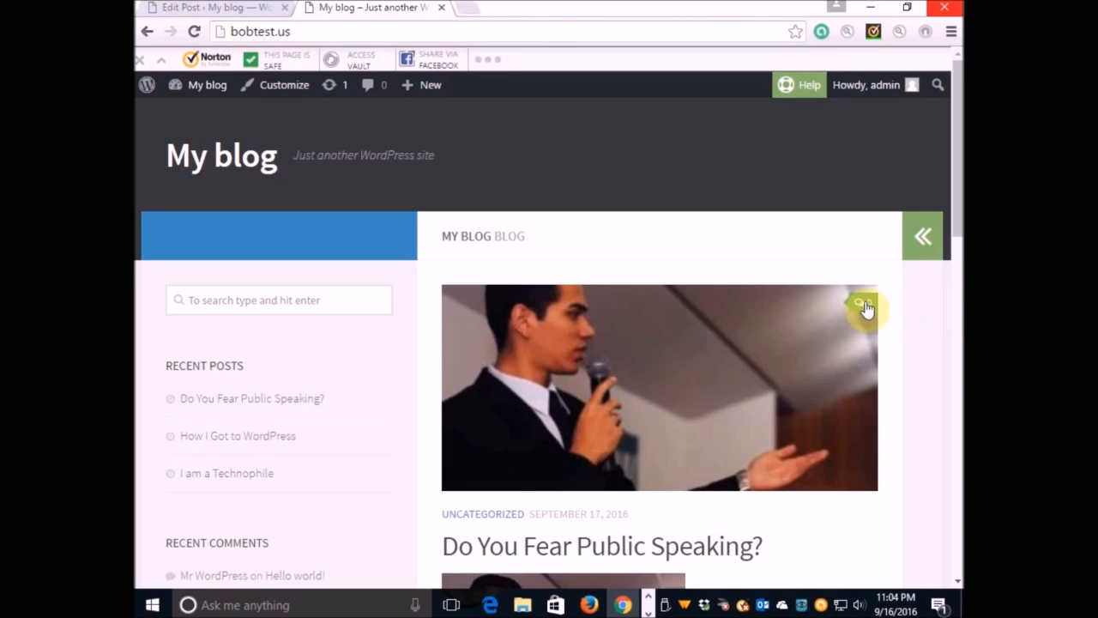
{"action": "left_click_drag", "start_coordinate": [956, 172], "coordinate": [948, 101]}
Return to the site administration, list all posts, and open "I am a Technophile" to view its publishing details
{"action": "left_click", "coordinate": [187, 9]}
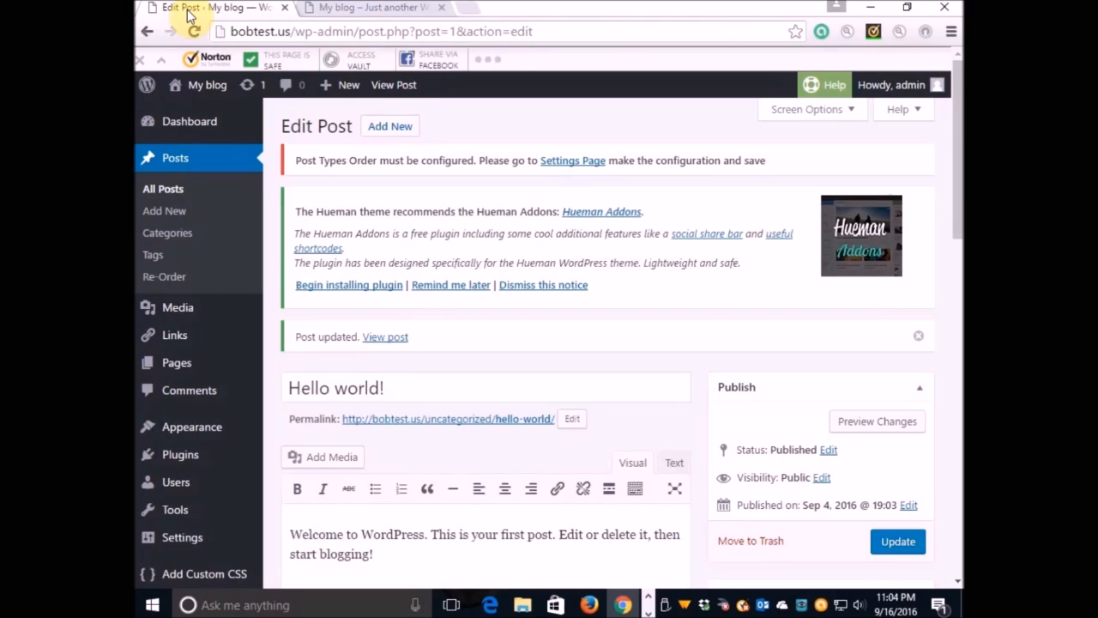
{"action": "left_click", "coordinate": [174, 190]}
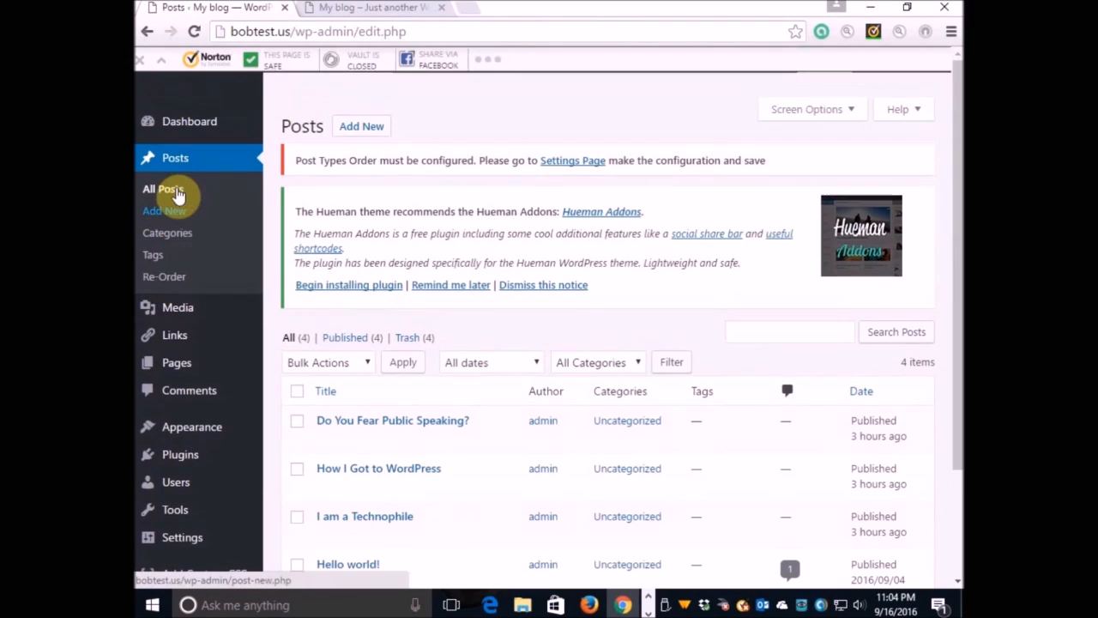
{"action": "mouse_move", "coordinate": [309, 515]}
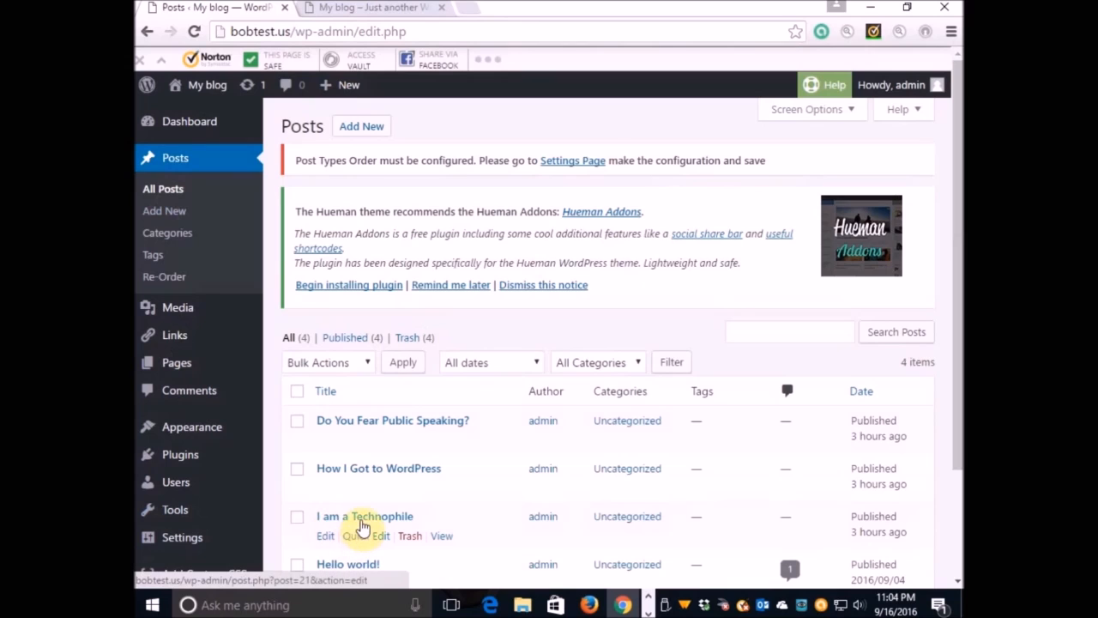
{"action": "left_click", "coordinate": [361, 519]}
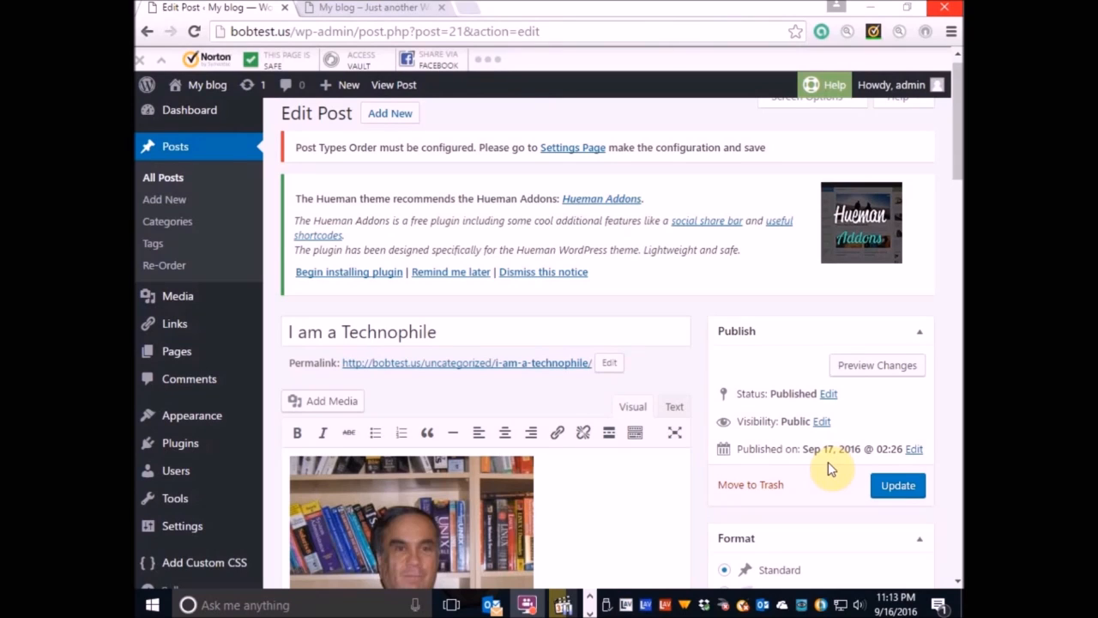
Open the Post Types Order settings, review the sorting options, and save them with their default values
{"action": "mouse_move", "coordinate": [168, 533]}
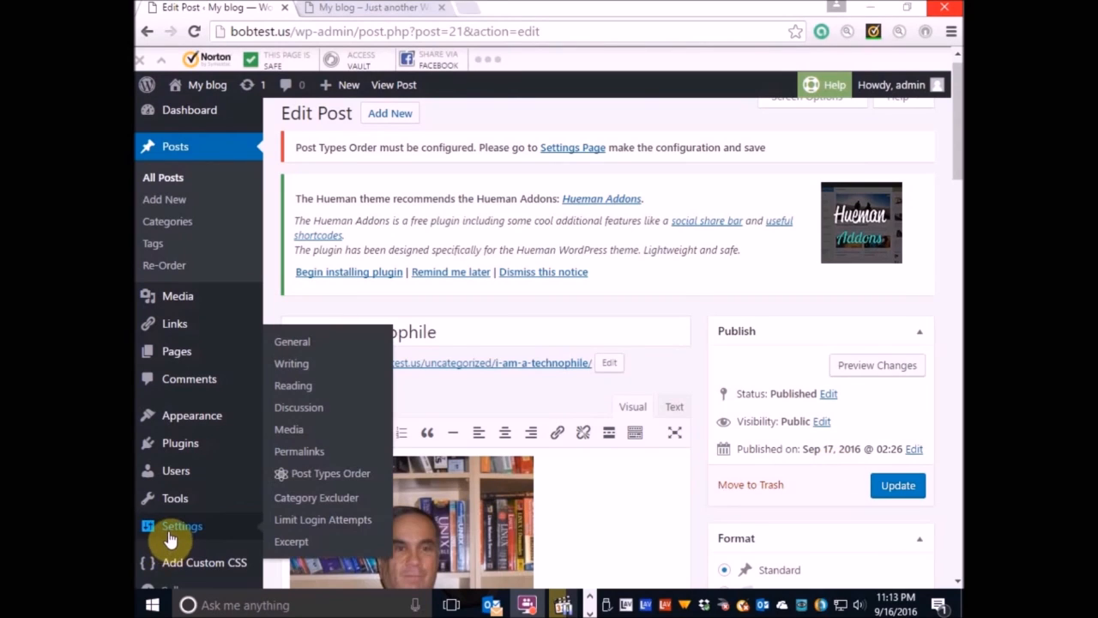
{"action": "left_click", "coordinate": [325, 480]}
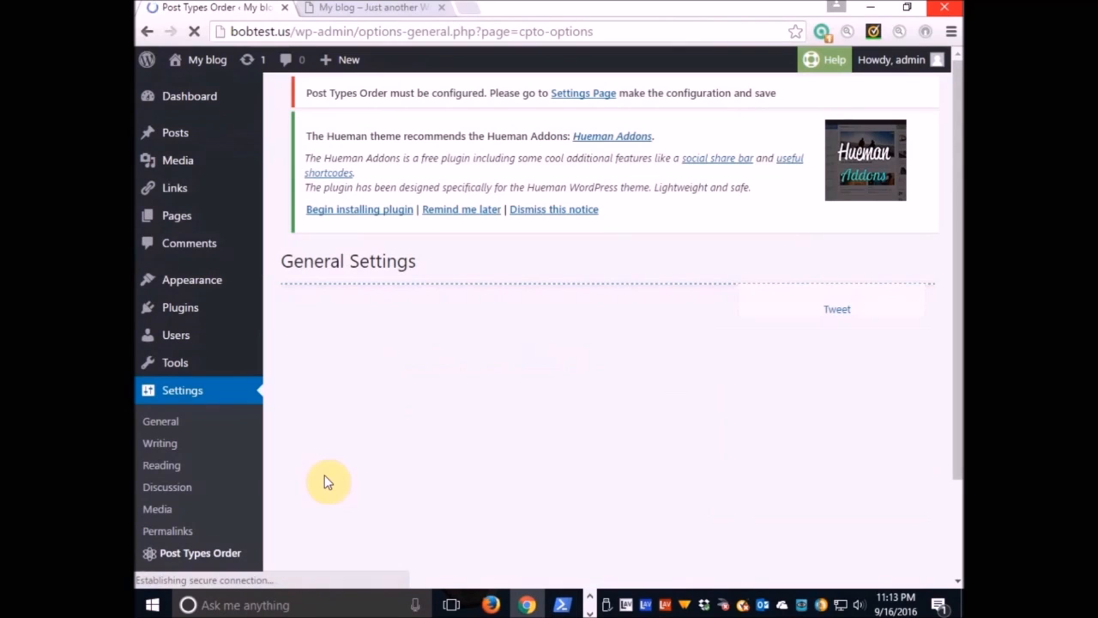
{"action": "scroll", "coordinate": [955, 514], "scroll_direction": "down", "scroll_amount": 5}
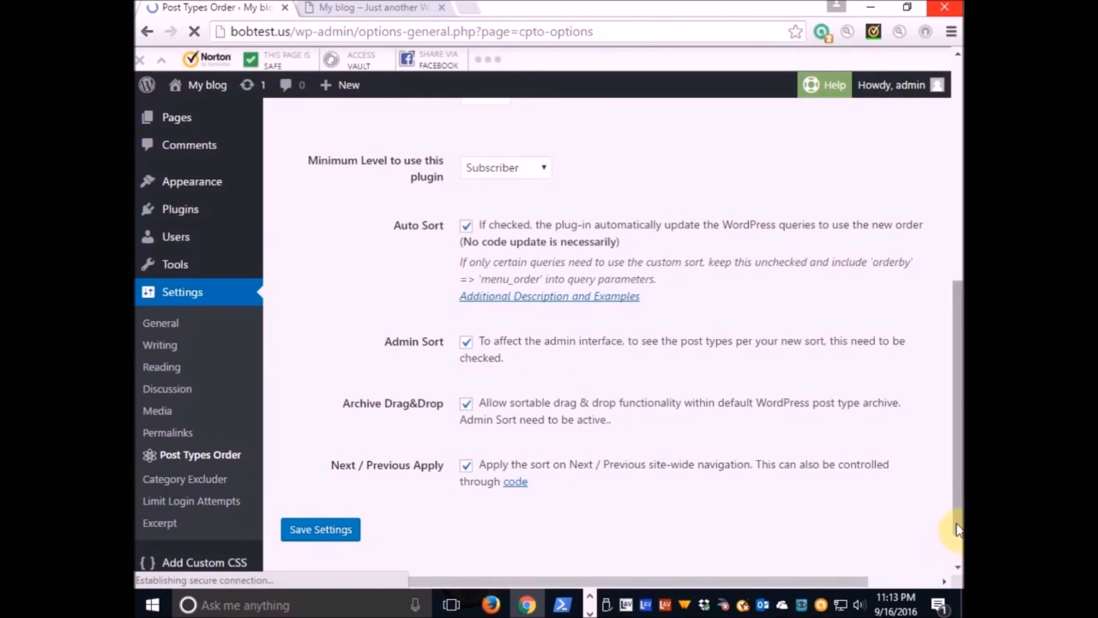
{"action": "scroll", "coordinate": [956, 525], "scroll_direction": "up", "scroll_amount": 2}
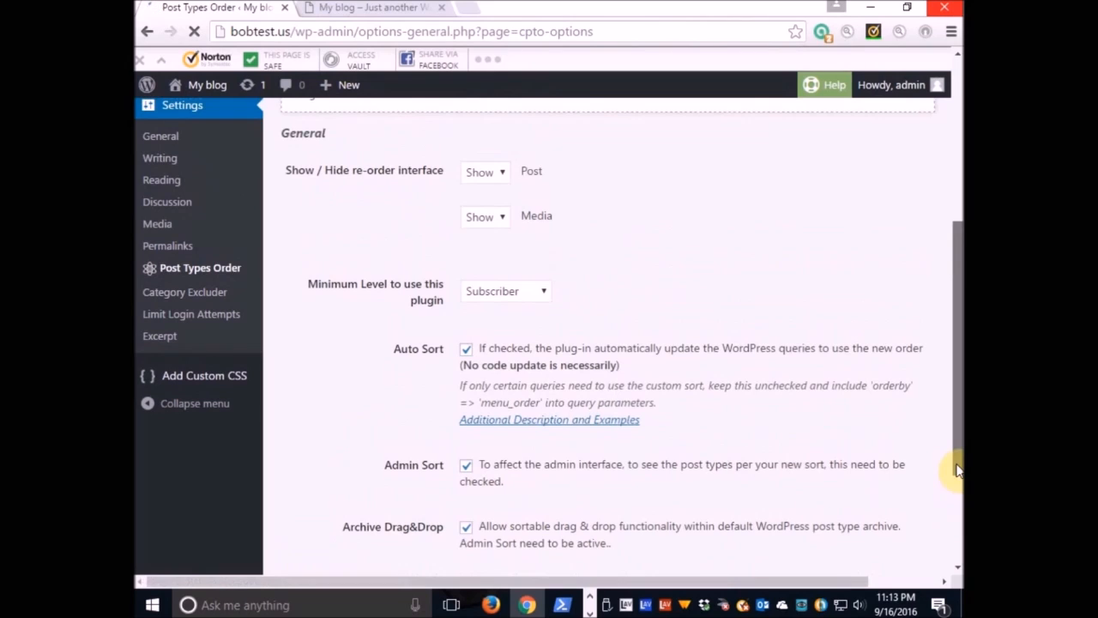
{"action": "scroll", "coordinate": [958, 537], "scroll_direction": "down", "scroll_amount": 3}
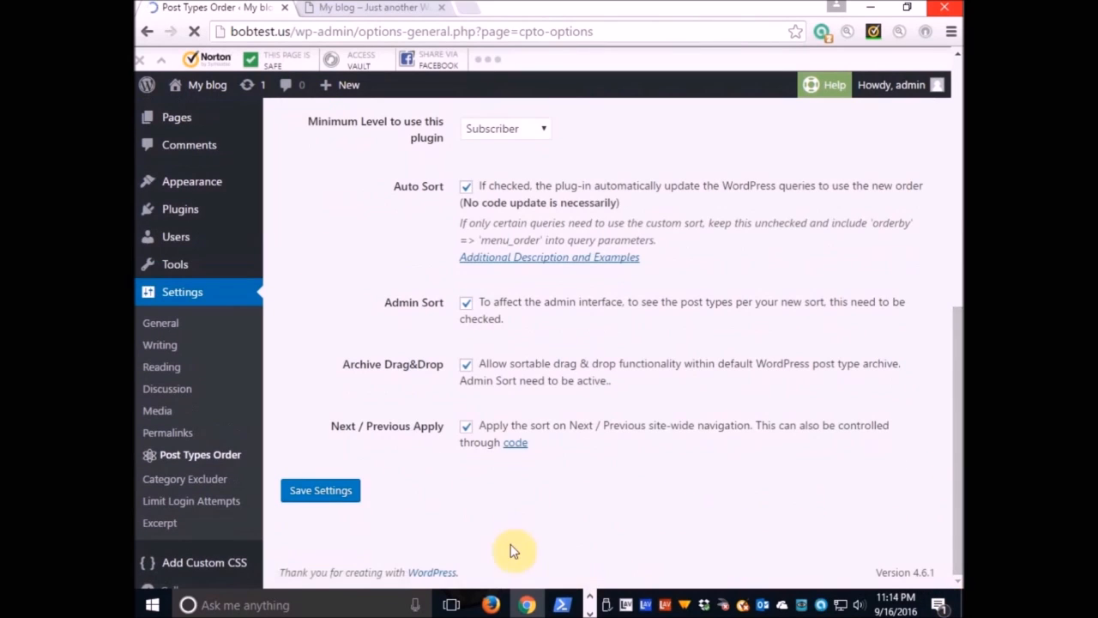
{"action": "left_click", "coordinate": [316, 497]}
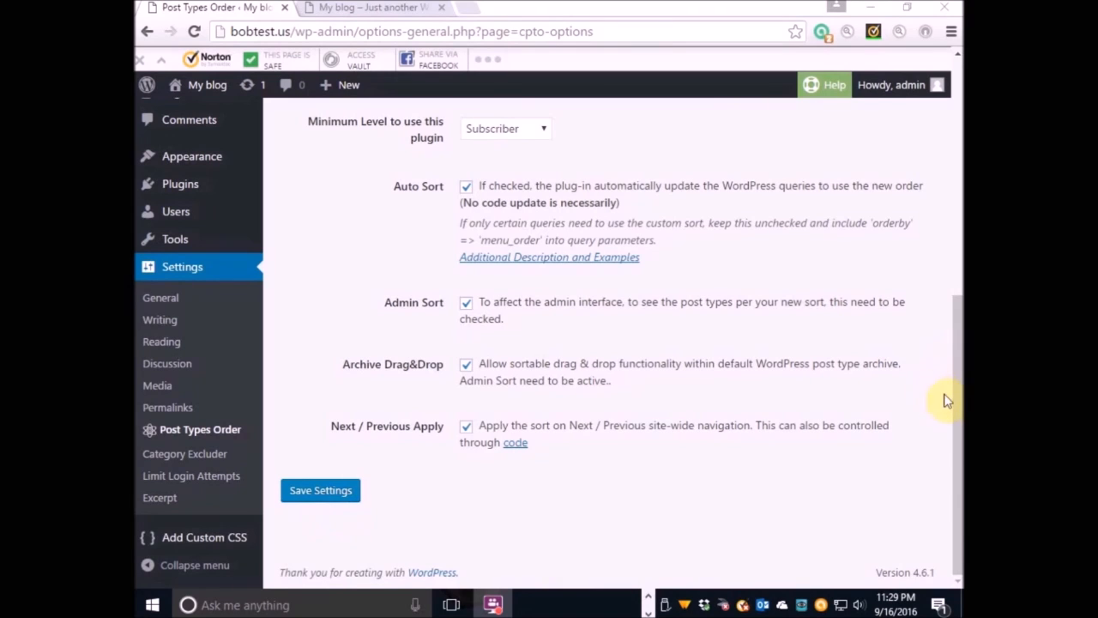
Open the post re-order page, move "I am a Technophile" to first place, and save the new order
{"action": "left_click_drag", "start_coordinate": [947, 397], "coordinate": [916, 233]}
{"action": "mouse_move", "coordinate": [181, 169]}
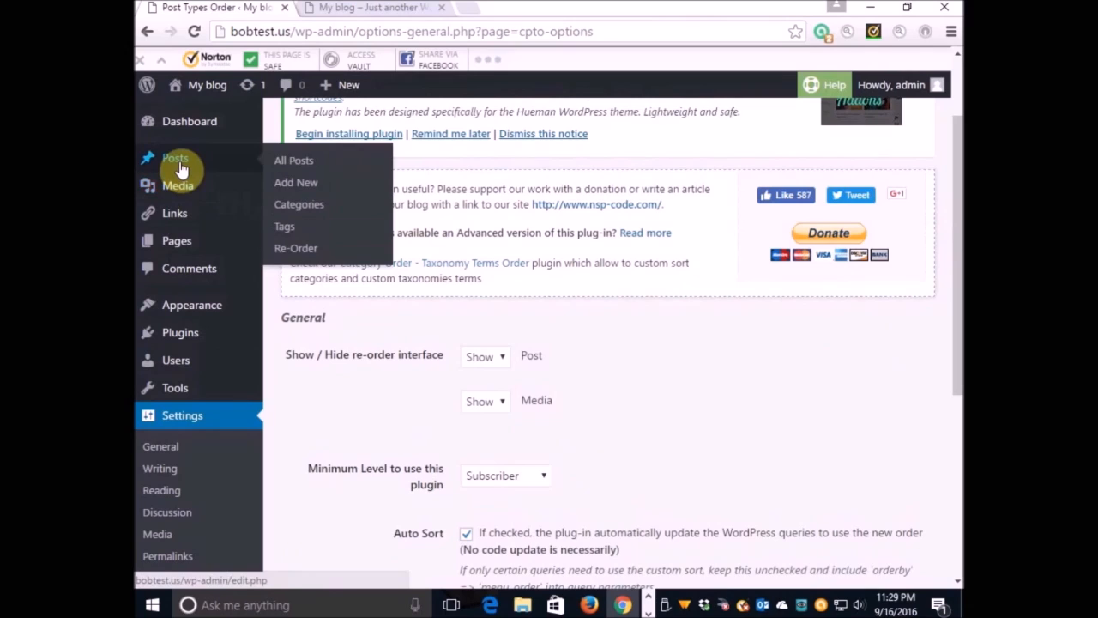
{"action": "left_click", "coordinate": [298, 250]}
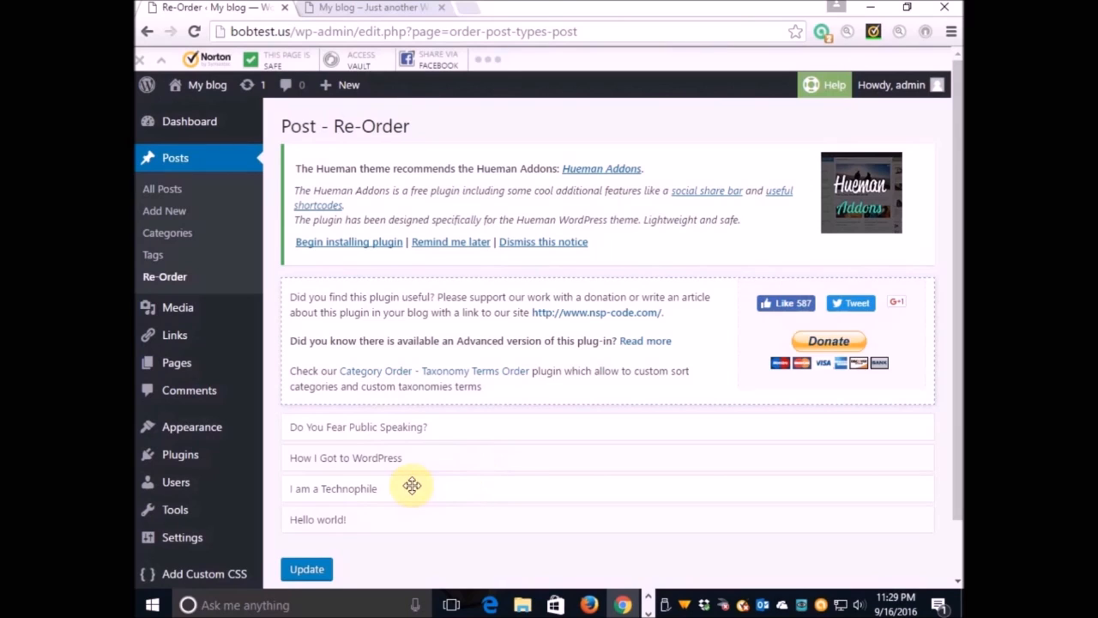
{"action": "left_click_drag", "start_coordinate": [368, 490], "coordinate": [364, 409]}
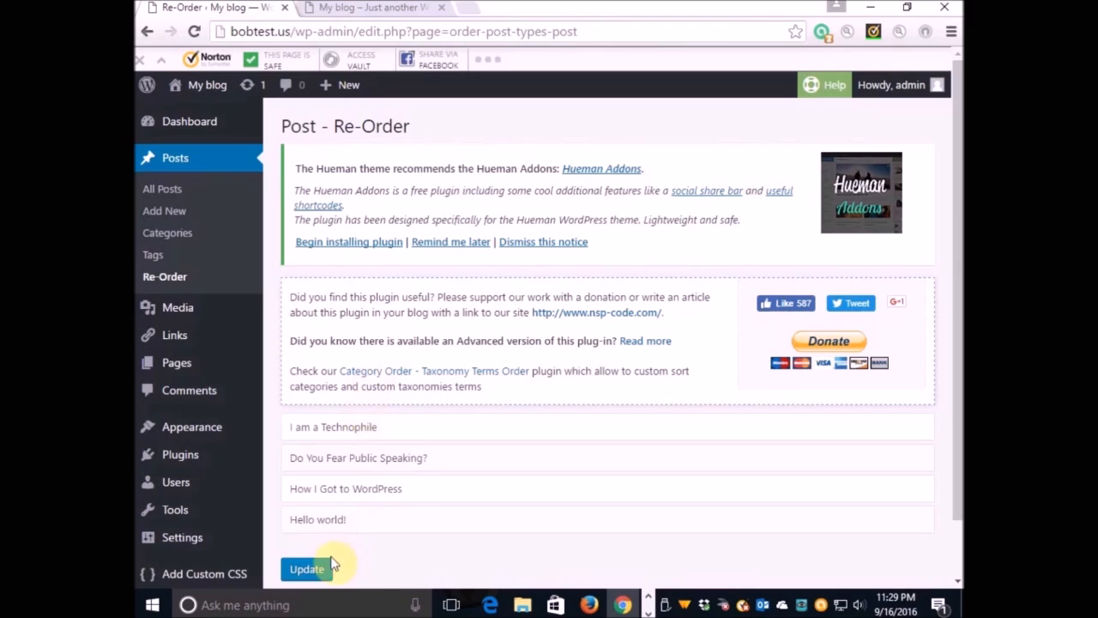
{"action": "left_click", "coordinate": [311, 570]}
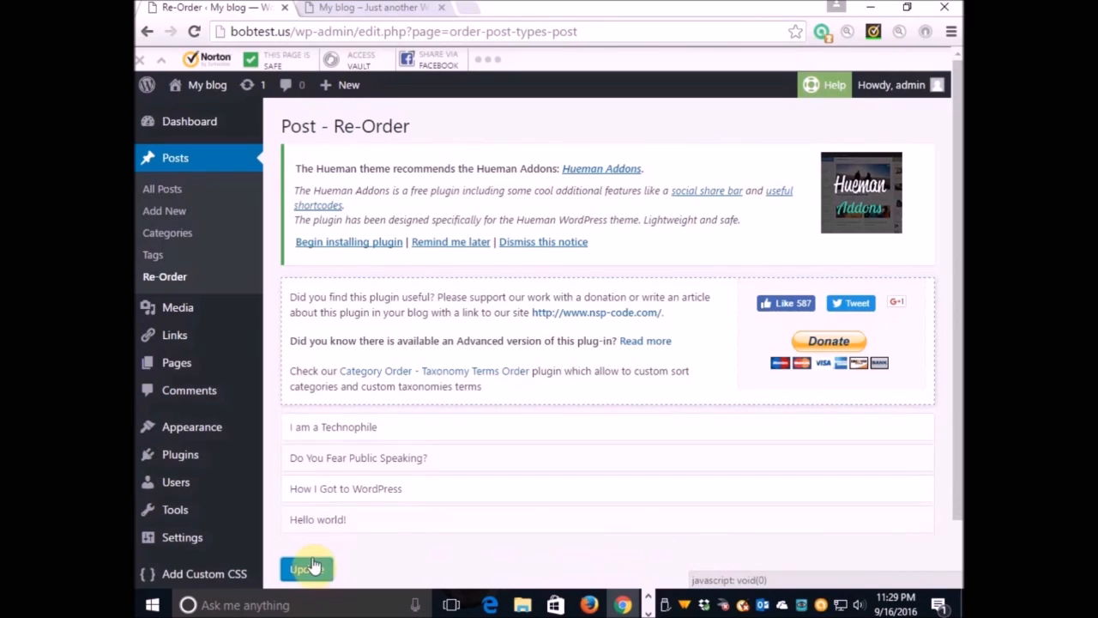
Reload the bobtest.us homepage and check the order of the posts and their excerpts
{"action": "left_click", "coordinate": [377, 10]}
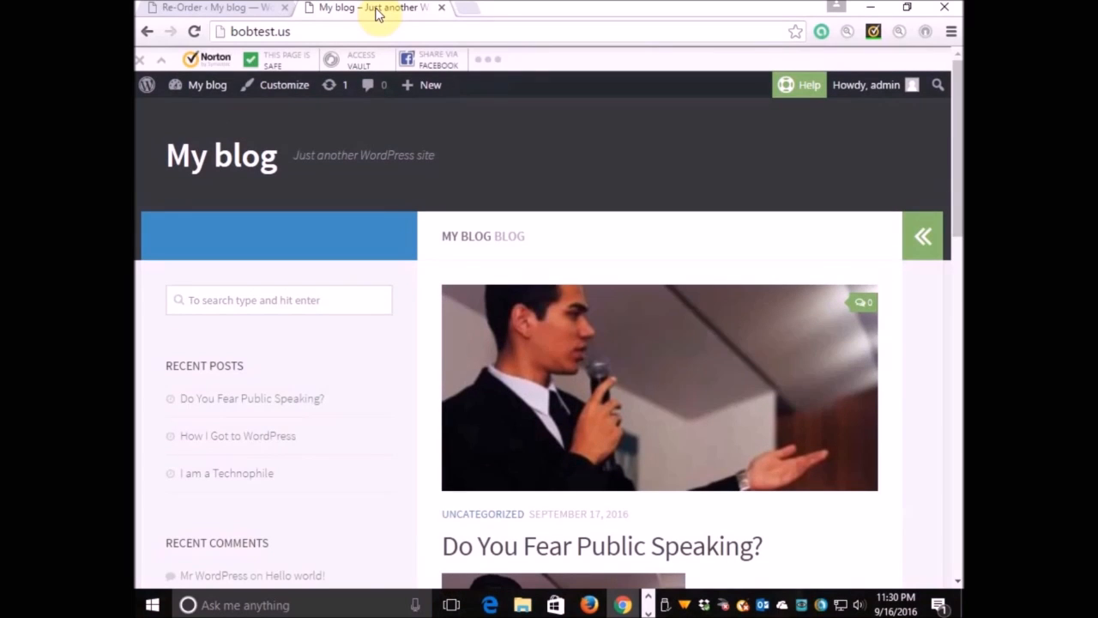
{"action": "left_click", "coordinate": [194, 33]}
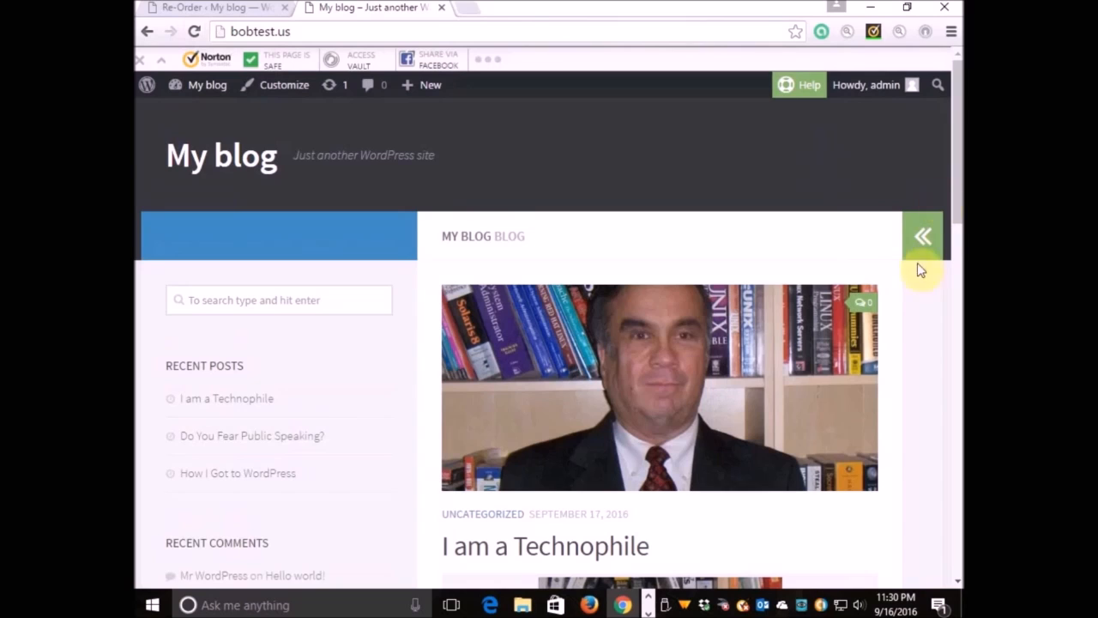
{"action": "left_click_drag", "start_coordinate": [954, 169], "coordinate": [956, 83]}
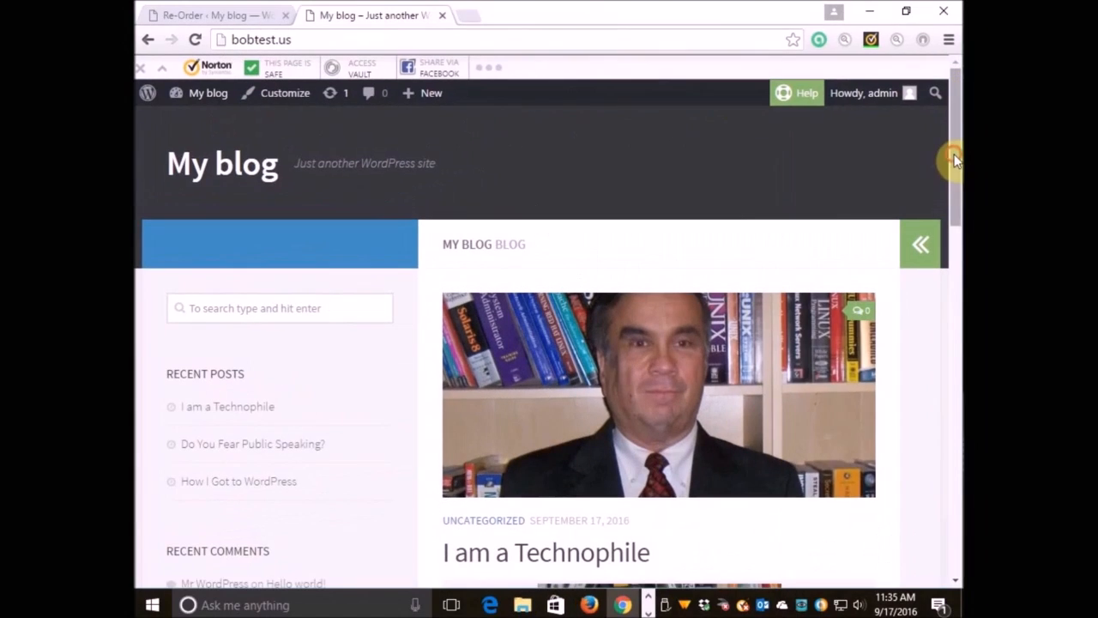
{"action": "left_click_drag", "start_coordinate": [951, 160], "coordinate": [953, 217]}
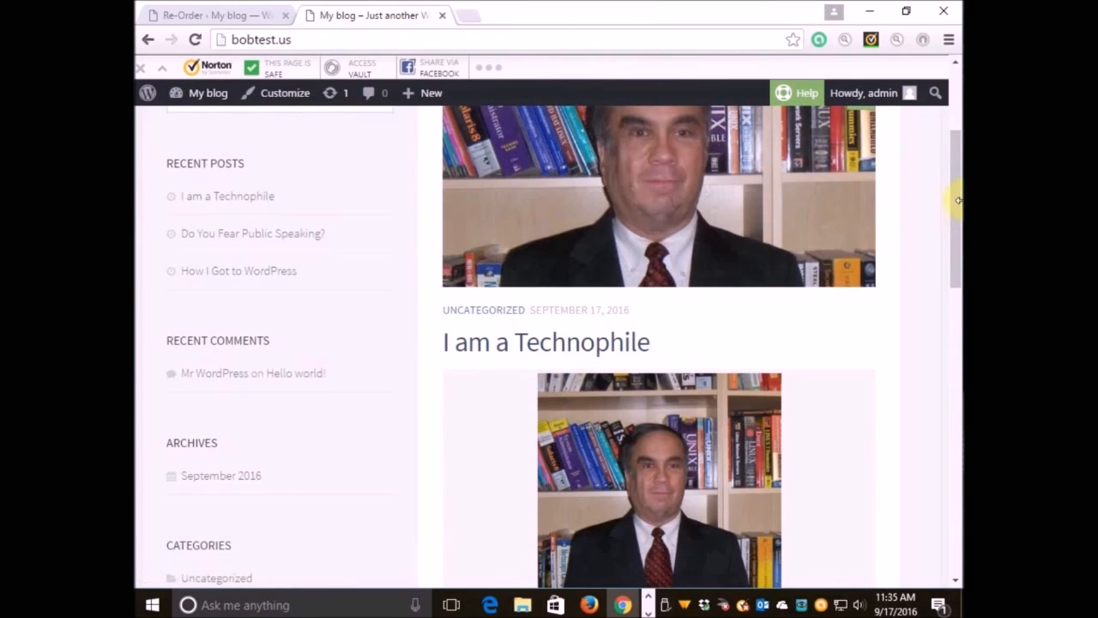
{"action": "left_click_drag", "start_coordinate": [955, 215], "coordinate": [921, 304]}
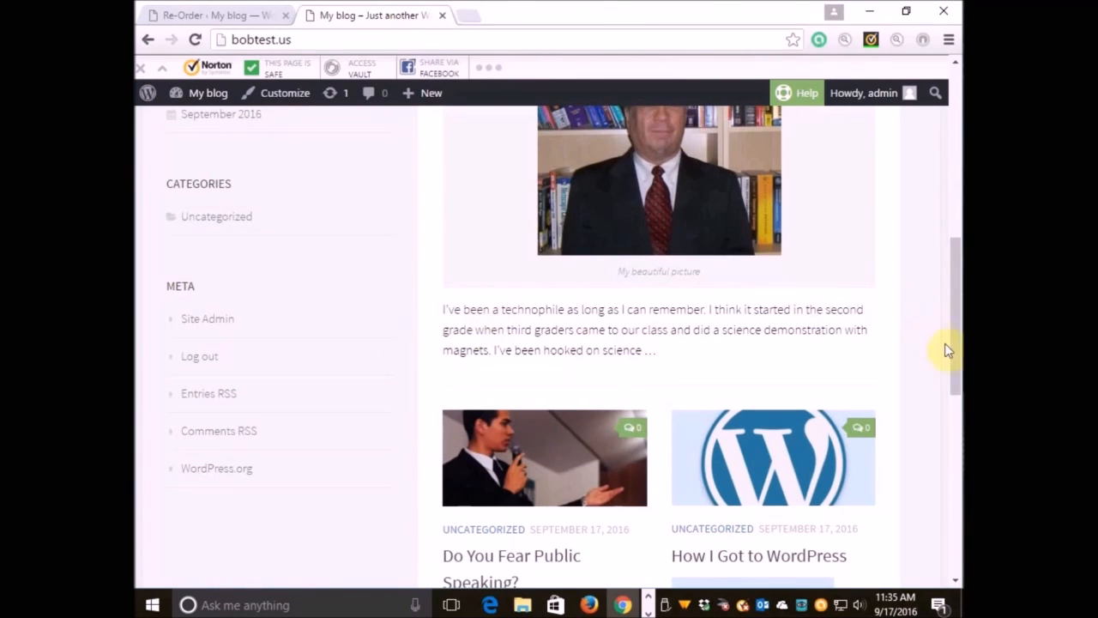
{"action": "left_click_drag", "start_coordinate": [956, 351], "coordinate": [953, 176]}
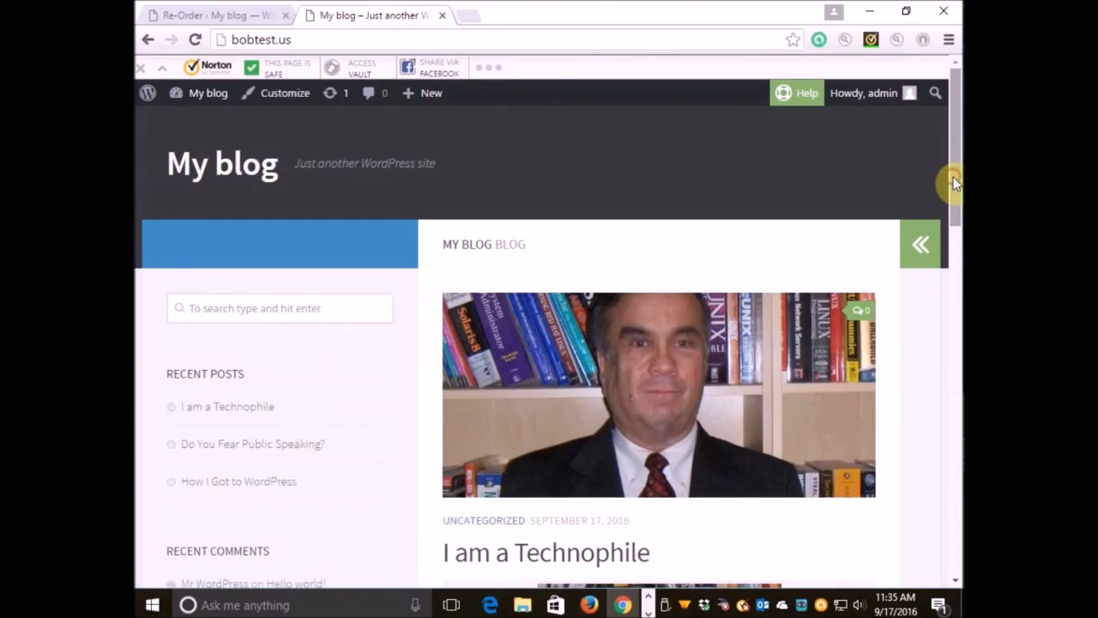
Return to the site administration, find Advanced Excerpt among the installed plugins, and open its settings
{"action": "left_click", "coordinate": [236, 19]}
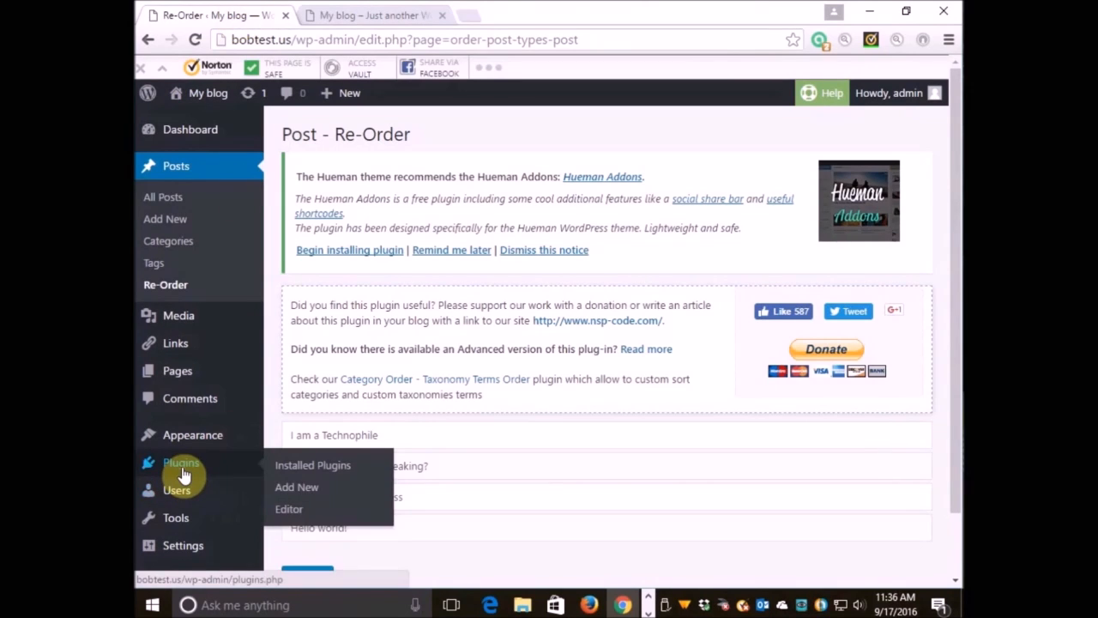
{"action": "left_click", "coordinate": [302, 464]}
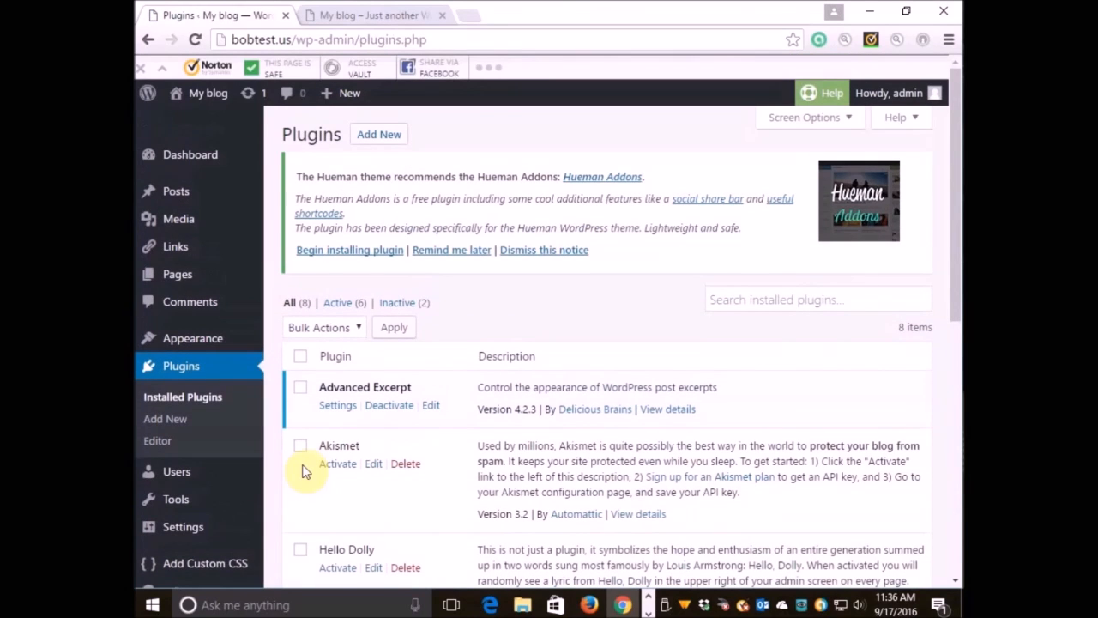
{"action": "left_click", "coordinate": [338, 410]}
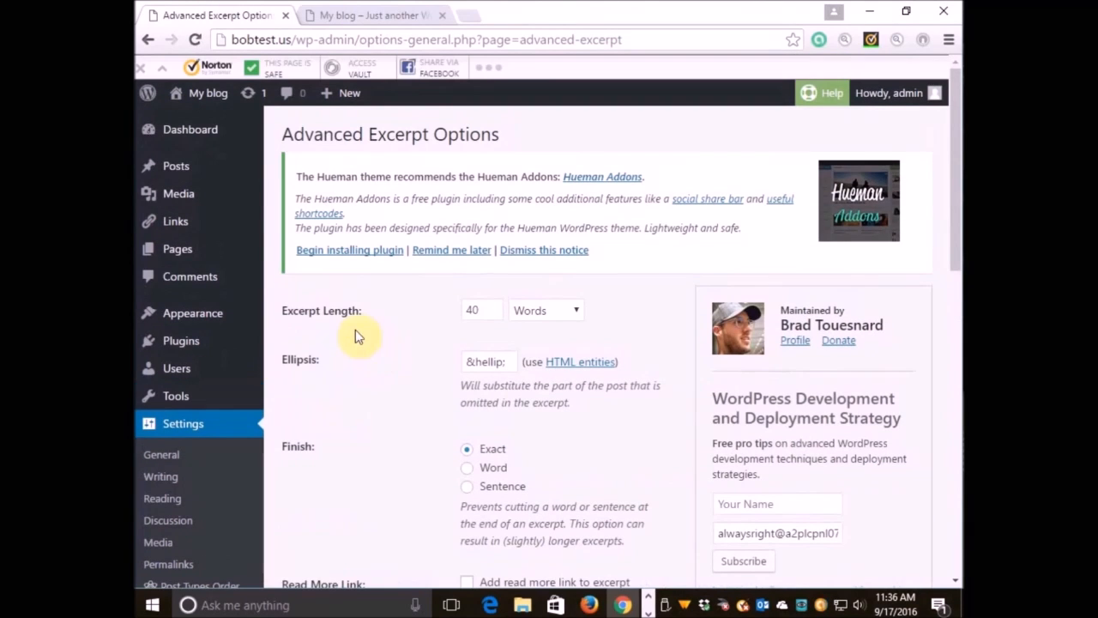
Set the excerpt length to 9999 words in the Advanced Excerpt options
{"action": "left_click", "coordinate": [473, 310]}
{"action": "left_click_drag", "start_coordinate": [472, 310], "coordinate": [460, 316]}
{"action": "type", "text": "9999"}
Set the Strip Tags option to remove all tags except the following
{"action": "left_click_drag", "start_coordinate": [952, 191], "coordinate": [948, 280]}
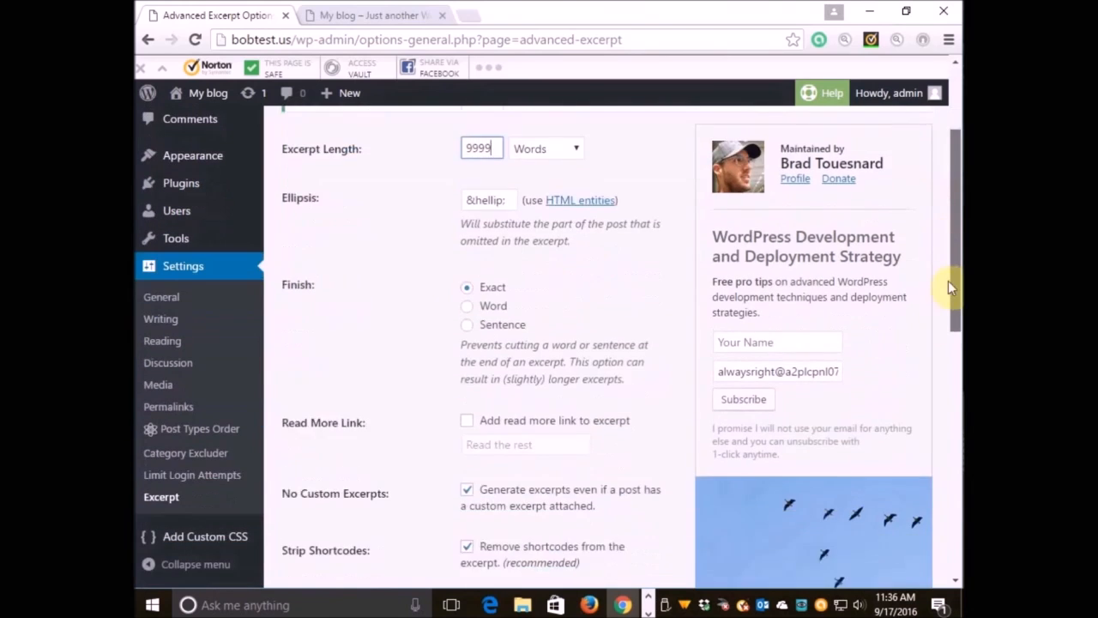
{"action": "scroll", "coordinate": [948, 280], "scroll_direction": "down", "scroll_amount": 3}
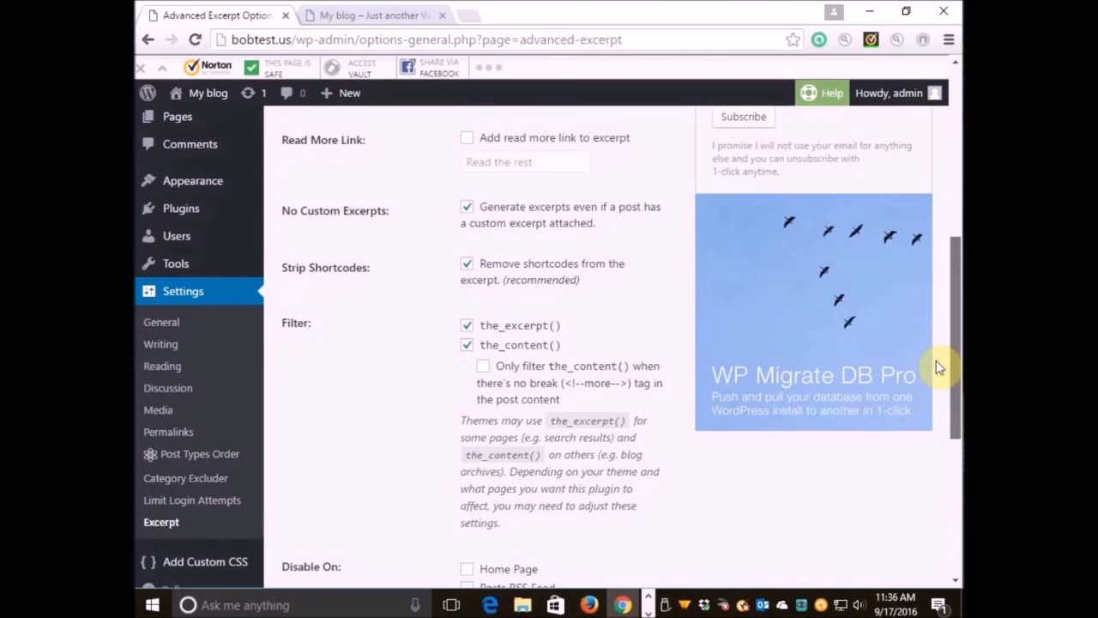
{"action": "scroll", "coordinate": [935, 381], "scroll_direction": "down", "scroll_amount": 3}
{"action": "scroll", "coordinate": [930, 491], "scroll_direction": "down", "scroll_amount": 1}
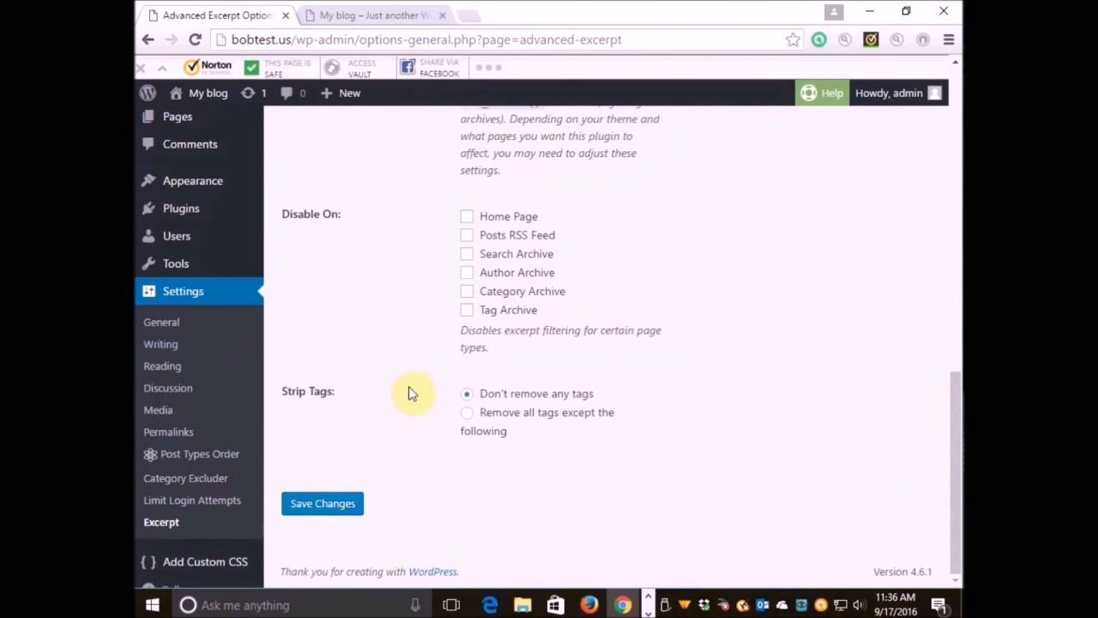
{"action": "left_click", "coordinate": [468, 424]}
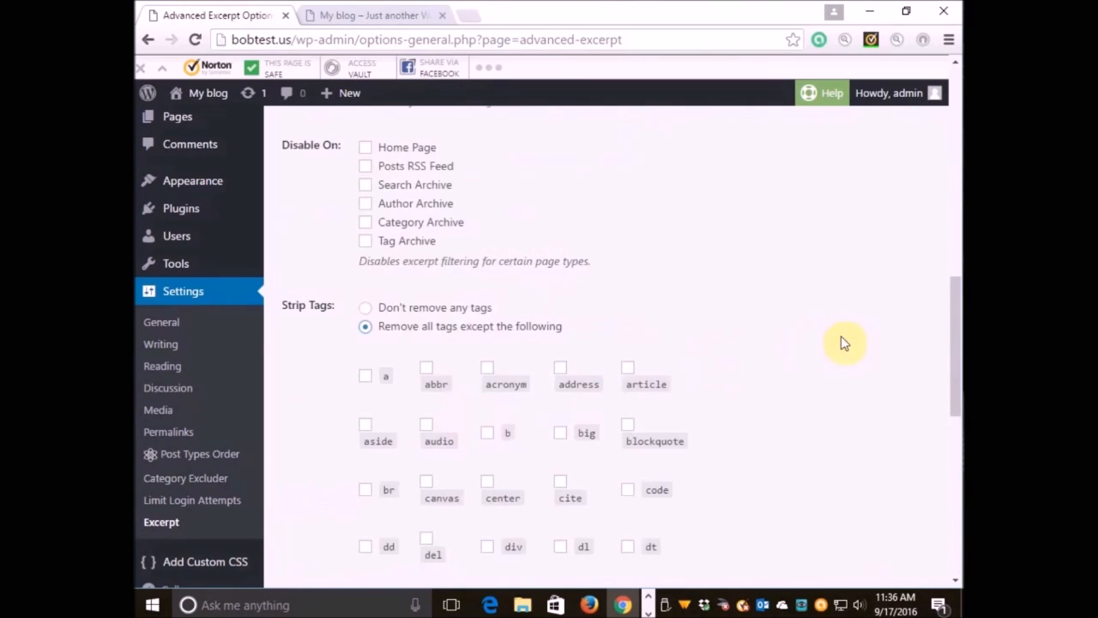
Mark all the listed tags from a to video as kept, except h1 and img, and save the excerpt options
{"action": "left_click_drag", "start_coordinate": [955, 361], "coordinate": [959, 414]}
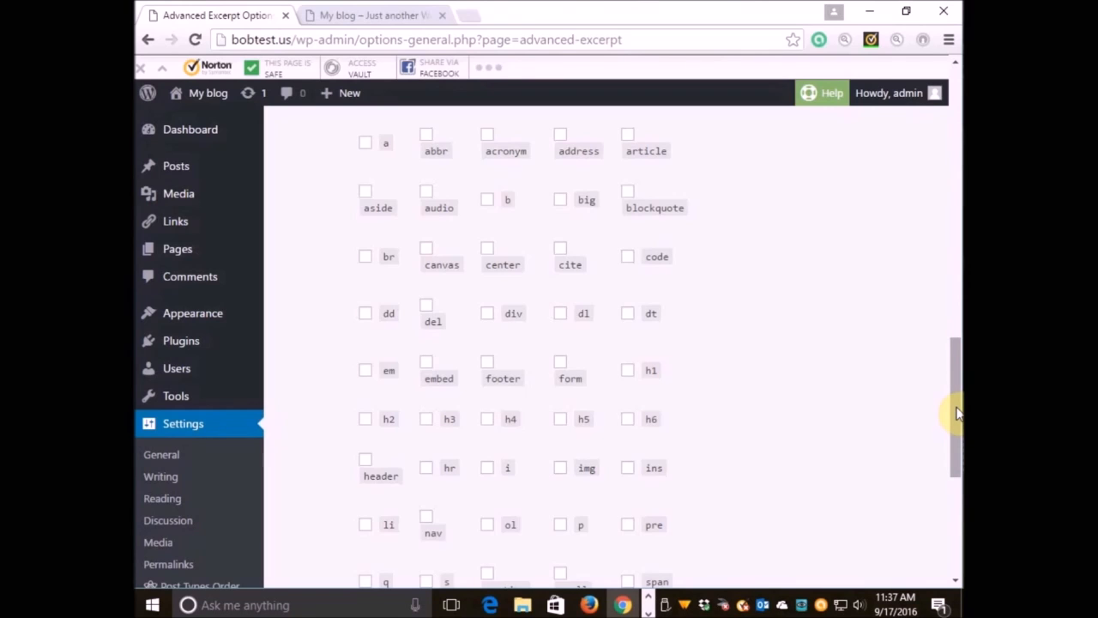
{"action": "left_click", "coordinate": [365, 143]}
{"action": "left_click", "coordinate": [426, 135]}
{"action": "left_click", "coordinate": [488, 135]}
{"action": "left_click", "coordinate": [560, 135]}
{"action": "left_click", "coordinate": [627, 134]}
{"action": "left_click", "coordinate": [627, 191]}
{"action": "left_click", "coordinate": [560, 199]}
{"action": "left_click", "coordinate": [487, 200]}
{"action": "left_click", "coordinate": [365, 313]}
{"action": "left_click", "coordinate": [426, 305]}
{"action": "left_click", "coordinate": [487, 313]}
{"action": "left_click", "coordinate": [560, 313]}
{"action": "left_click", "coordinate": [628, 313]}
{"action": "left_click", "coordinate": [365, 371]}
{"action": "left_click", "coordinate": [427, 362]}
{"action": "left_click", "coordinate": [487, 362]}
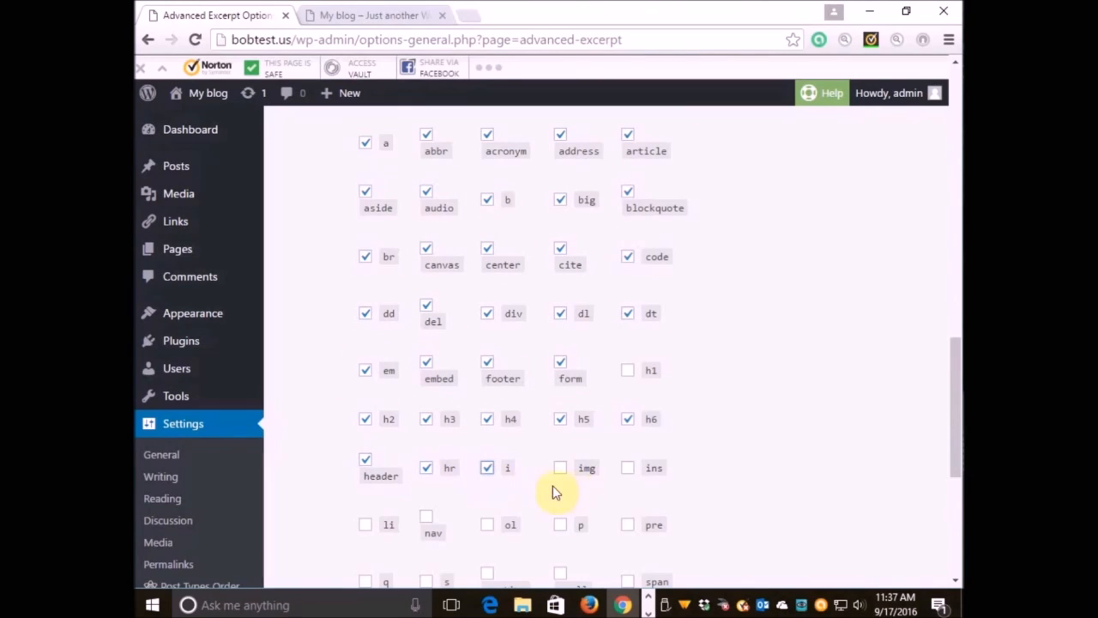
{"action": "left_click", "coordinate": [628, 468]}
{"action": "left_click", "coordinate": [365, 524]}
{"action": "left_click", "coordinate": [426, 516]}
{"action": "left_click", "coordinate": [487, 524]}
{"action": "left_click", "coordinate": [560, 524]}
{"action": "left_click", "coordinate": [628, 524]}
{"action": "left_click_drag", "start_coordinate": [954, 434], "coordinate": [954, 506]}
{"action": "left_click", "coordinate": [628, 364]}
{"action": "left_click", "coordinate": [365, 413]}
{"action": "left_click", "coordinate": [426, 422]}
{"action": "left_click", "coordinate": [487, 412]}
{"action": "left_click", "coordinate": [560, 421]}
{"action": "left_click", "coordinate": [628, 421]}
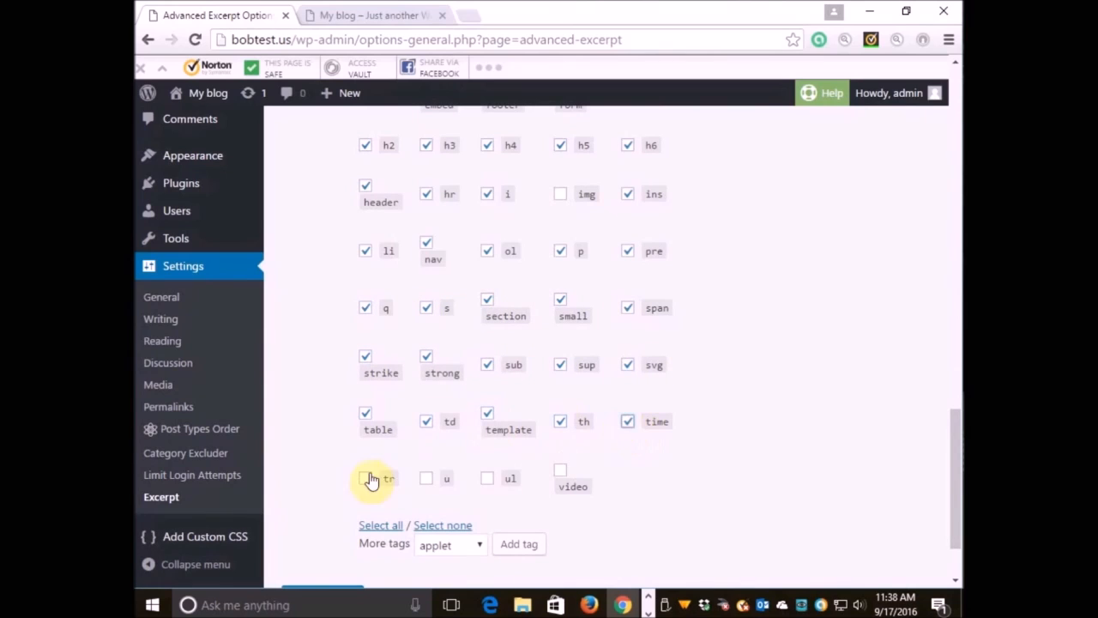
{"action": "left_click", "coordinate": [366, 478]}
{"action": "left_click", "coordinate": [560, 470]}
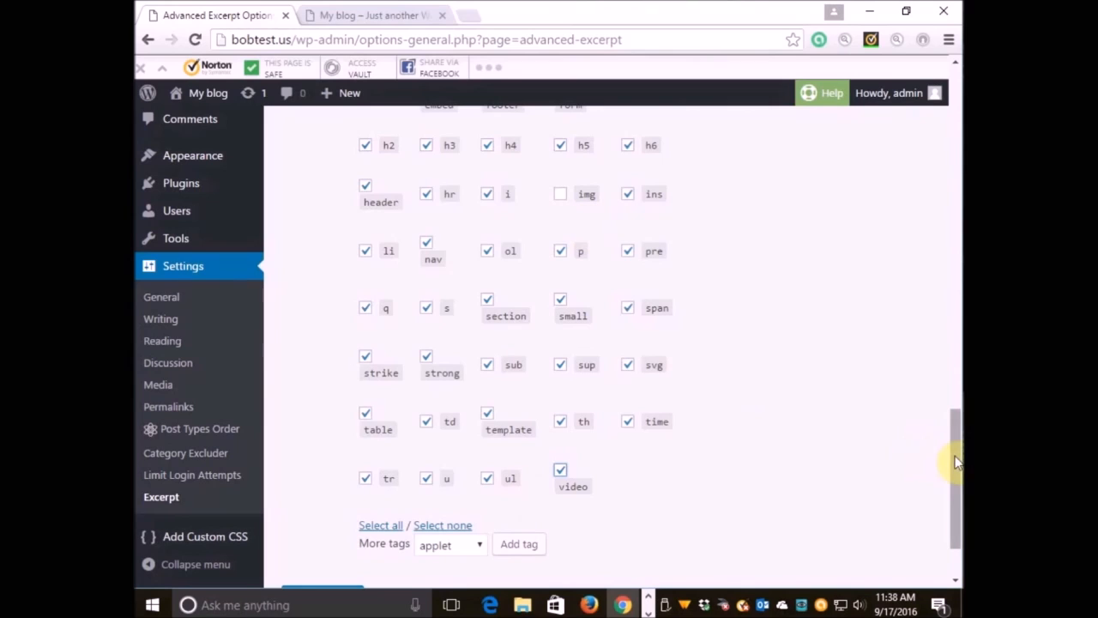
{"action": "left_click_drag", "start_coordinate": [953, 460], "coordinate": [958, 527]}
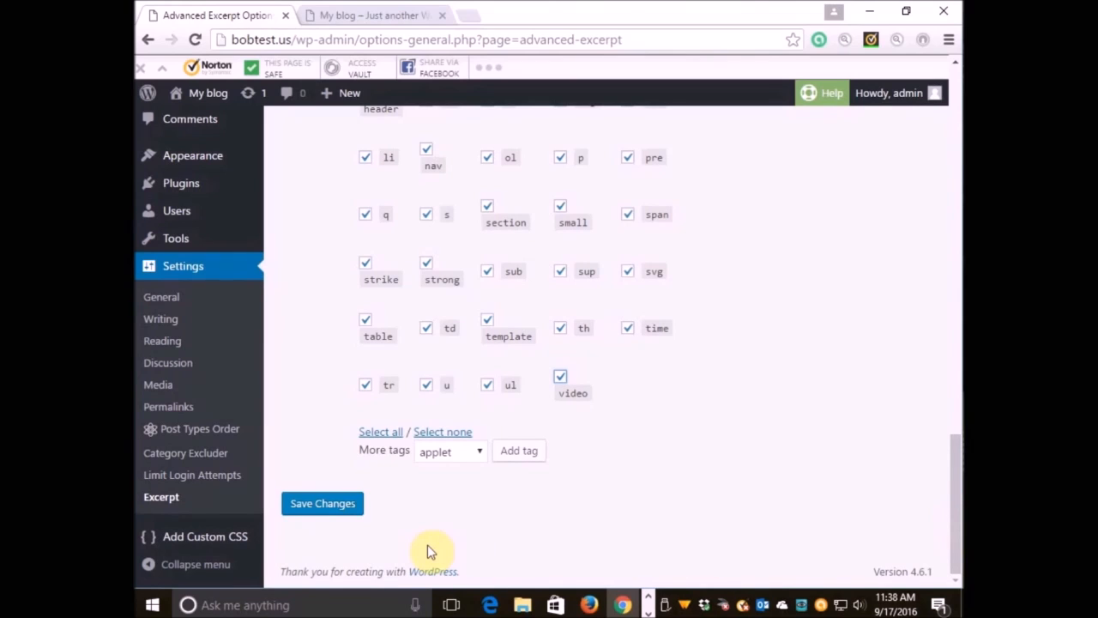
{"action": "left_click", "coordinate": [334, 508]}
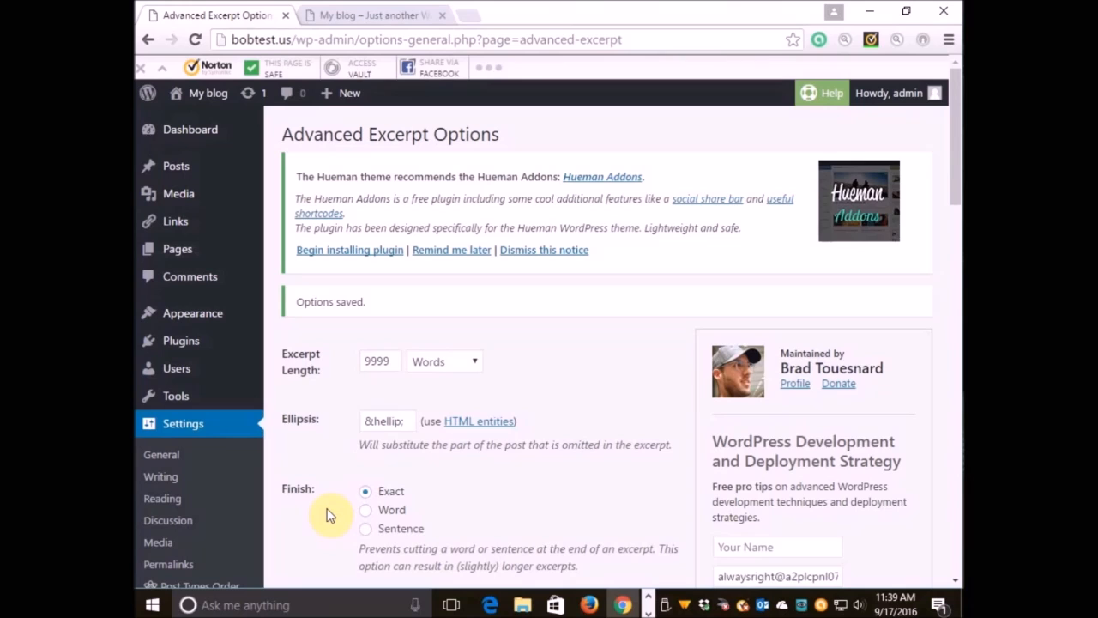
Reload the bobtest.us homepage and check how much text of the "I am a Technophile" post is shown
{"action": "left_click", "coordinate": [357, 17]}
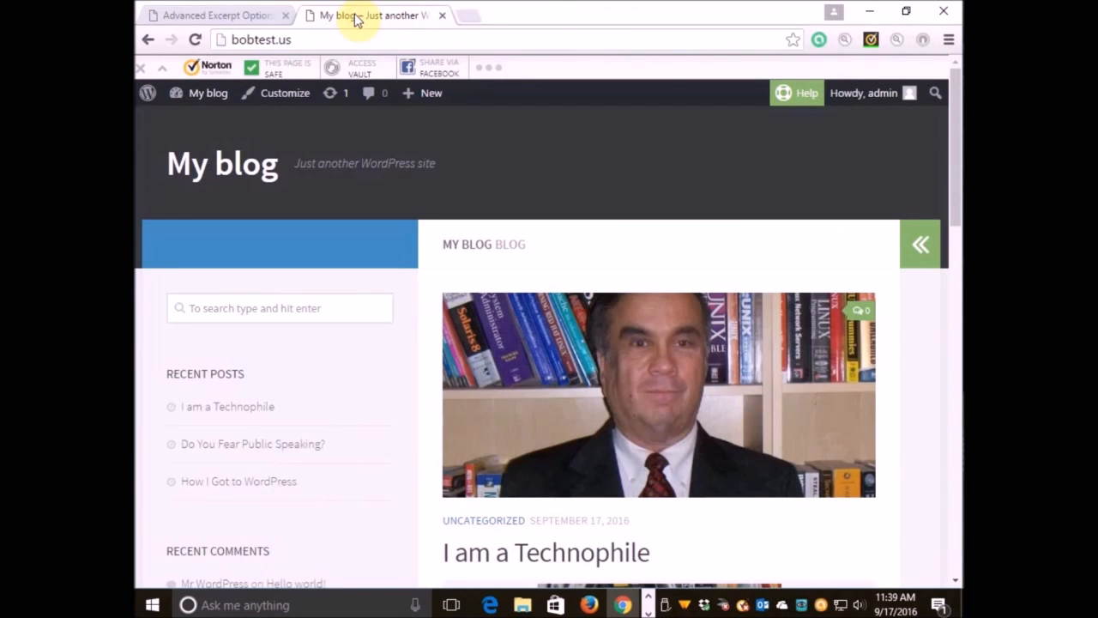
{"action": "left_click", "coordinate": [195, 43]}
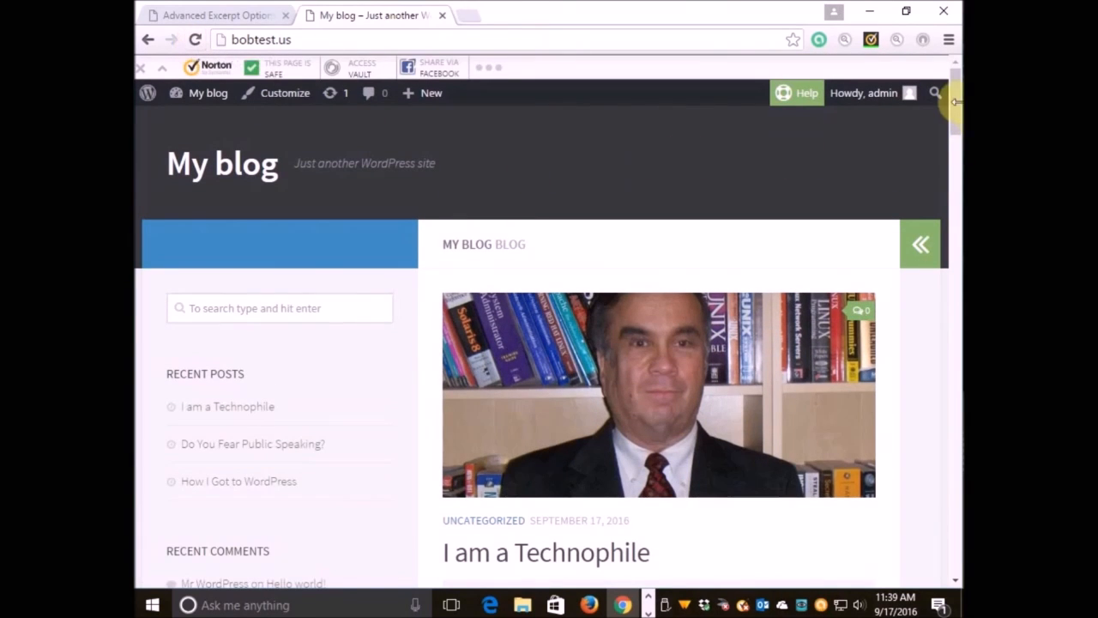
{"action": "left_click_drag", "start_coordinate": [957, 106], "coordinate": [956, 135]}
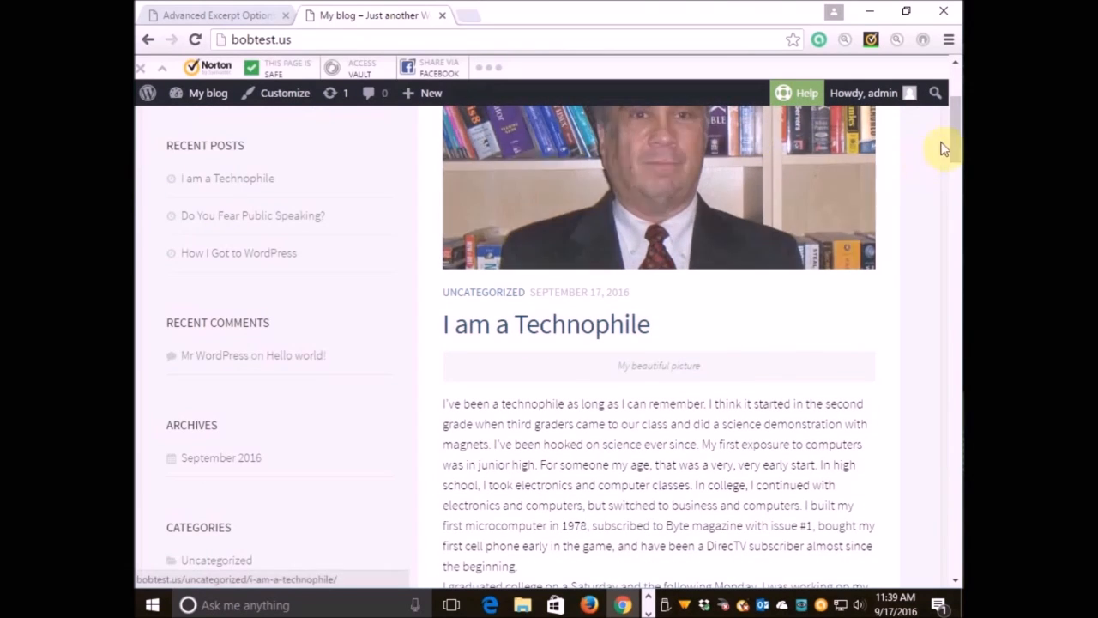
{"action": "left_click_drag", "start_coordinate": [959, 140], "coordinate": [960, 204]}
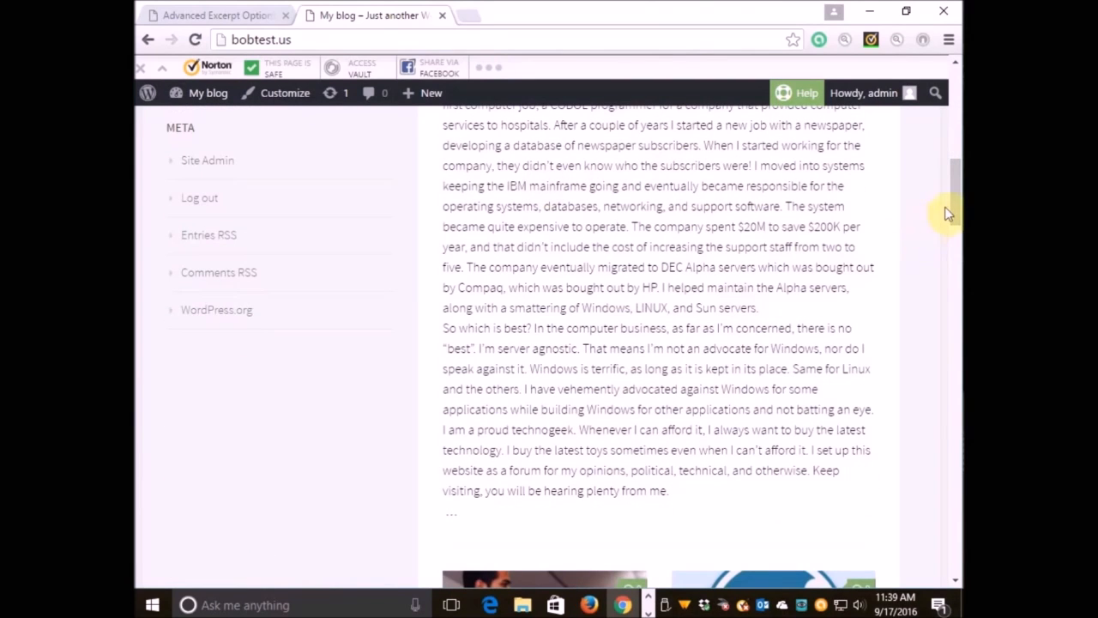
{"action": "left_click_drag", "start_coordinate": [956, 184], "coordinate": [921, 99]}
{"action": "mouse_move", "coordinate": [920, 102]}
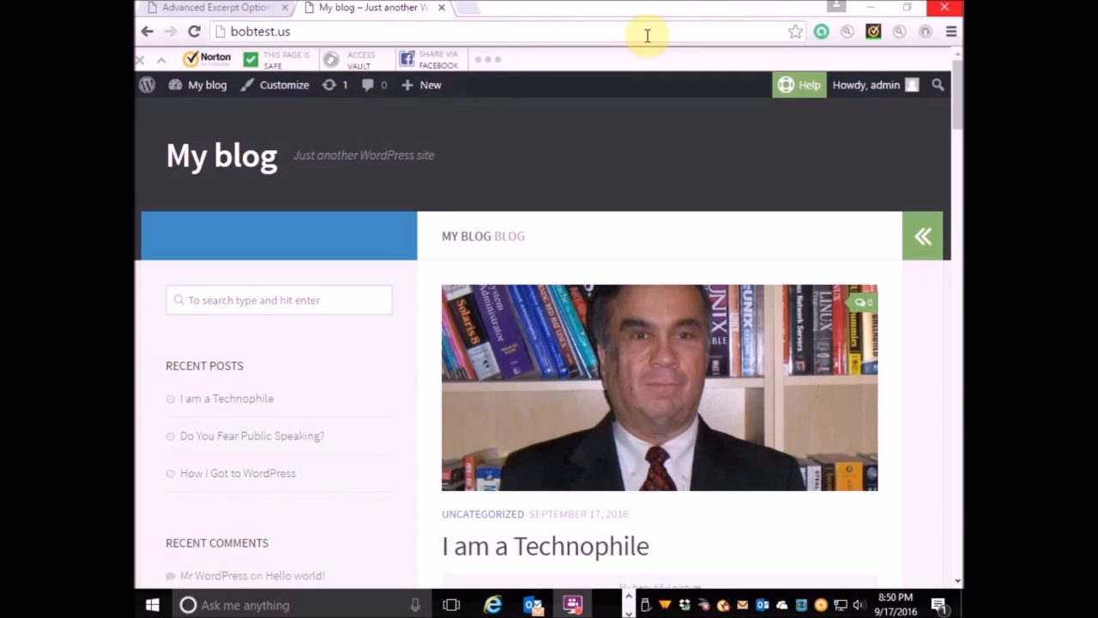
Return to the site administration, open the post categories, and enter Thumbnails as both name and slug of a new category
{"action": "left_click", "coordinate": [176, 9]}
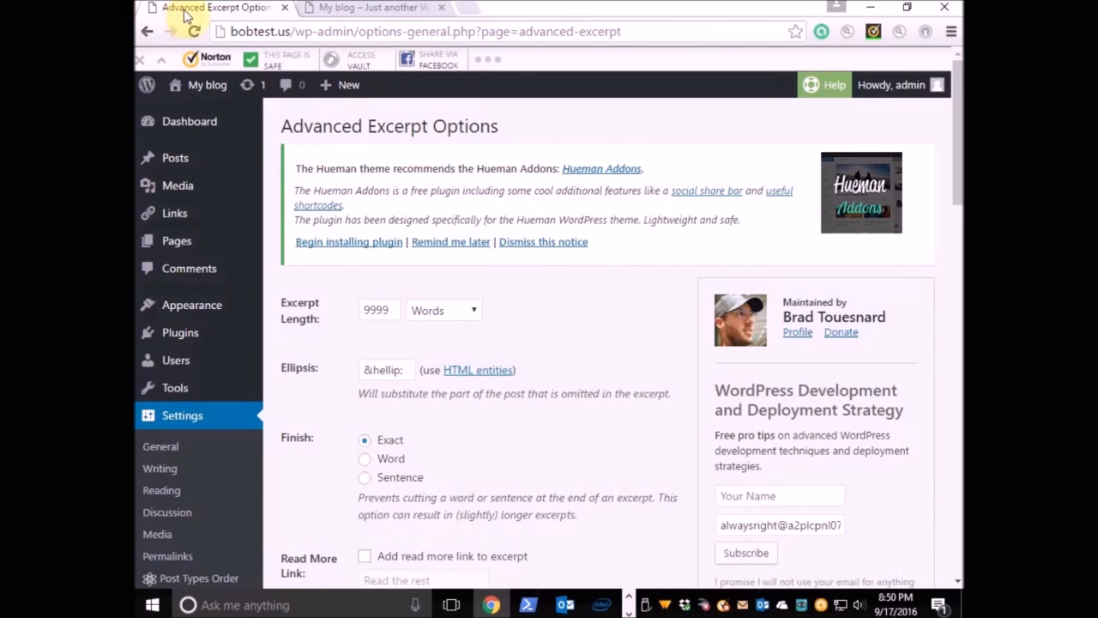
{"action": "mouse_move", "coordinate": [170, 163]}
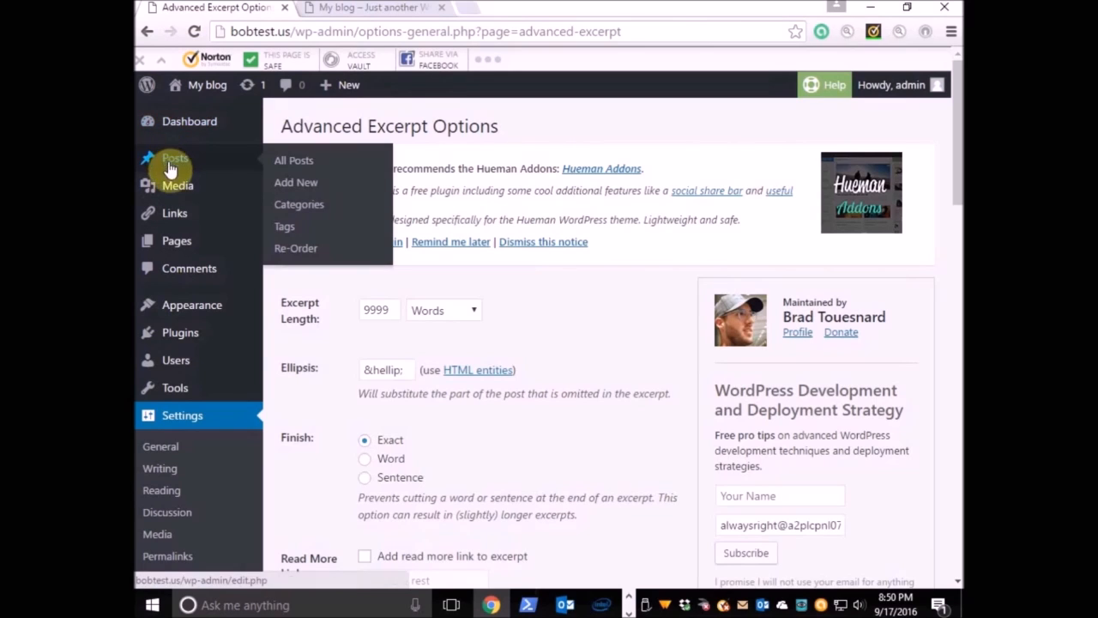
{"action": "left_click", "coordinate": [309, 207]}
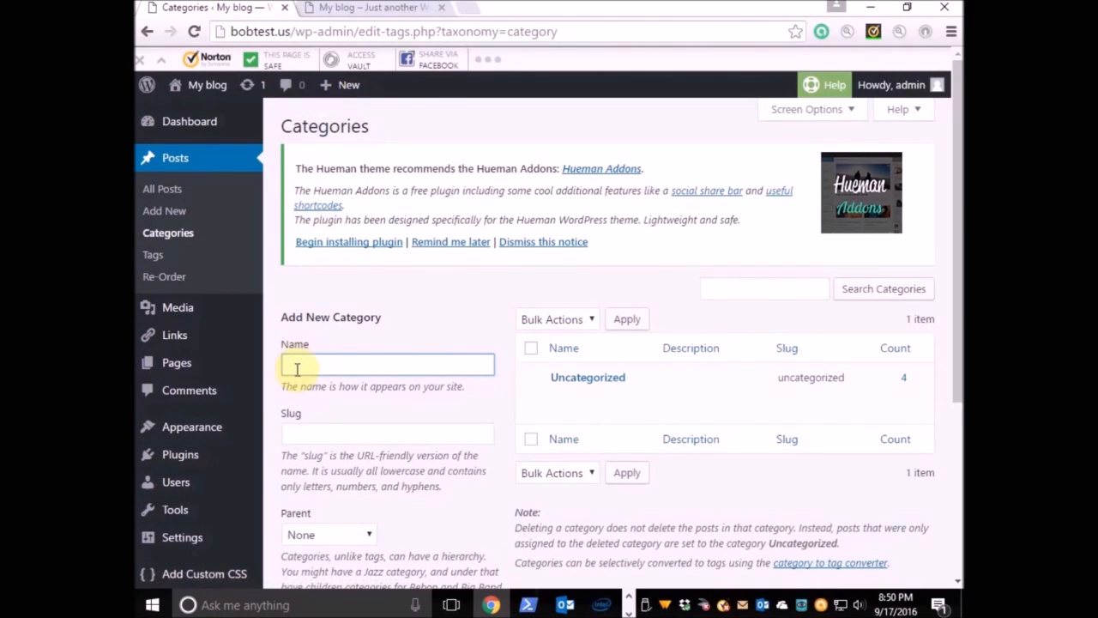
{"action": "type", "text": "Thumbnails"}
{"action": "left_click_drag", "start_coordinate": [346, 367], "coordinate": [284, 367]}
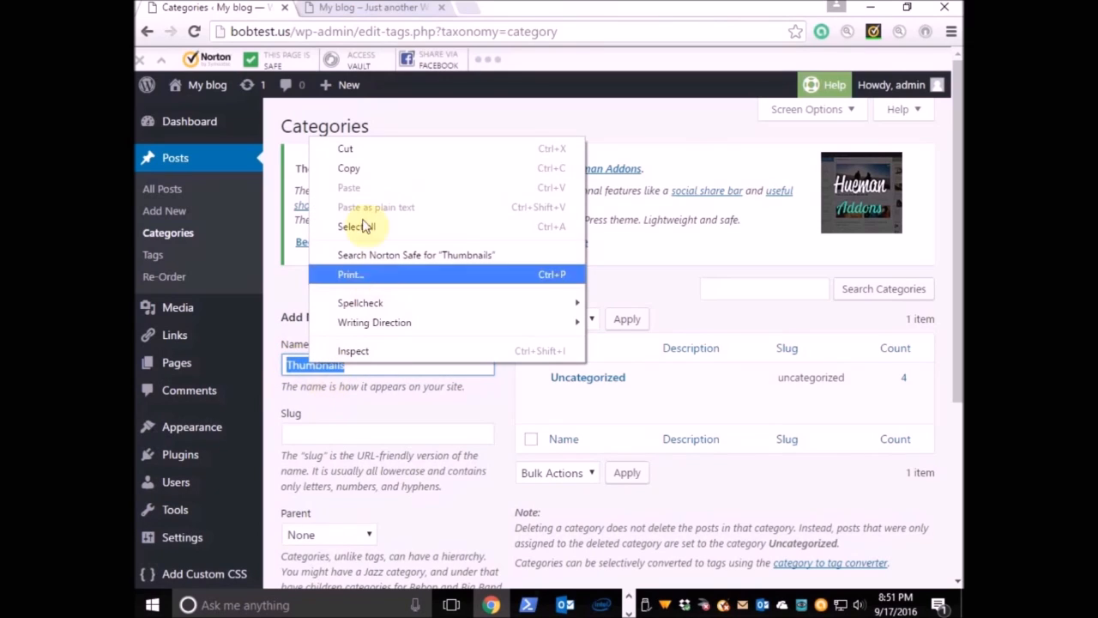
{"action": "left_click", "coordinate": [359, 168]}
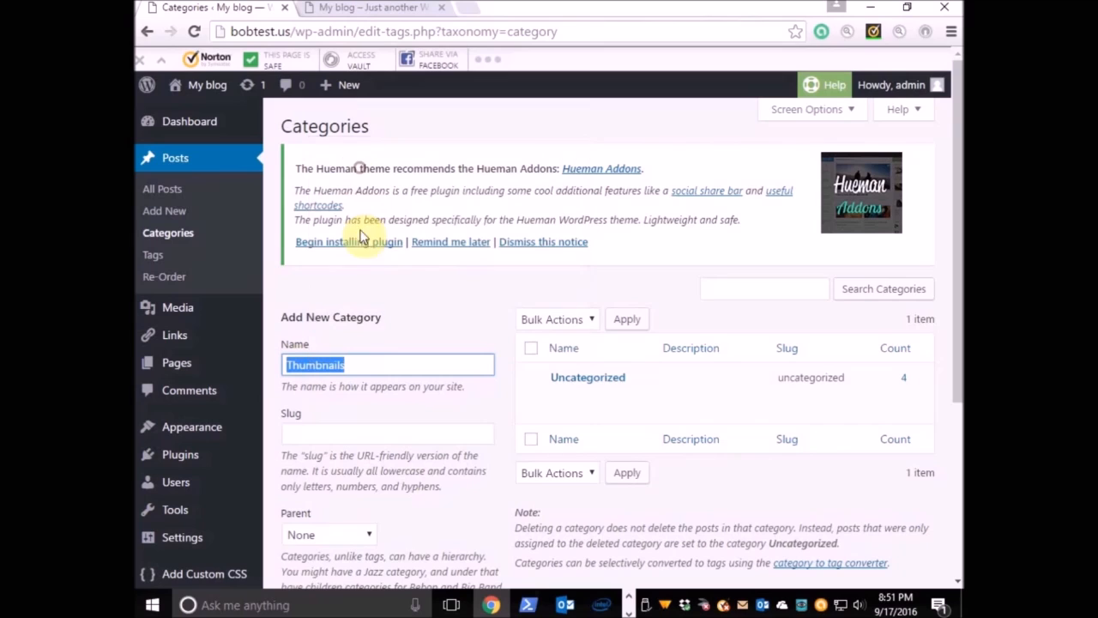
{"action": "left_click", "coordinate": [306, 431]}
{"action": "right_click", "coordinate": [306, 429]}
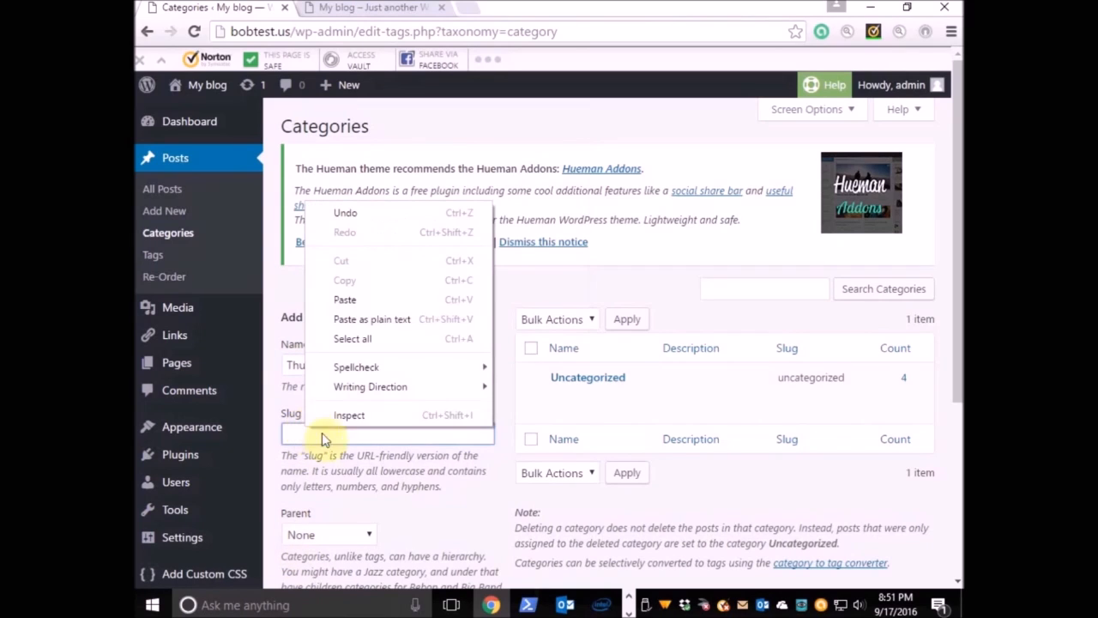
{"action": "left_click", "coordinate": [372, 299]}
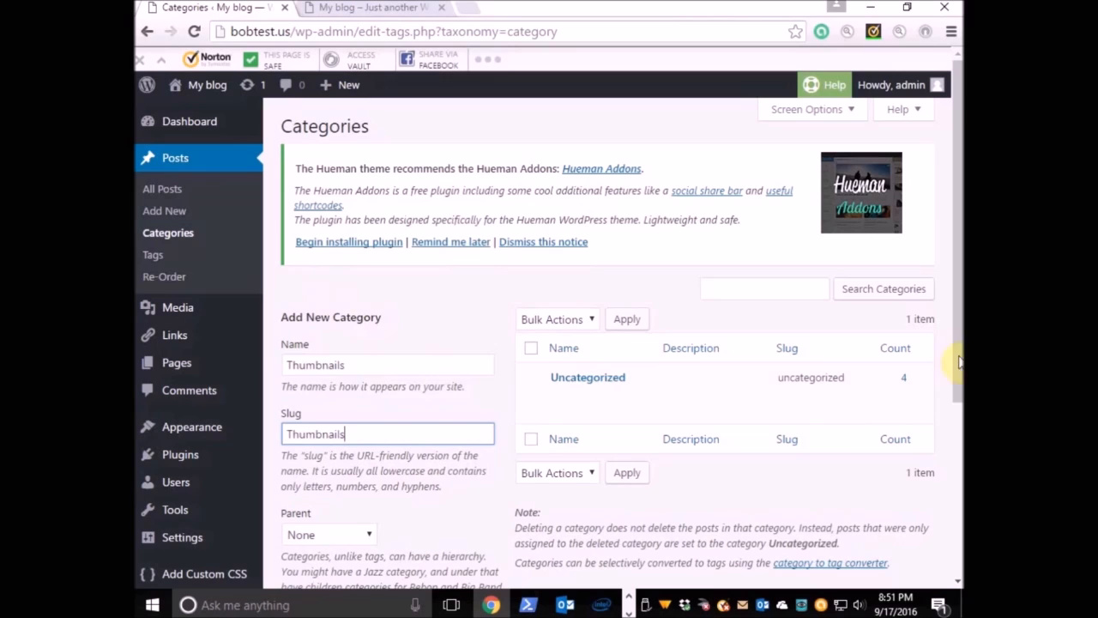
Give the new category the description "For thumbnails on homepage" and add it
{"action": "left_click_drag", "start_coordinate": [958, 362], "coordinate": [956, 532]}
{"action": "left_click", "coordinate": [324, 392]}
{"action": "type", "text": "F"}
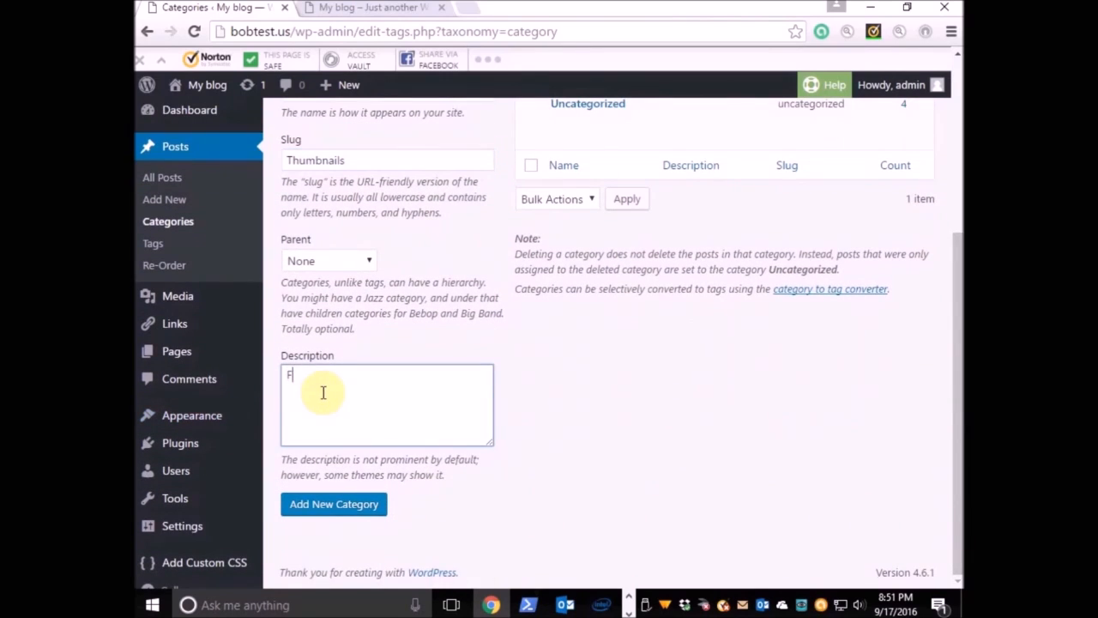
{"action": "type", "text": "or thumbnails on homepage"}
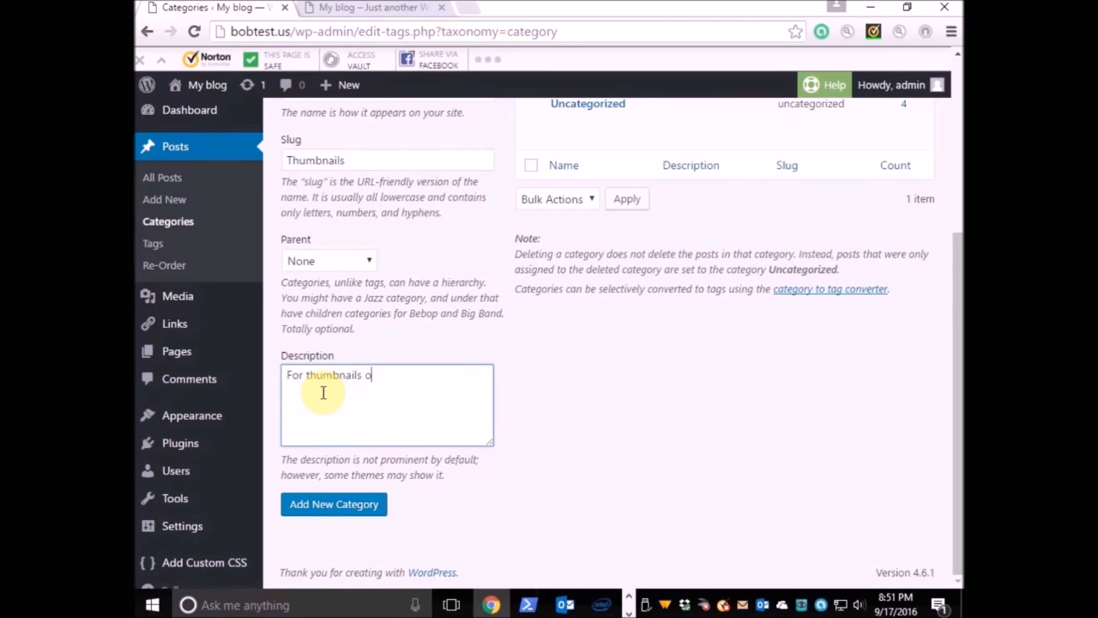
{"action": "left_click", "coordinate": [325, 513]}
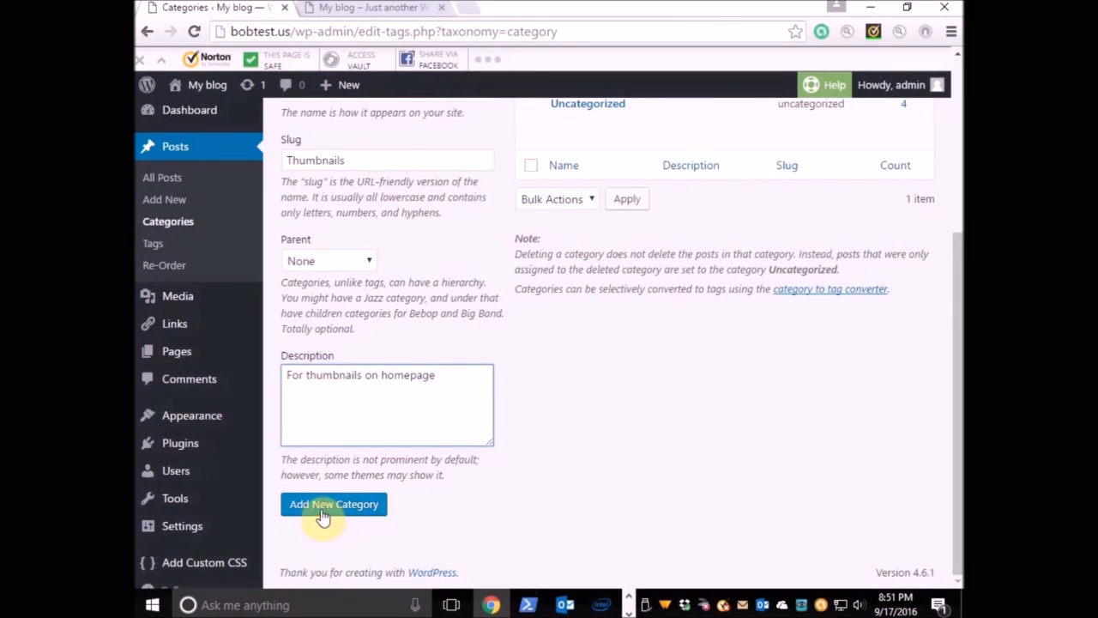
Add another category named "Don't post on homepage" without a slug or description
{"action": "left_click_drag", "start_coordinate": [958, 282], "coordinate": [951, 216]}
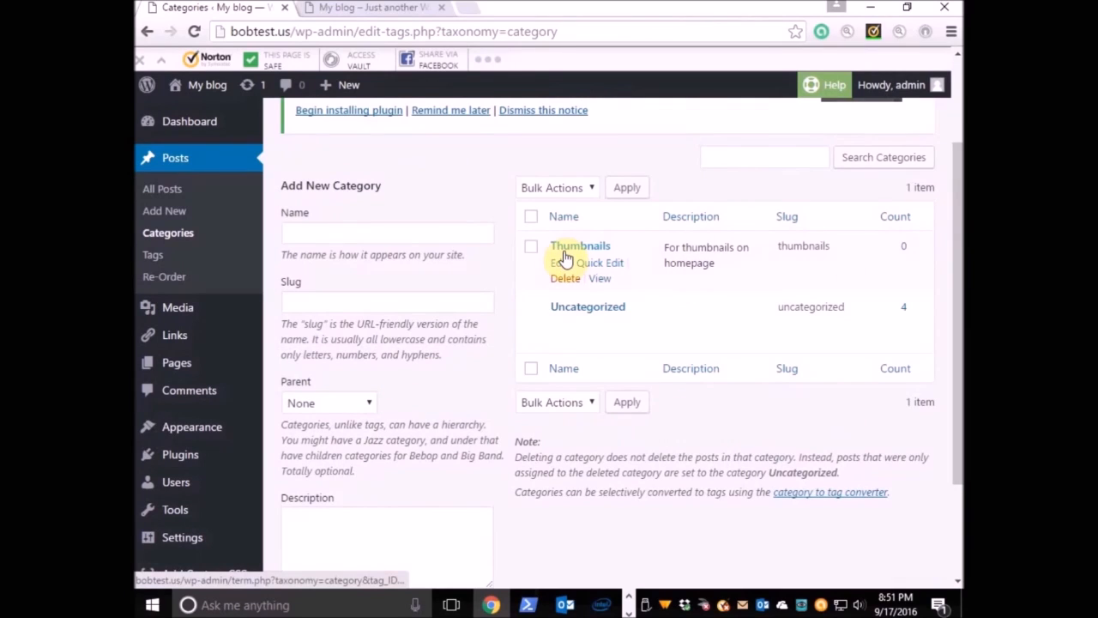
{"action": "left_click", "coordinate": [326, 235]}
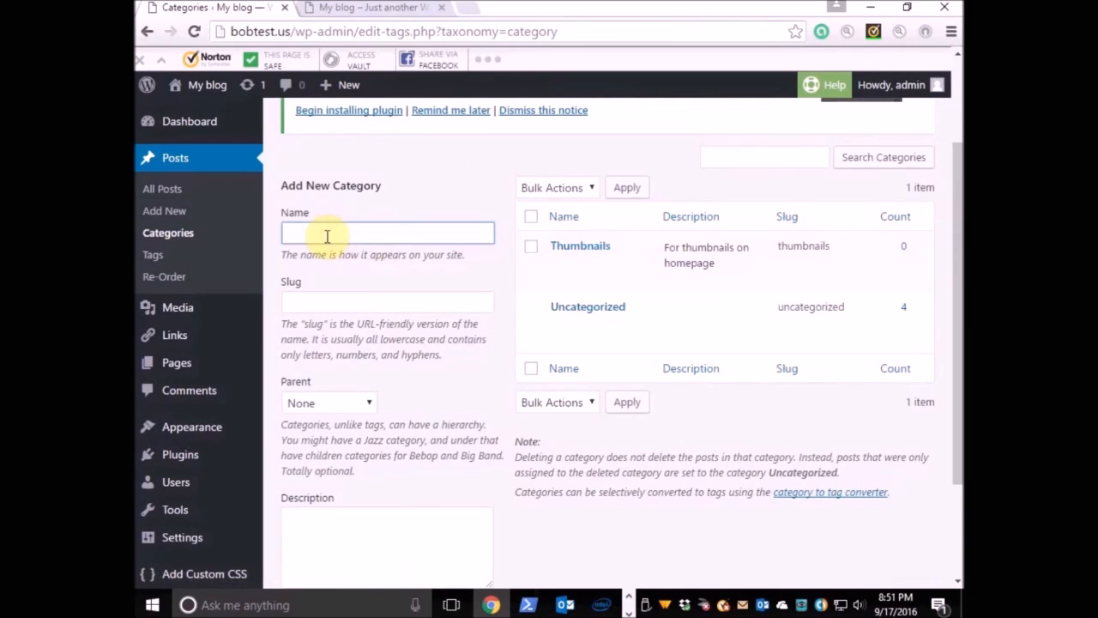
{"action": "type", "text": "Dont post on homepage"}
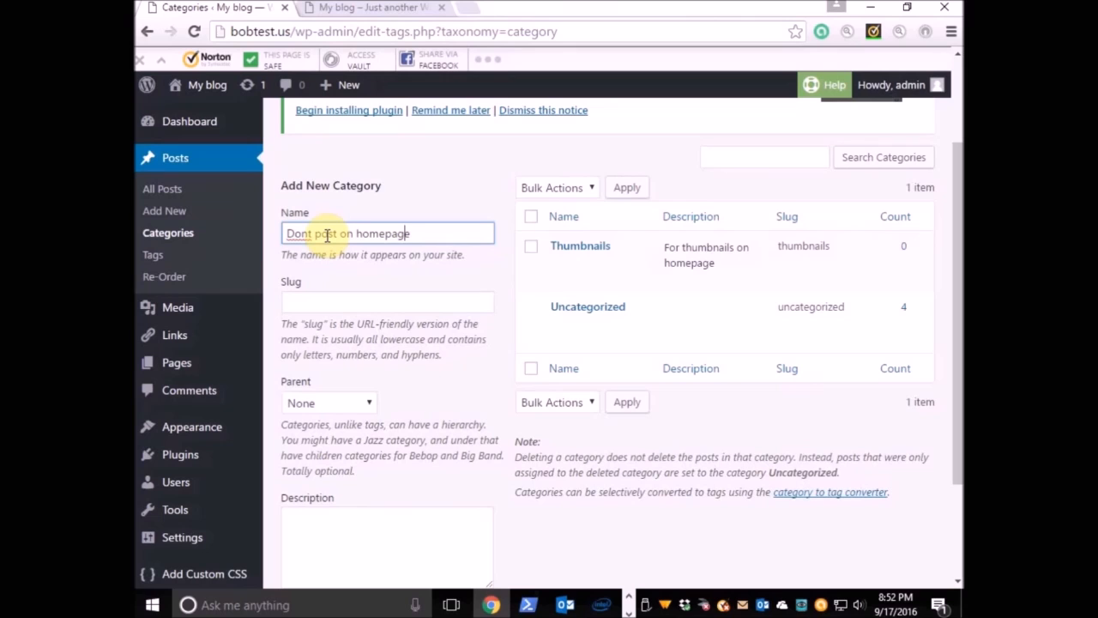
{"action": "key", "text": "Left"}
{"action": "type", "text": "'"}
{"action": "scroll", "coordinate": [947, 296], "scroll_direction": "down", "scroll_amount": 2}
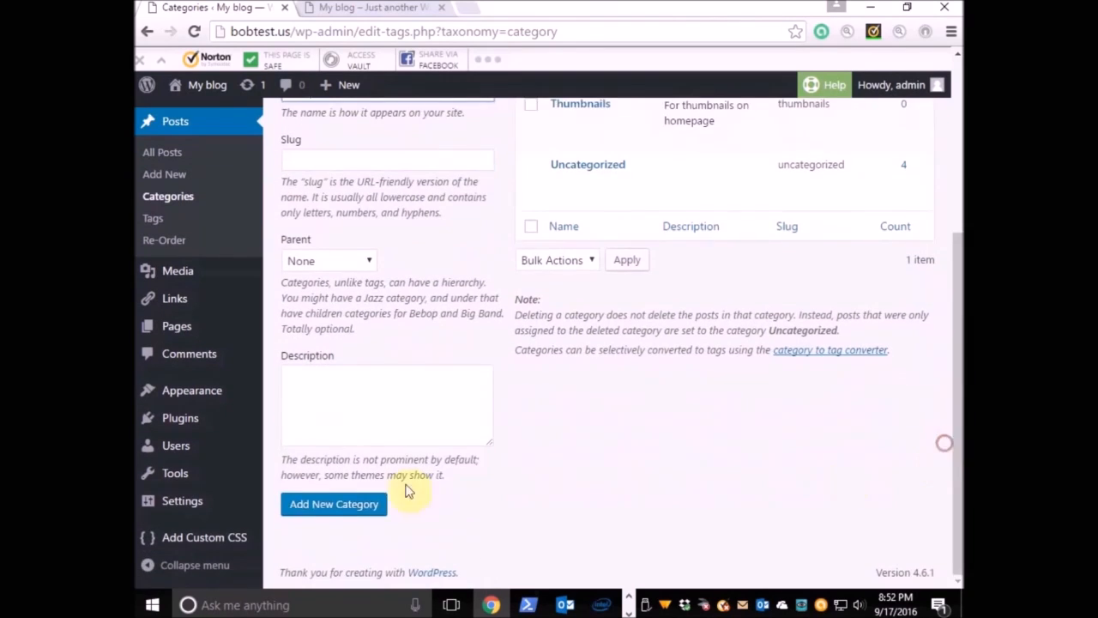
{"action": "left_click", "coordinate": [319, 506]}
{"action": "scroll", "coordinate": [957, 416], "scroll_direction": "up", "scroll_amount": 2}
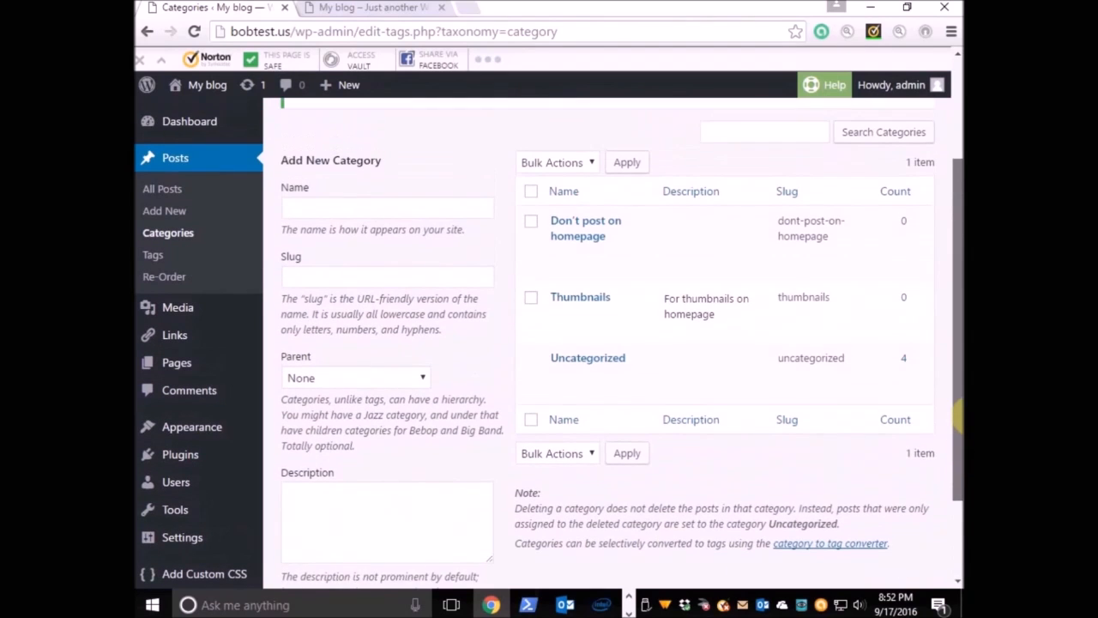
{"action": "scroll", "coordinate": [946, 404], "scroll_direction": "up", "scroll_amount": 2}
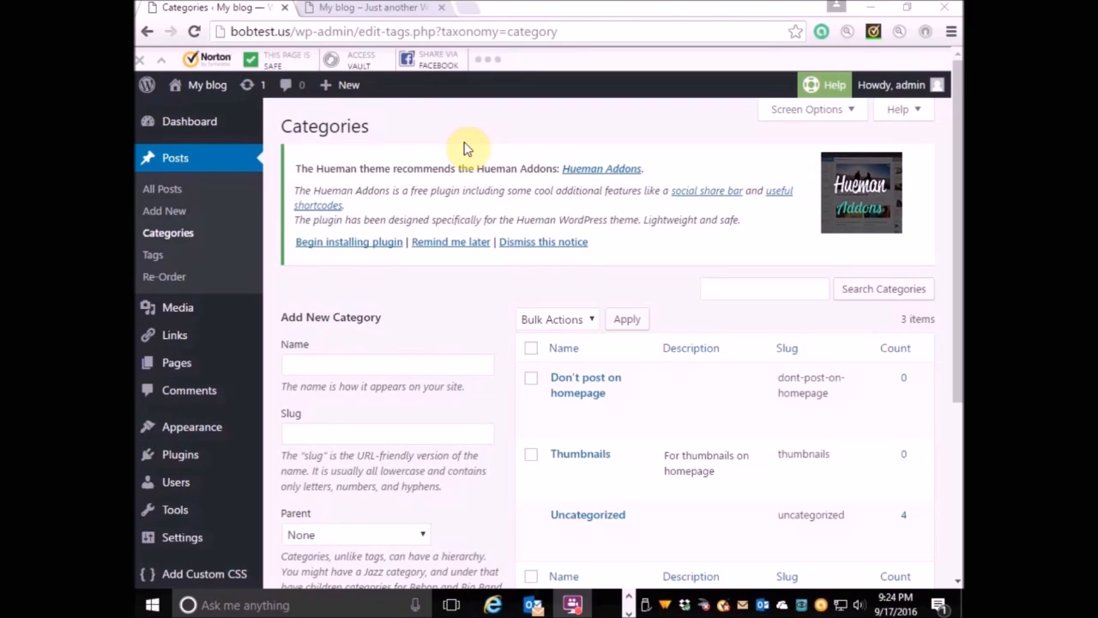
Open the "How I Got to Wordpress" post for editing and assign it to the "Don't post on homepage" and Thumbnails categories
{"action": "left_click", "coordinate": [168, 190]}
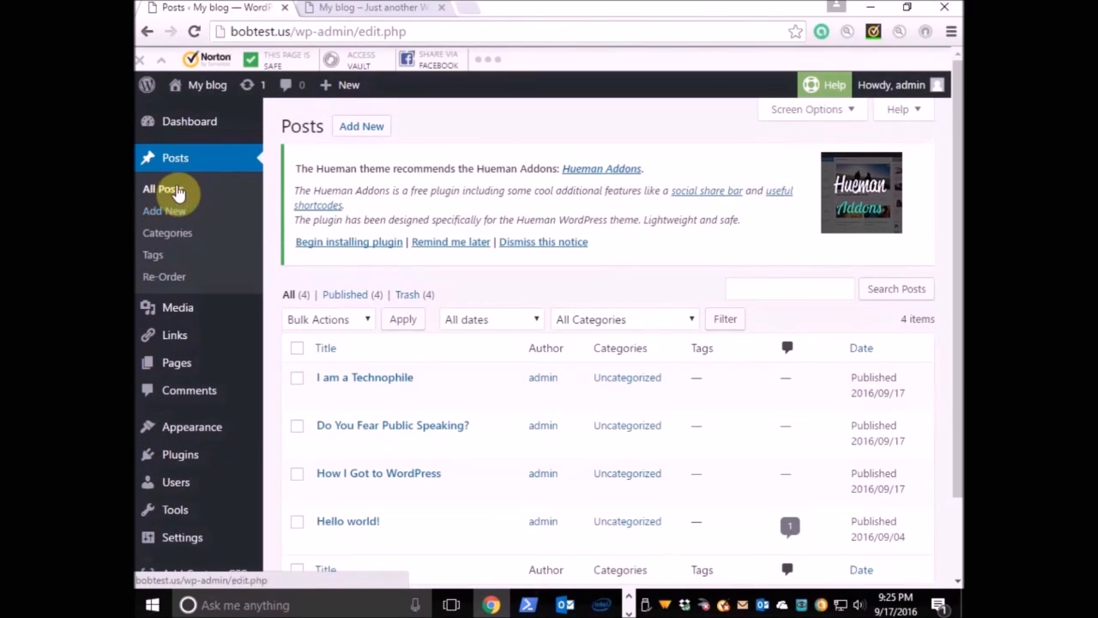
{"action": "left_click", "coordinate": [327, 499]}
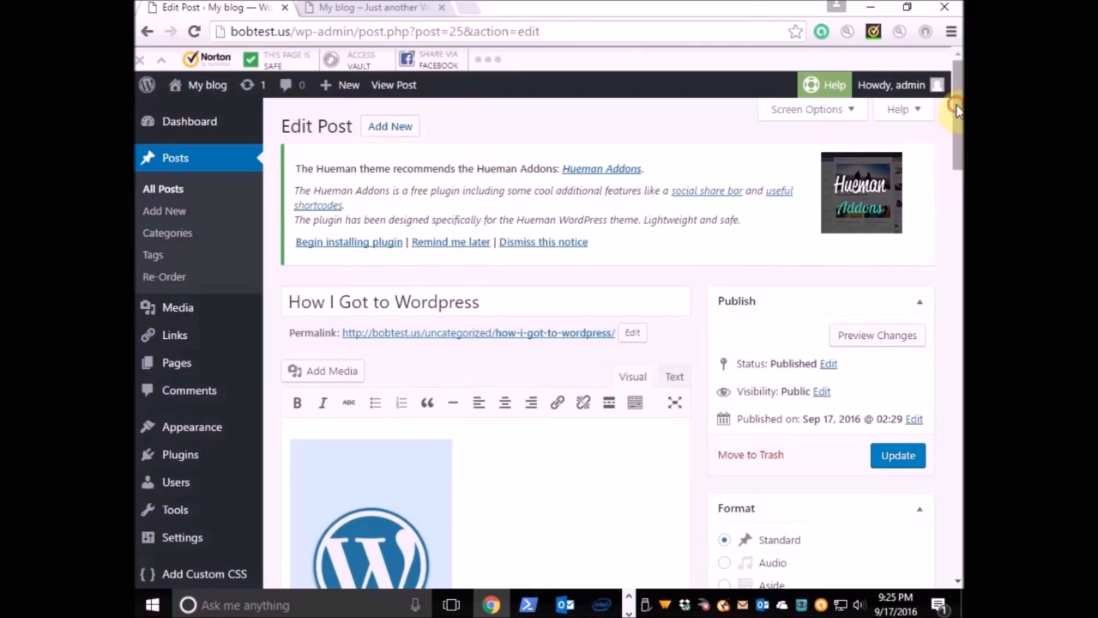
{"action": "scroll", "coordinate": [944, 159], "scroll_direction": "down", "scroll_amount": 5}
{"action": "left_click_drag", "start_coordinate": [958, 201], "coordinate": [959, 243]}
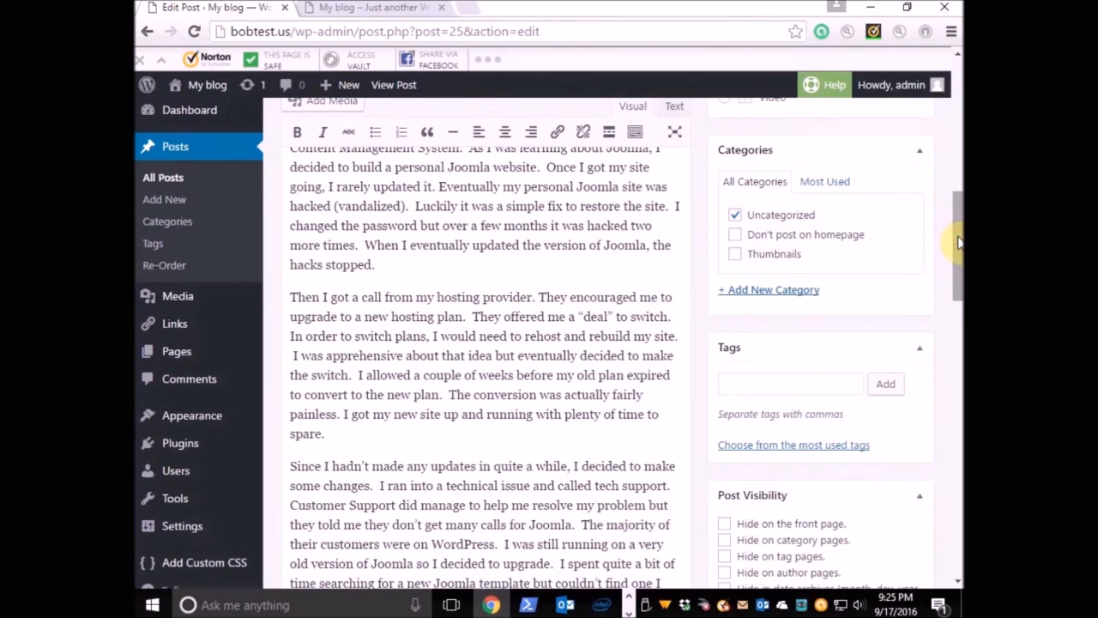
{"action": "left_click", "coordinate": [736, 236]}
{"action": "left_click", "coordinate": [735, 256]}
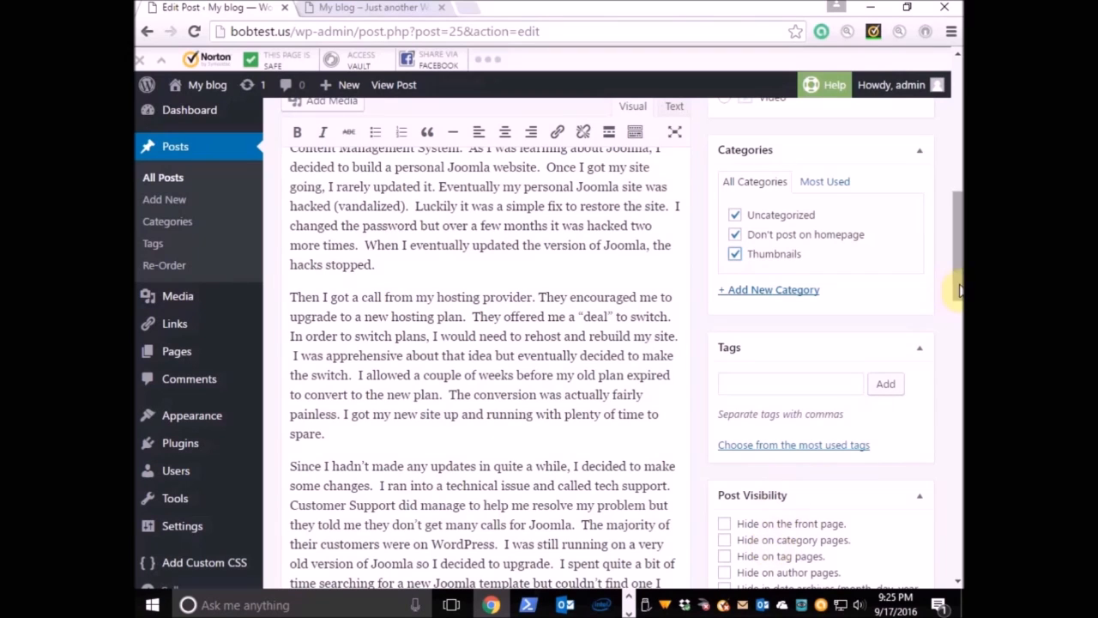
Update the published post to save its new category assignments
{"action": "left_click_drag", "start_coordinate": [958, 283], "coordinate": [958, 197]}
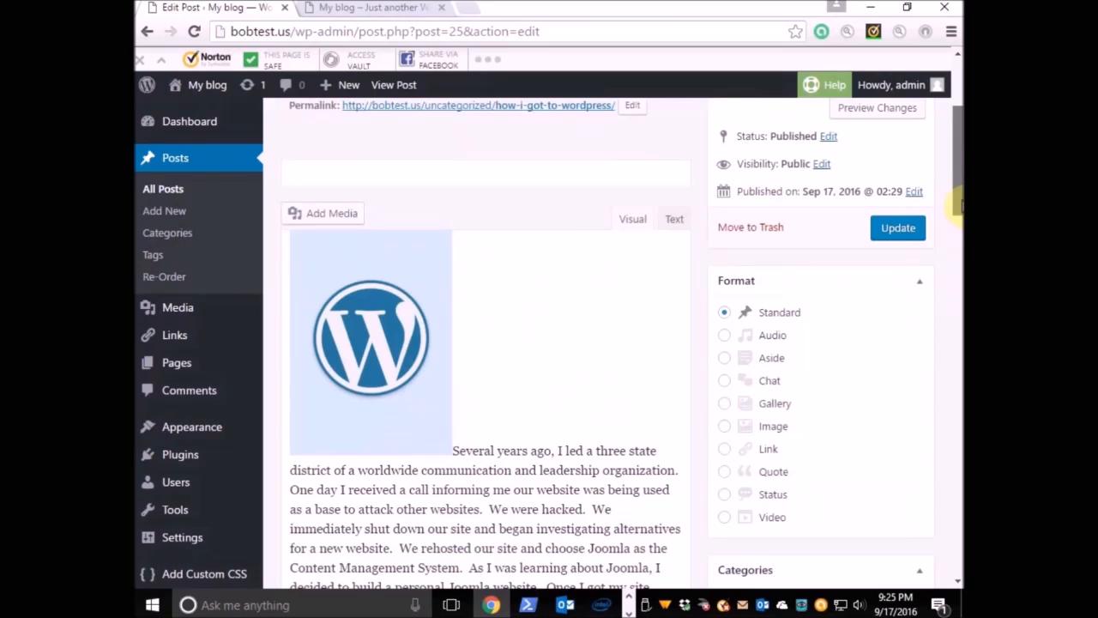
{"action": "left_click", "coordinate": [896, 228]}
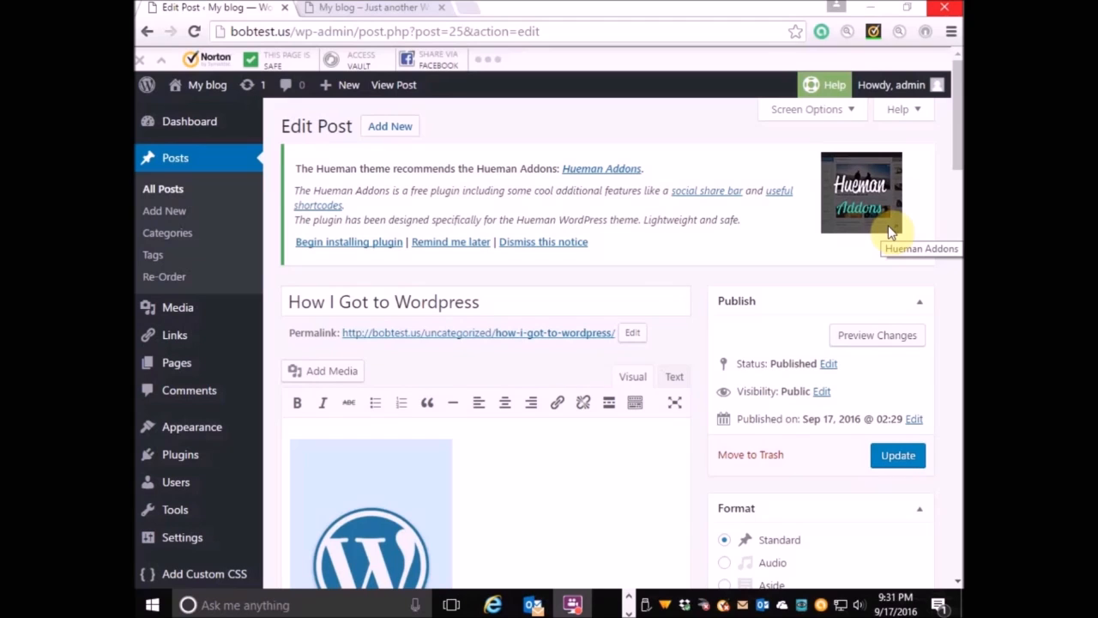
In the Category Excluder settings, exclude the "Don't post on homepage" category from the front page and save the change
{"action": "mouse_move", "coordinate": [165, 545]}
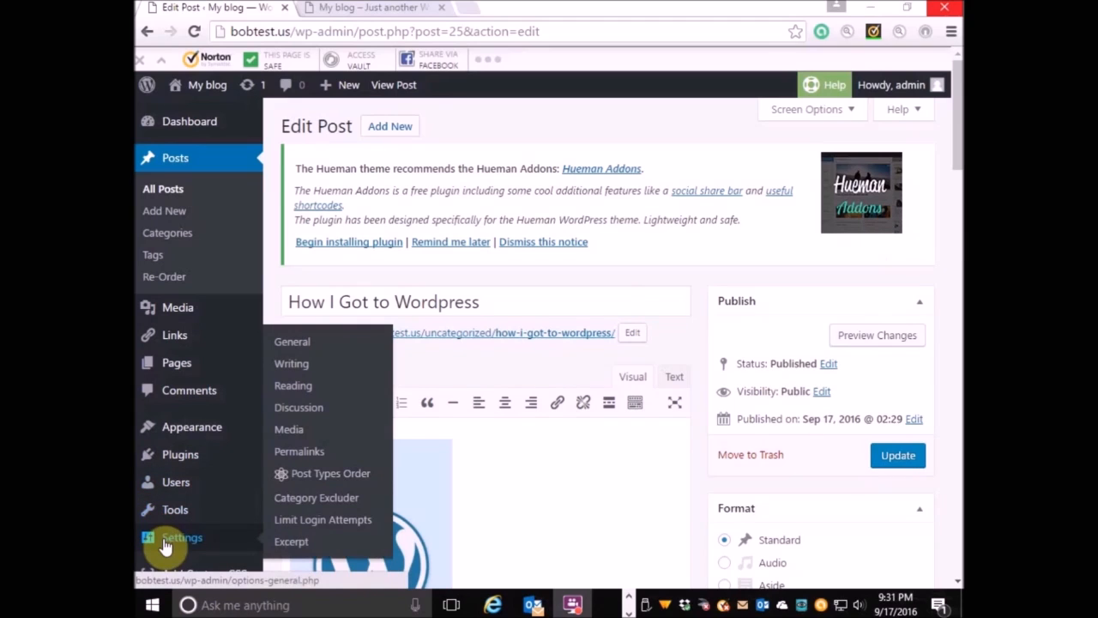
{"action": "left_click", "coordinate": [314, 498]}
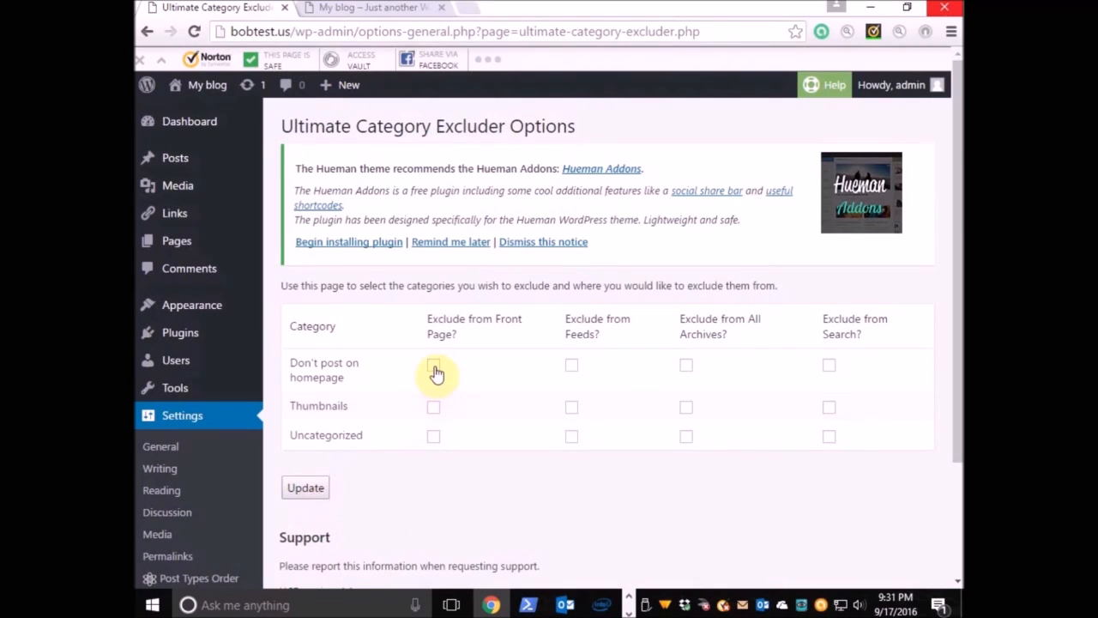
{"action": "left_click", "coordinate": [434, 366]}
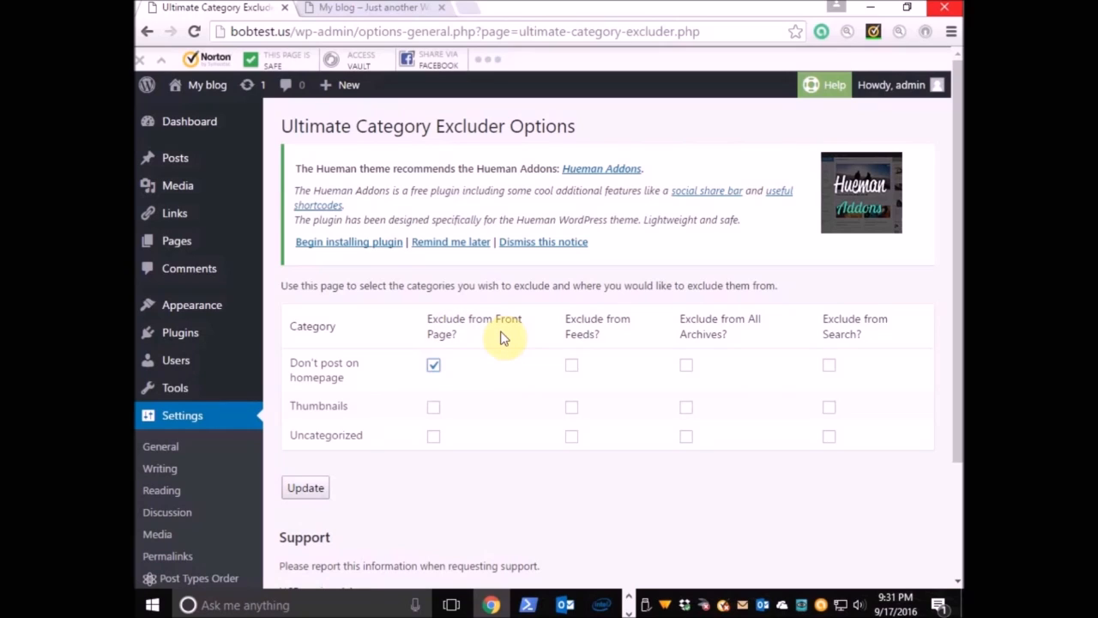
{"action": "left_click", "coordinate": [307, 489]}
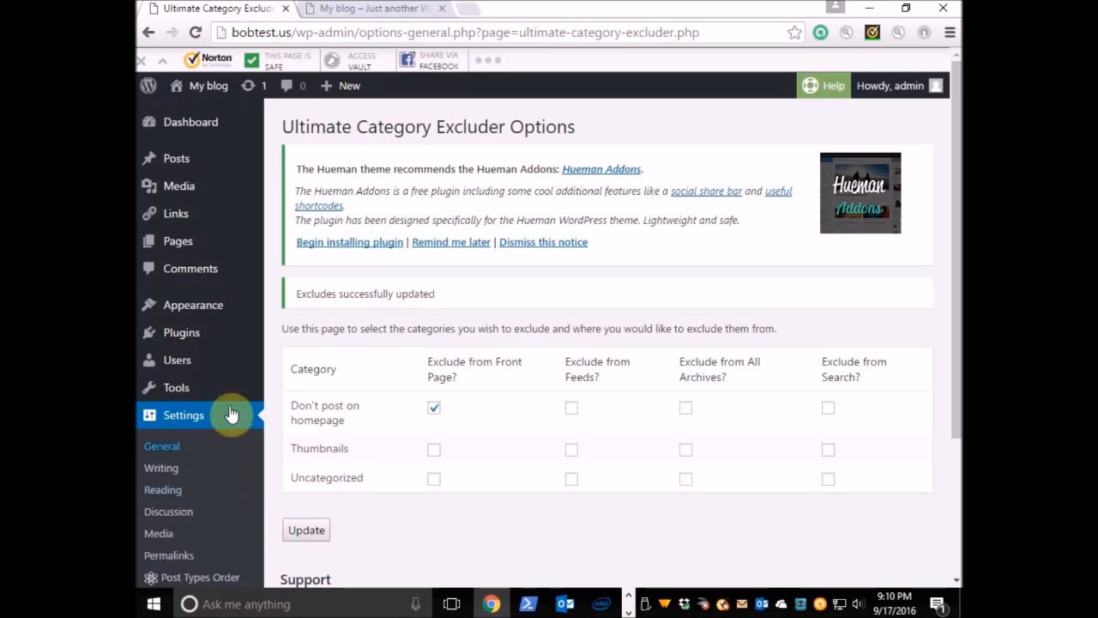
Open the widget management page and add a Hueman Posts widget to the Primary sidebar, above Search
{"action": "mouse_move", "coordinate": [183, 316]}
{"action": "left_click", "coordinate": [284, 353]}
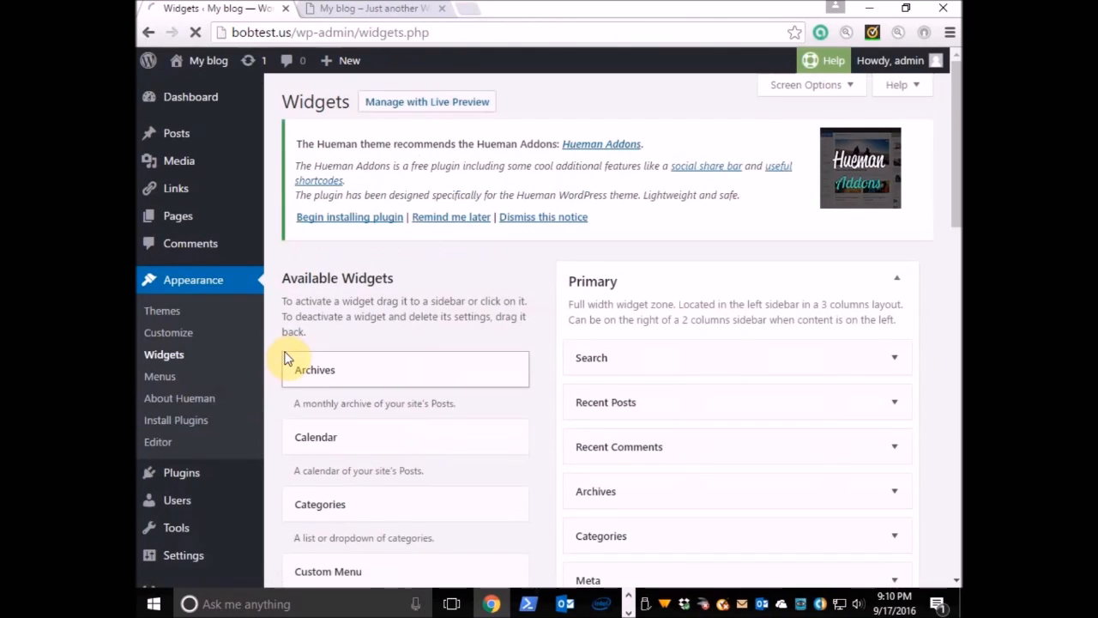
{"action": "left_click_drag", "start_coordinate": [954, 169], "coordinate": [953, 261]}
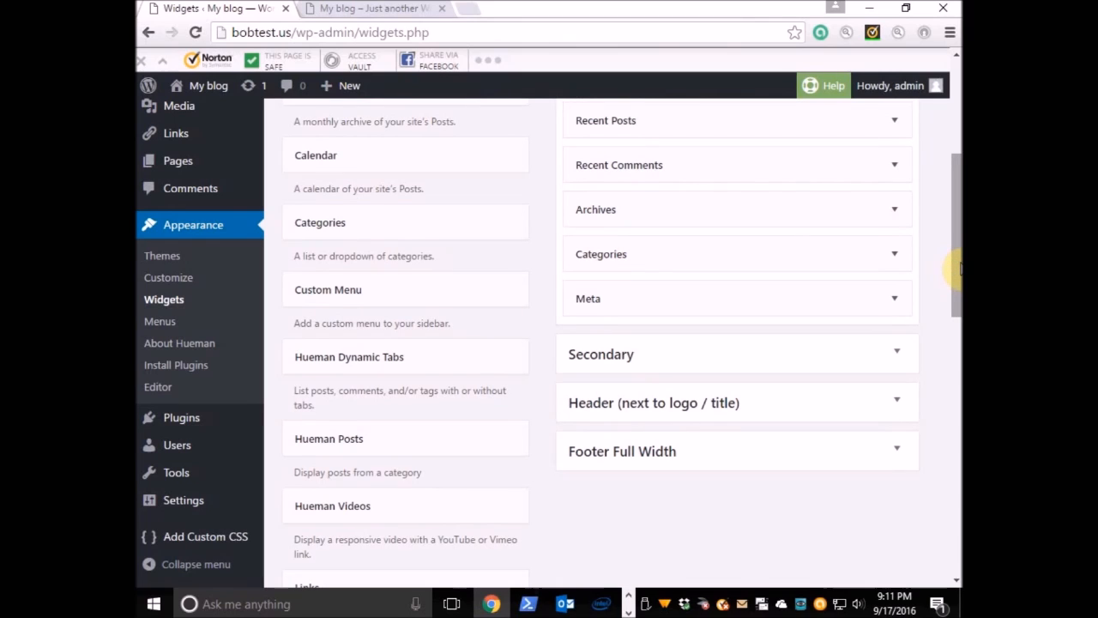
{"action": "left_click_drag", "start_coordinate": [955, 268], "coordinate": [954, 247]}
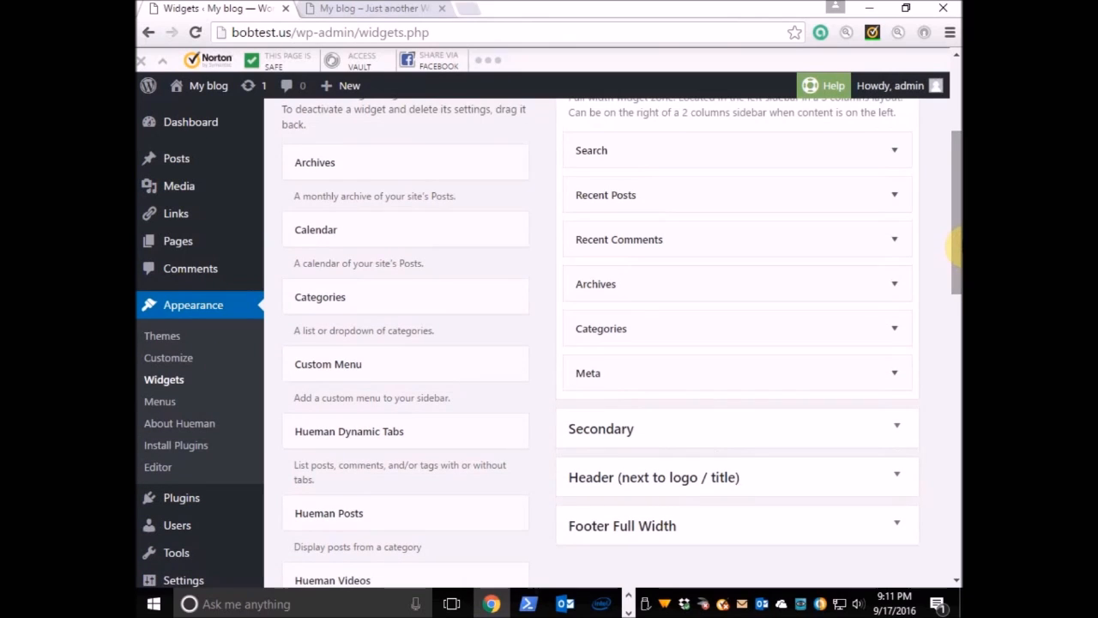
{"action": "left_click_drag", "start_coordinate": [291, 513], "coordinate": [580, 112]}
{"action": "left_click_drag", "start_coordinate": [589, 417], "coordinate": [604, 101]}
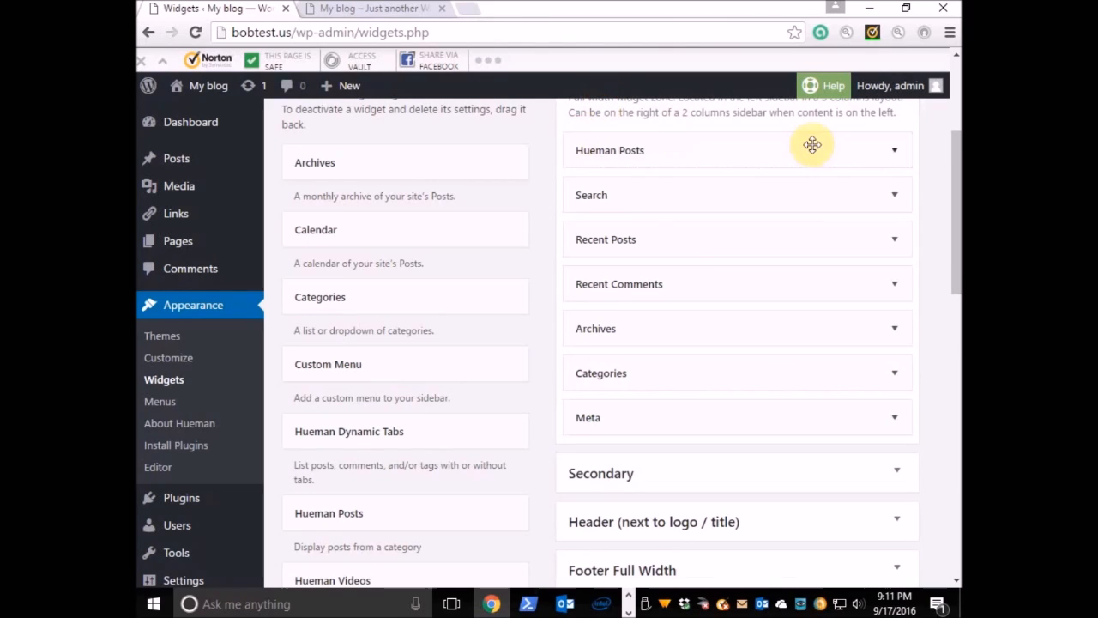
Title the Hueman Posts widget "Featured Articles", limit it to the Thumbnails category, and save it
{"action": "left_click", "coordinate": [894, 152]}
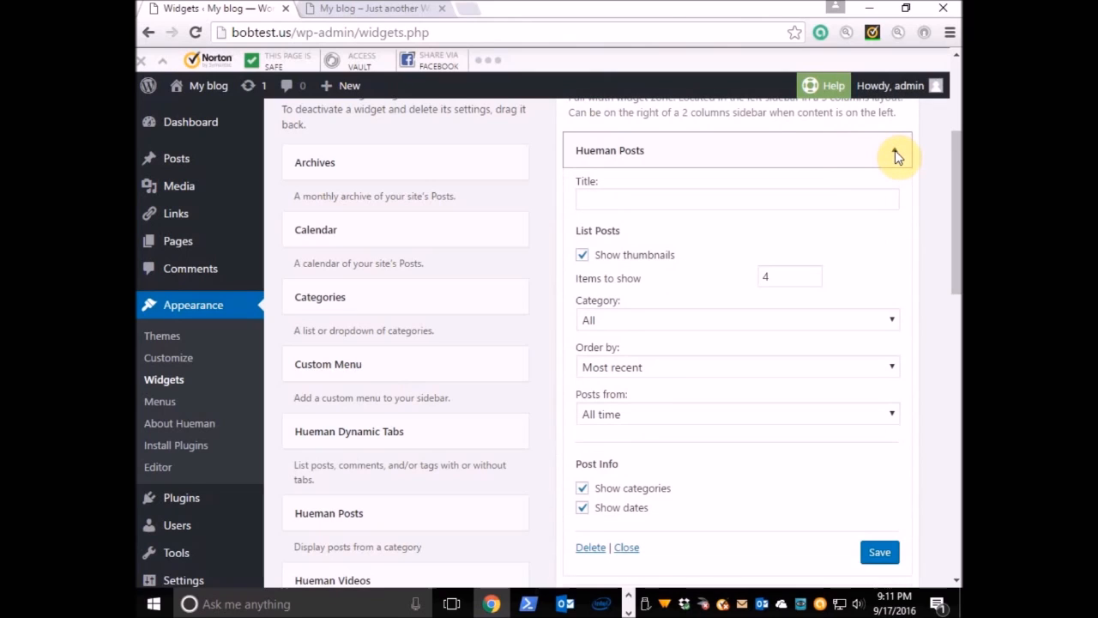
{"action": "left_click", "coordinate": [612, 200]}
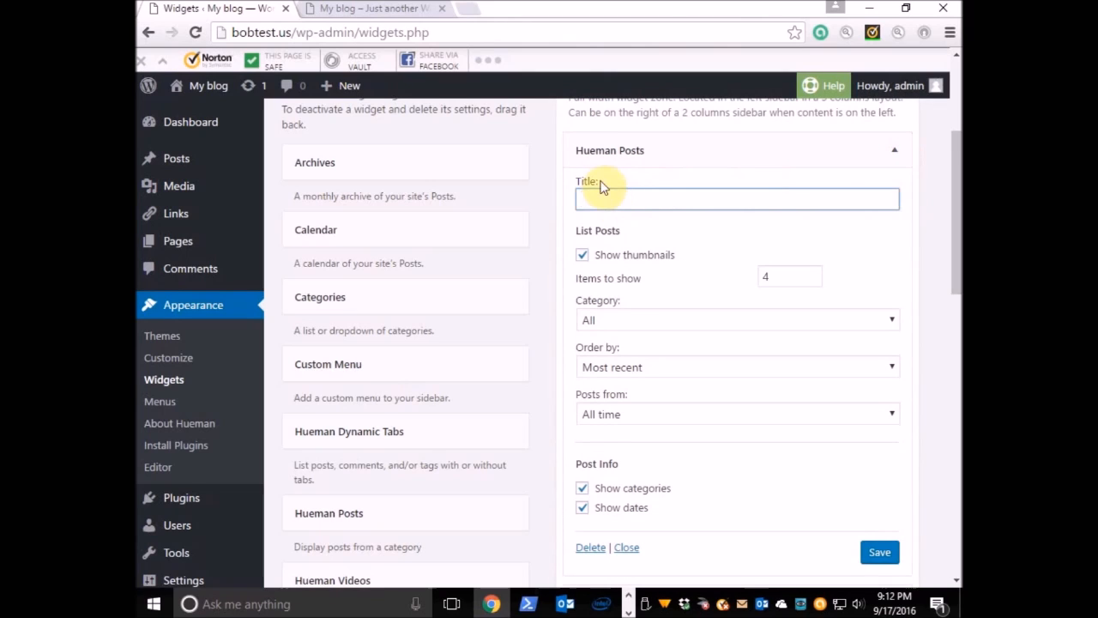
{"action": "type", "text": "Featured Articles"}
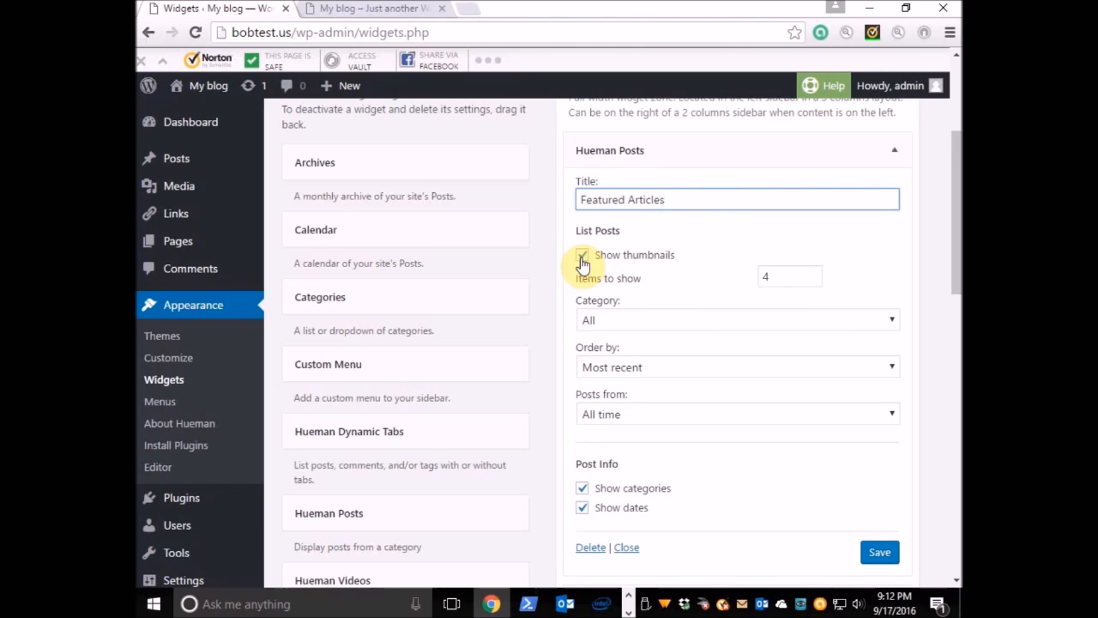
{"action": "left_click", "coordinate": [891, 319]}
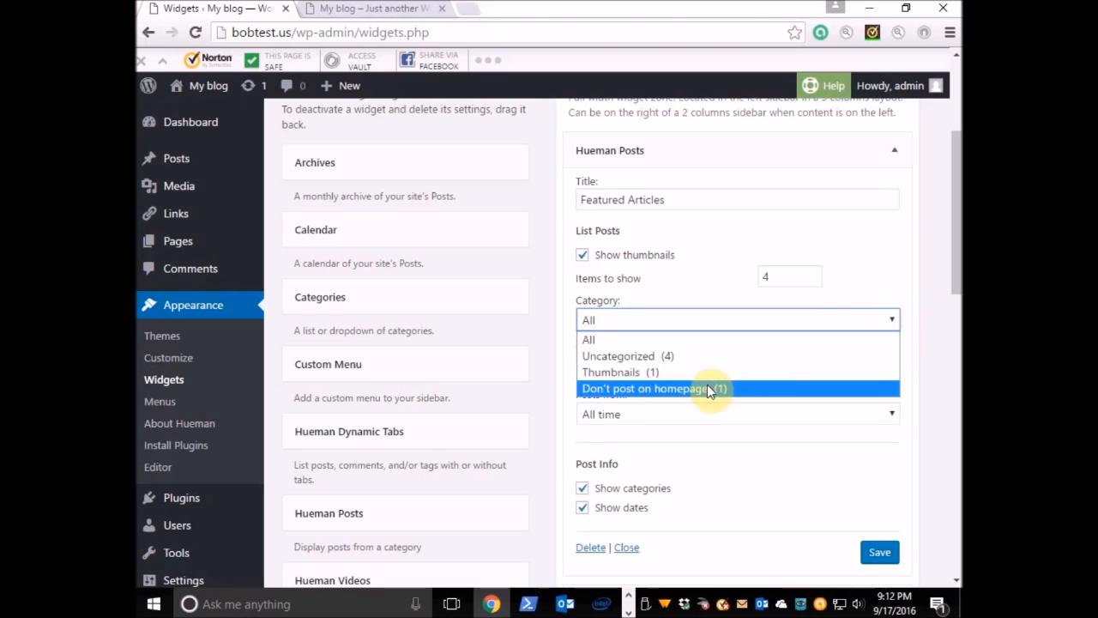
{"action": "left_click", "coordinate": [658, 376]}
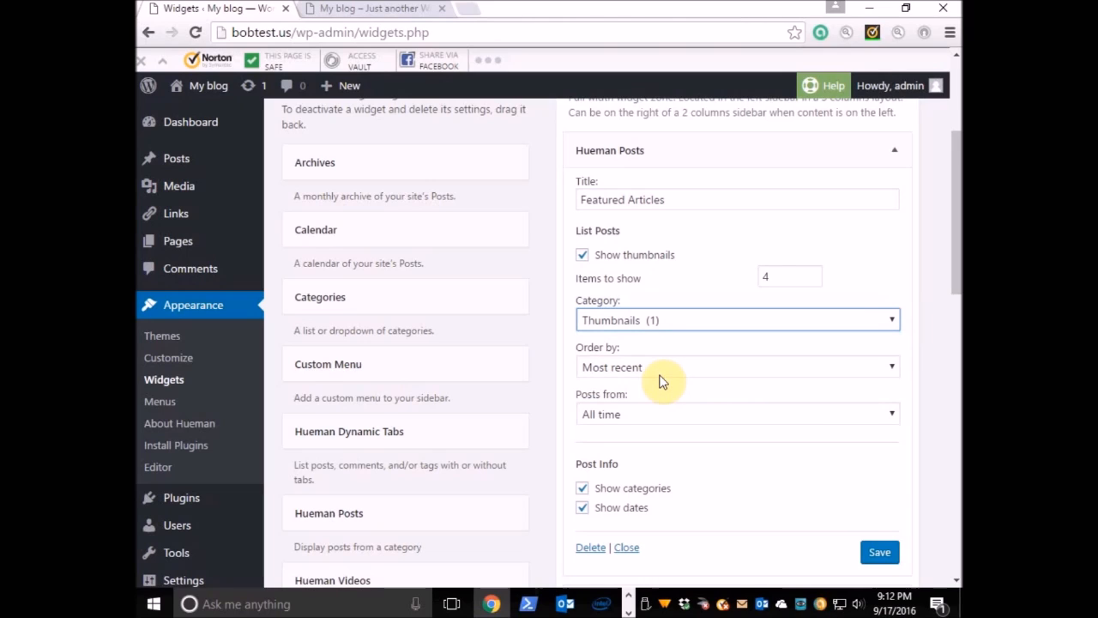
{"action": "left_click", "coordinate": [879, 553]}
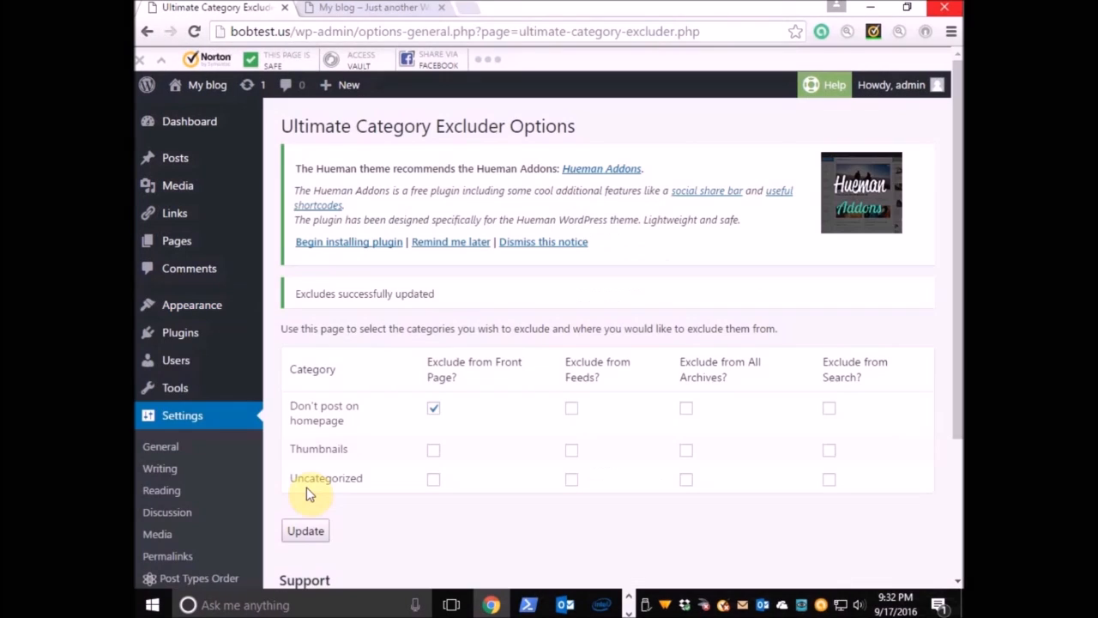
Open the "How I Got to WordPress" post for editing and check its Post Visibility options
{"action": "mouse_move", "coordinate": [180, 166]}
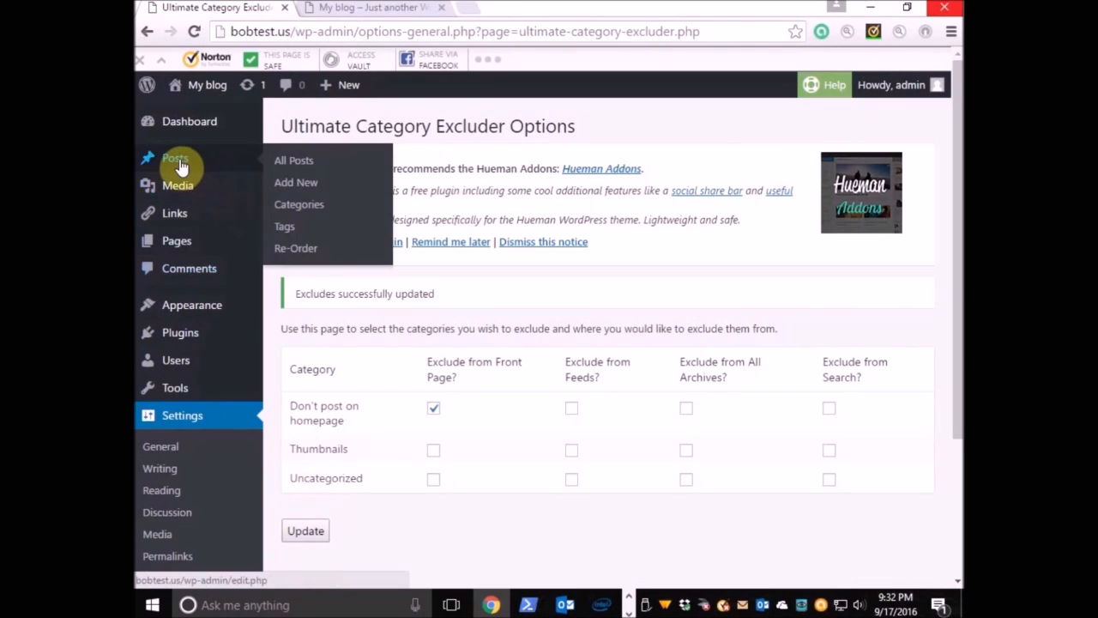
{"action": "left_click", "coordinate": [180, 165]}
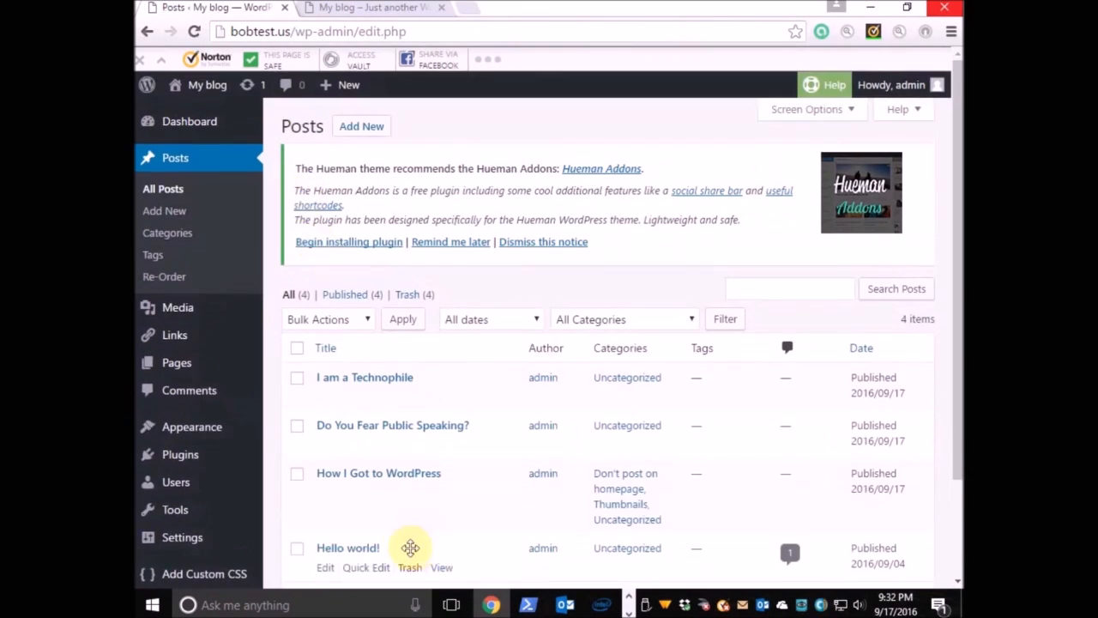
{"action": "left_click", "coordinate": [326, 501]}
{"action": "left_click_drag", "start_coordinate": [956, 129], "coordinate": [945, 286]}
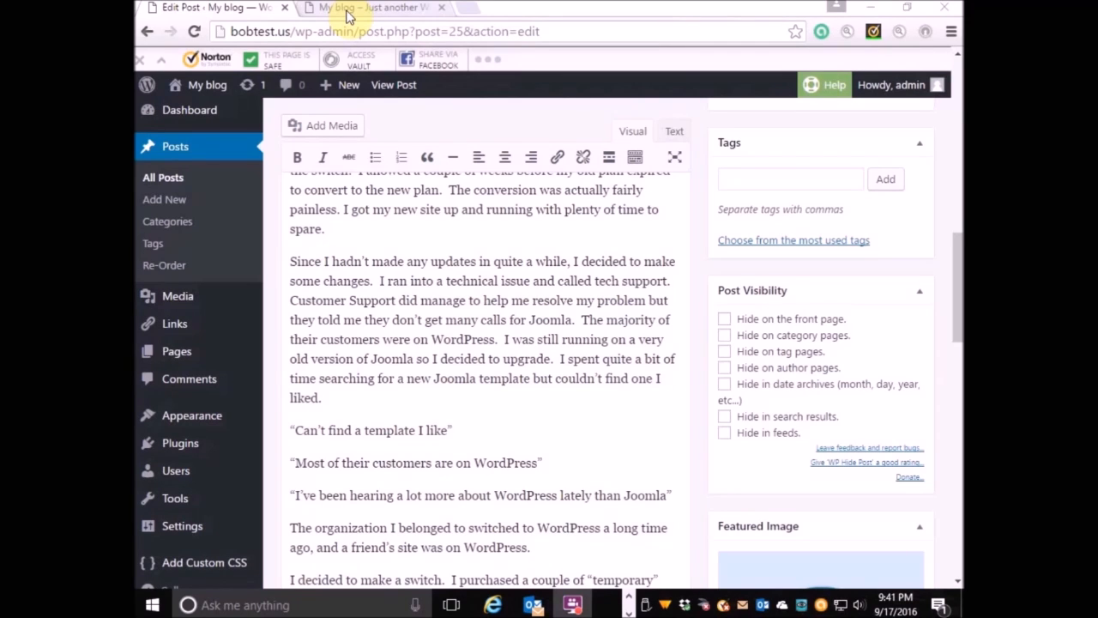
Reload the site's homepage and examine the Featured Articles sidebar, the main article list and the recent posts
{"action": "left_click", "coordinate": [348, 10]}
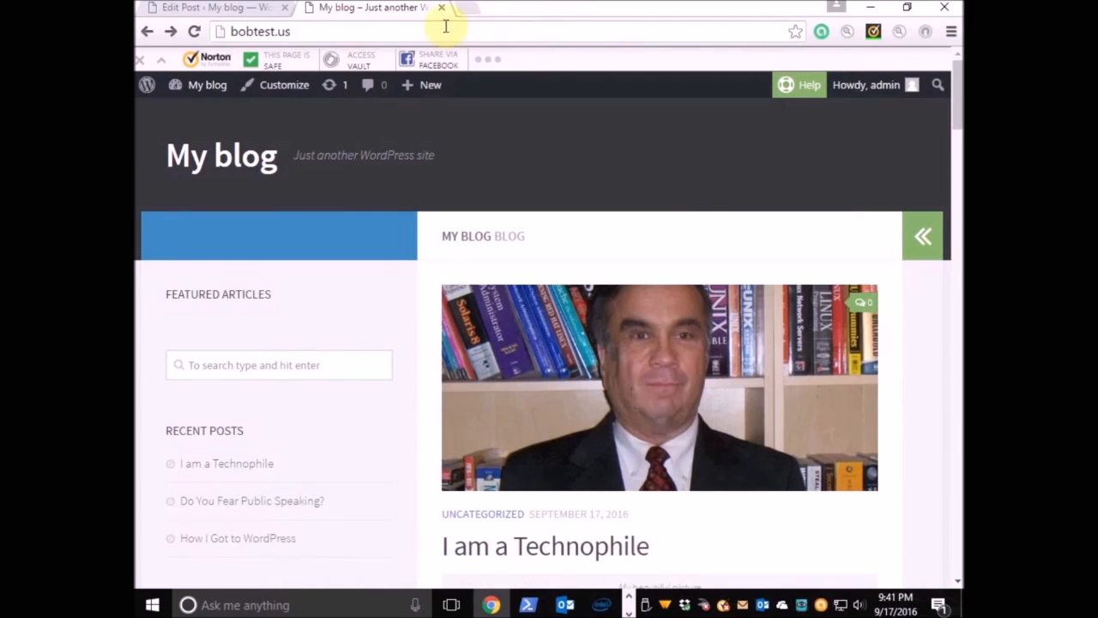
{"action": "left_click", "coordinate": [195, 33]}
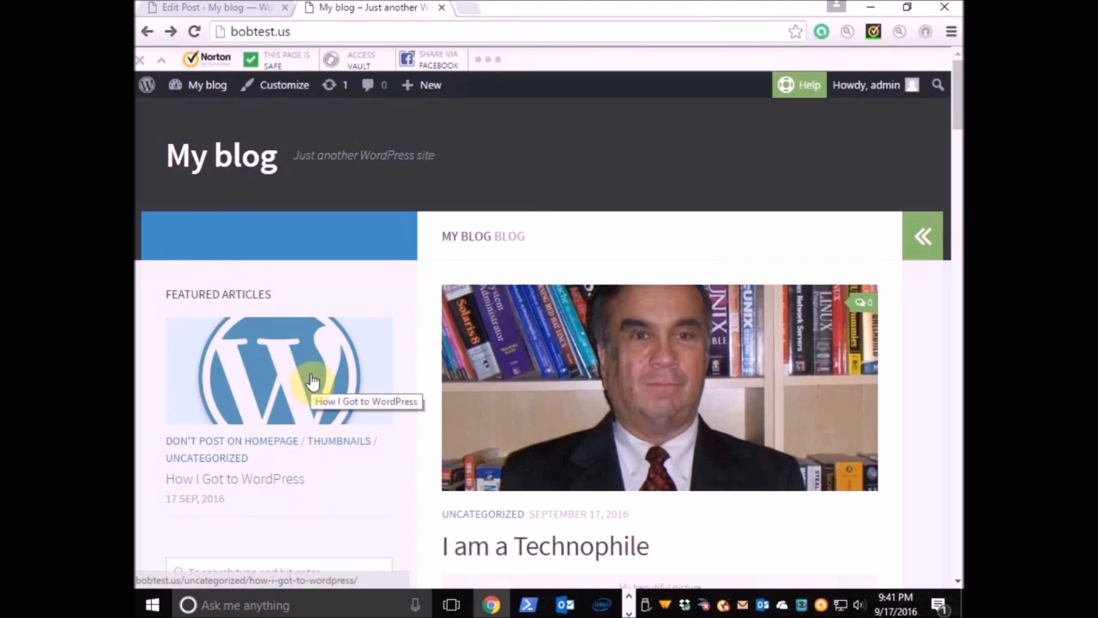
{"action": "scroll", "coordinate": [934, 412], "scroll_direction": "down", "scroll_amount": 20}
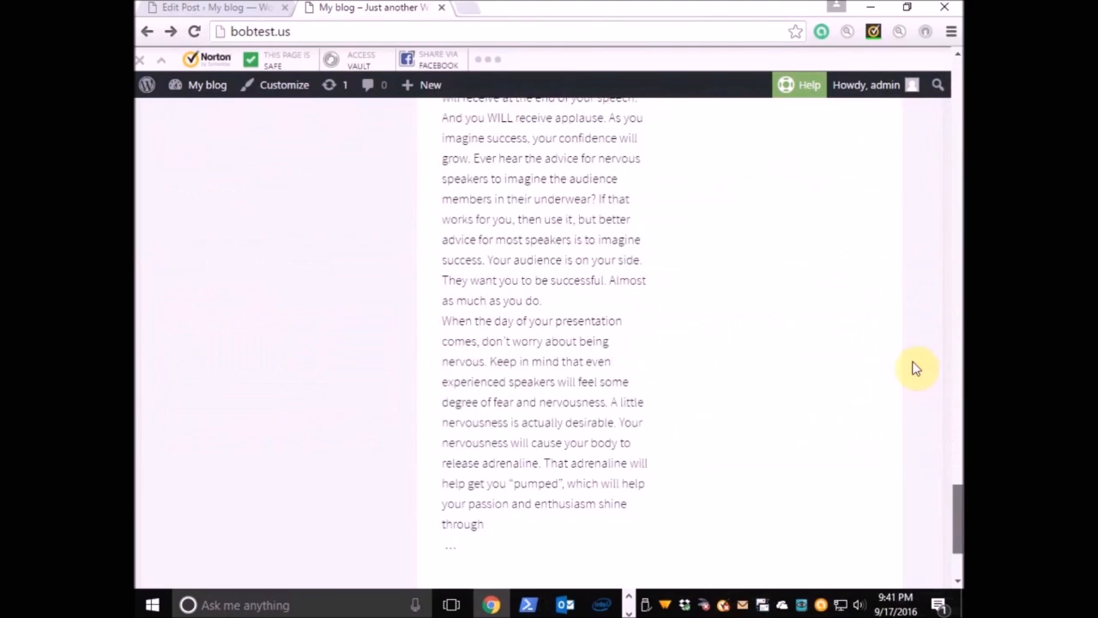
{"action": "scroll", "coordinate": [914, 354], "scroll_direction": "up", "scroll_amount": 15}
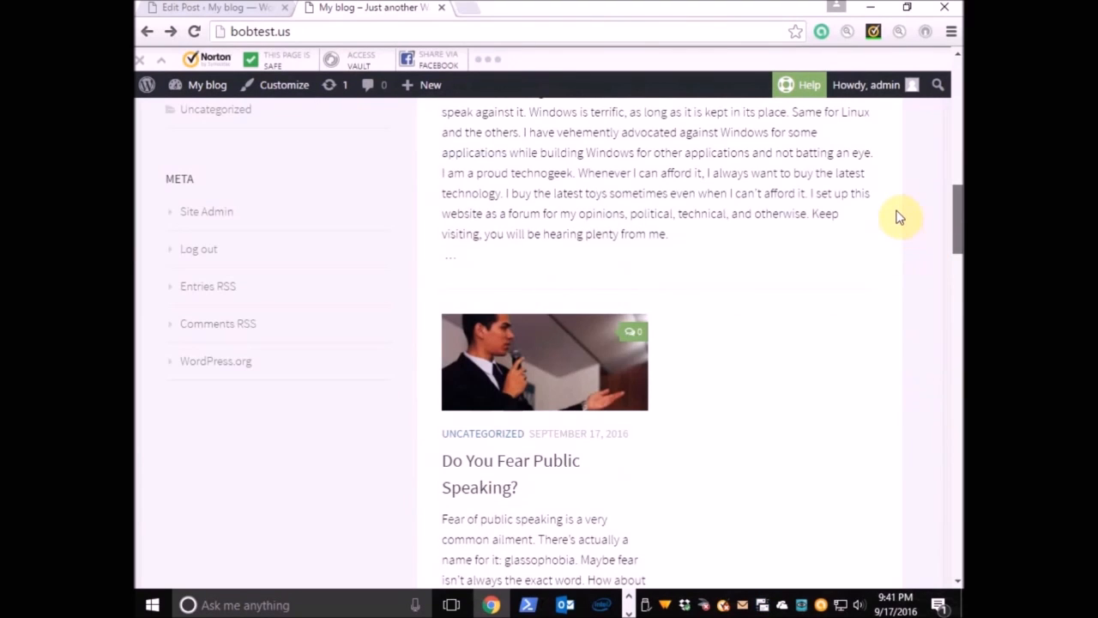
{"action": "scroll", "coordinate": [900, 246], "scroll_direction": "up", "scroll_amount": 8}
{"action": "scroll", "coordinate": [900, 125], "scroll_direction": "up", "scroll_amount": 3}
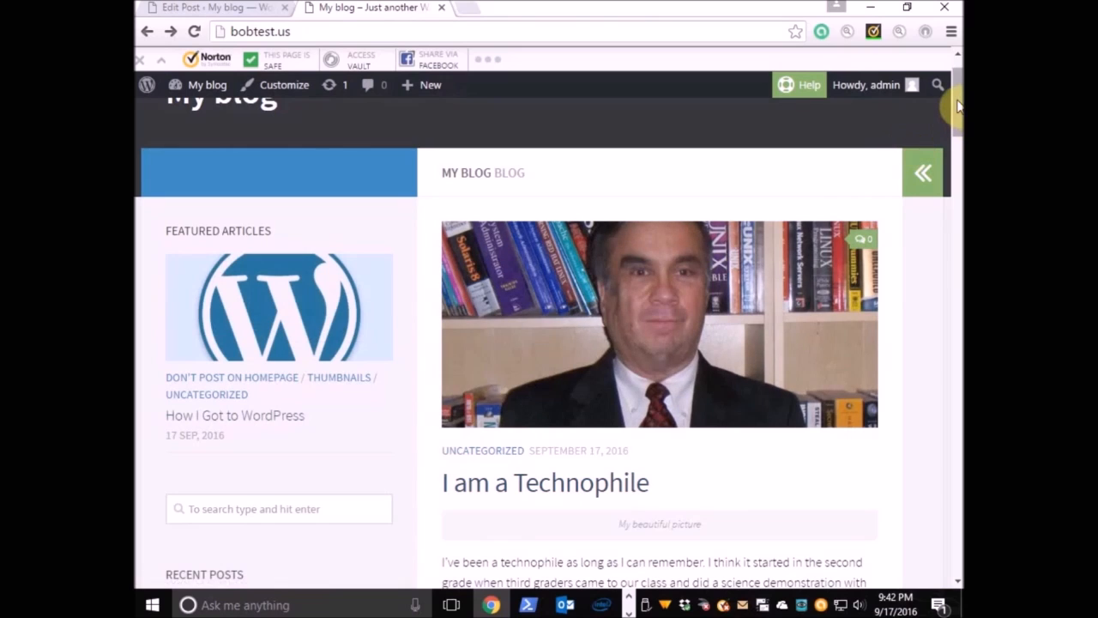
{"action": "left_click_drag", "start_coordinate": [958, 103], "coordinate": [957, 155]}
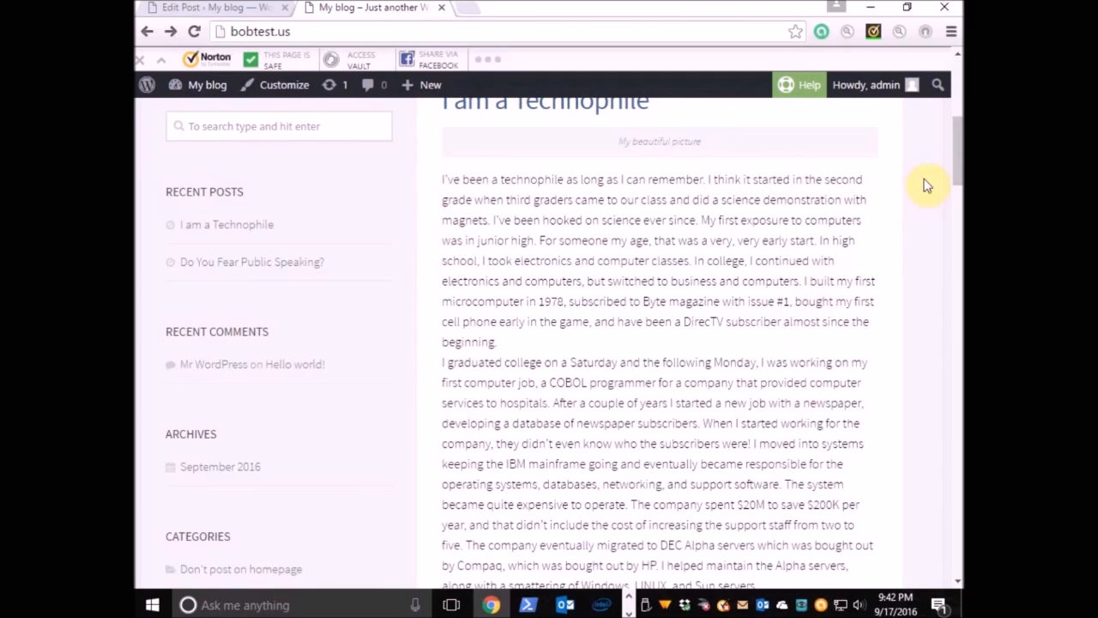
{"action": "left_click_drag", "start_coordinate": [958, 157], "coordinate": [924, 82]}
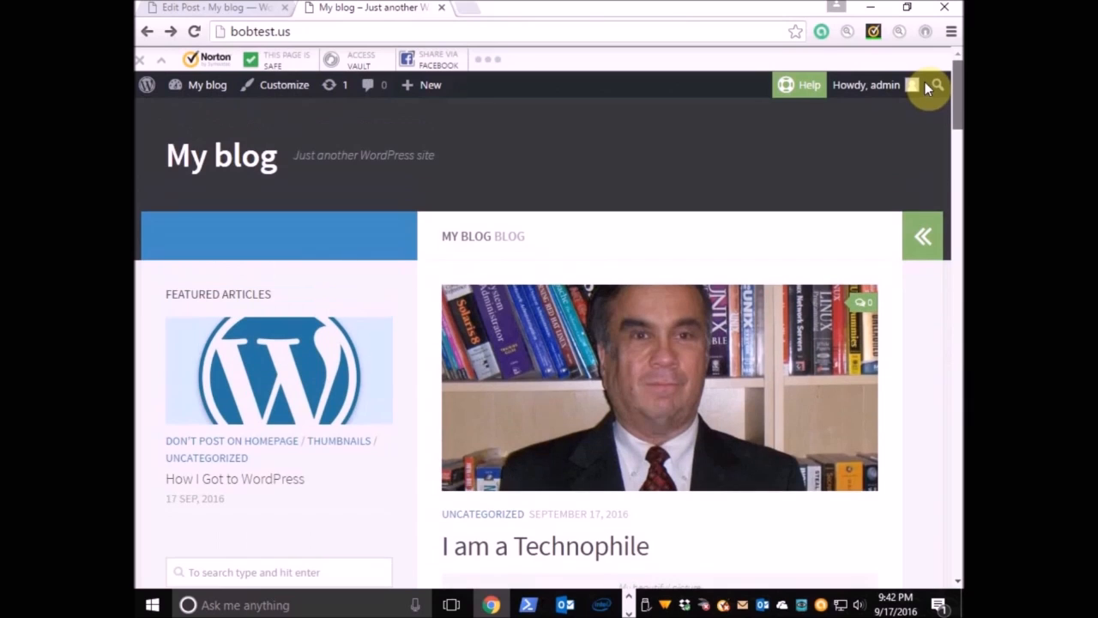